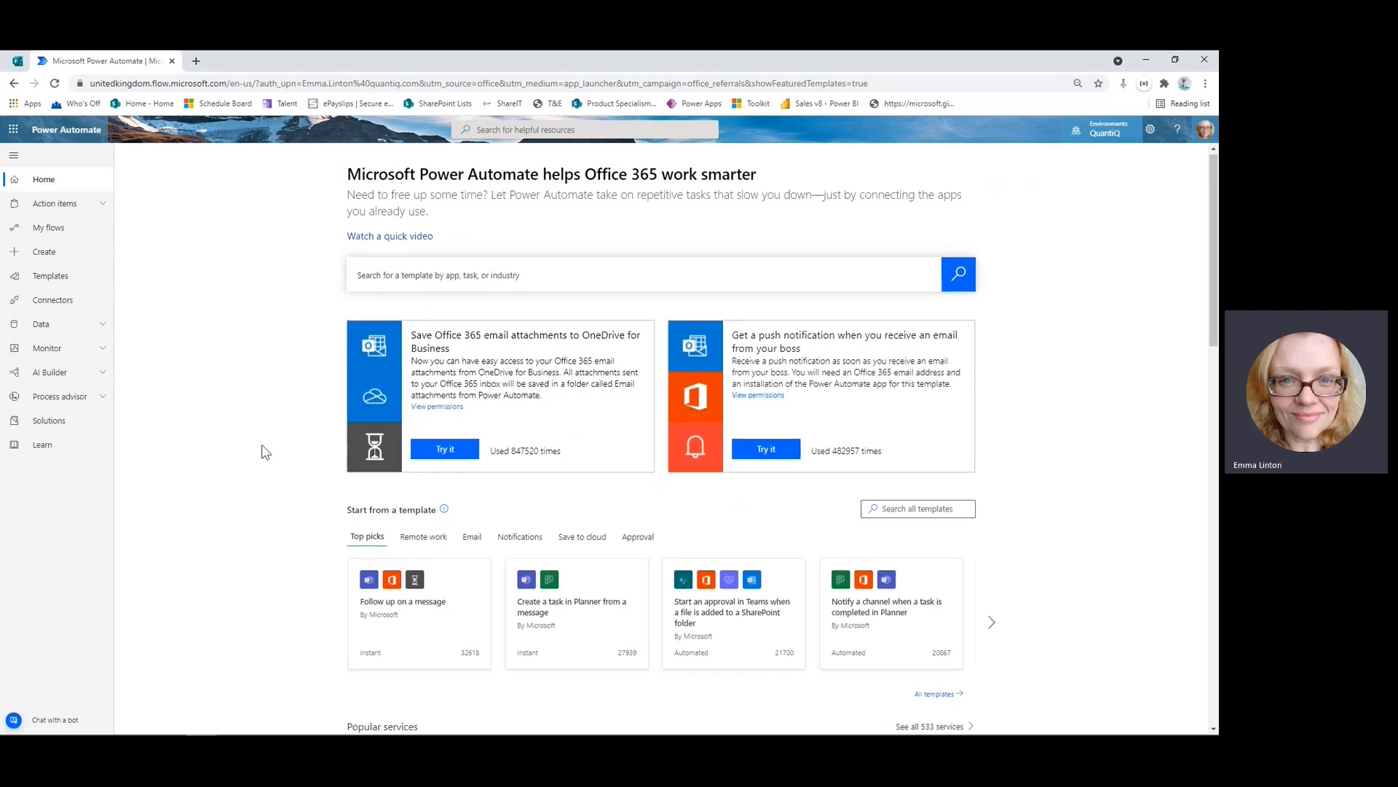
Filter templates to the Email category, then search all templates for 'planner'.
scroll(265, 455, "down", 3)
scroll(270, 458, "down", 1)
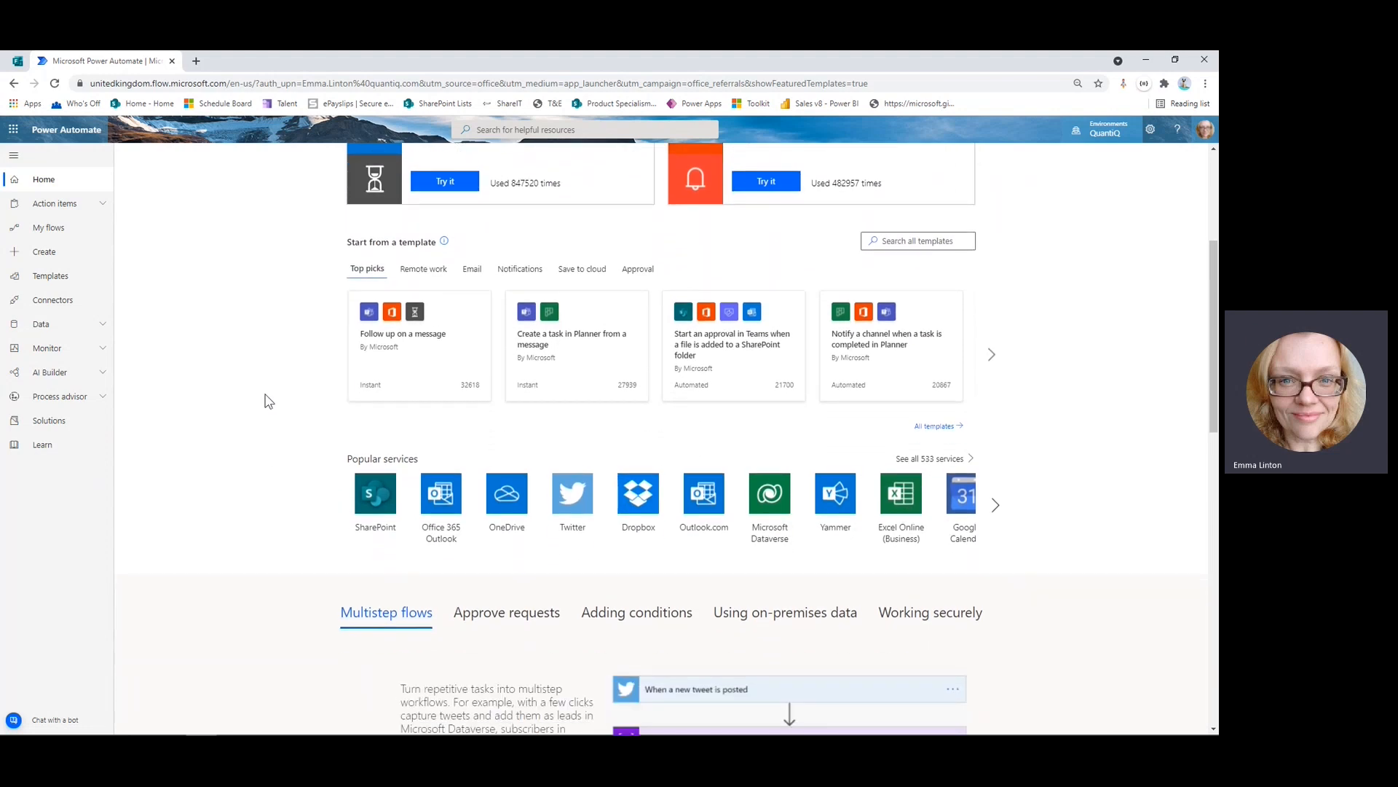
left_click(471, 271)
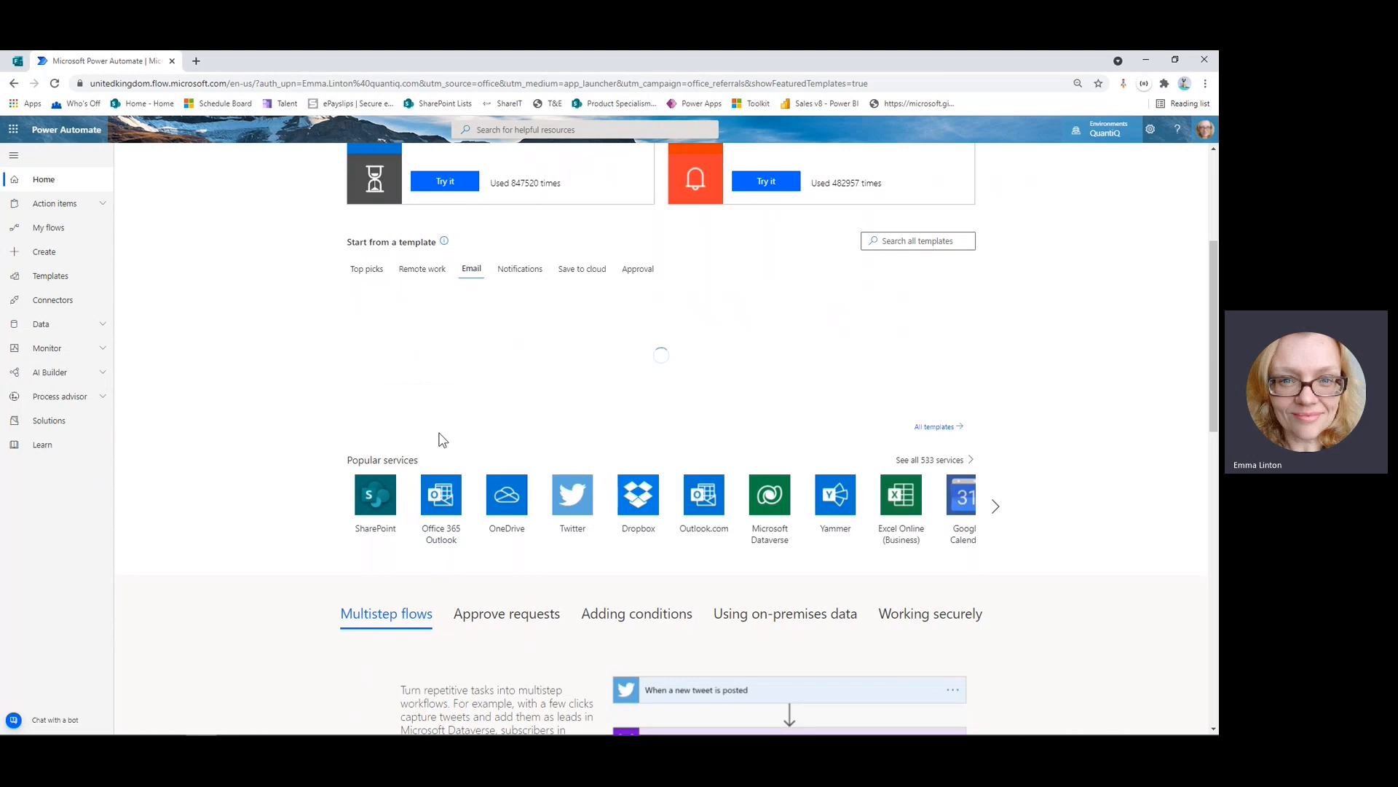
left_click(924, 242)
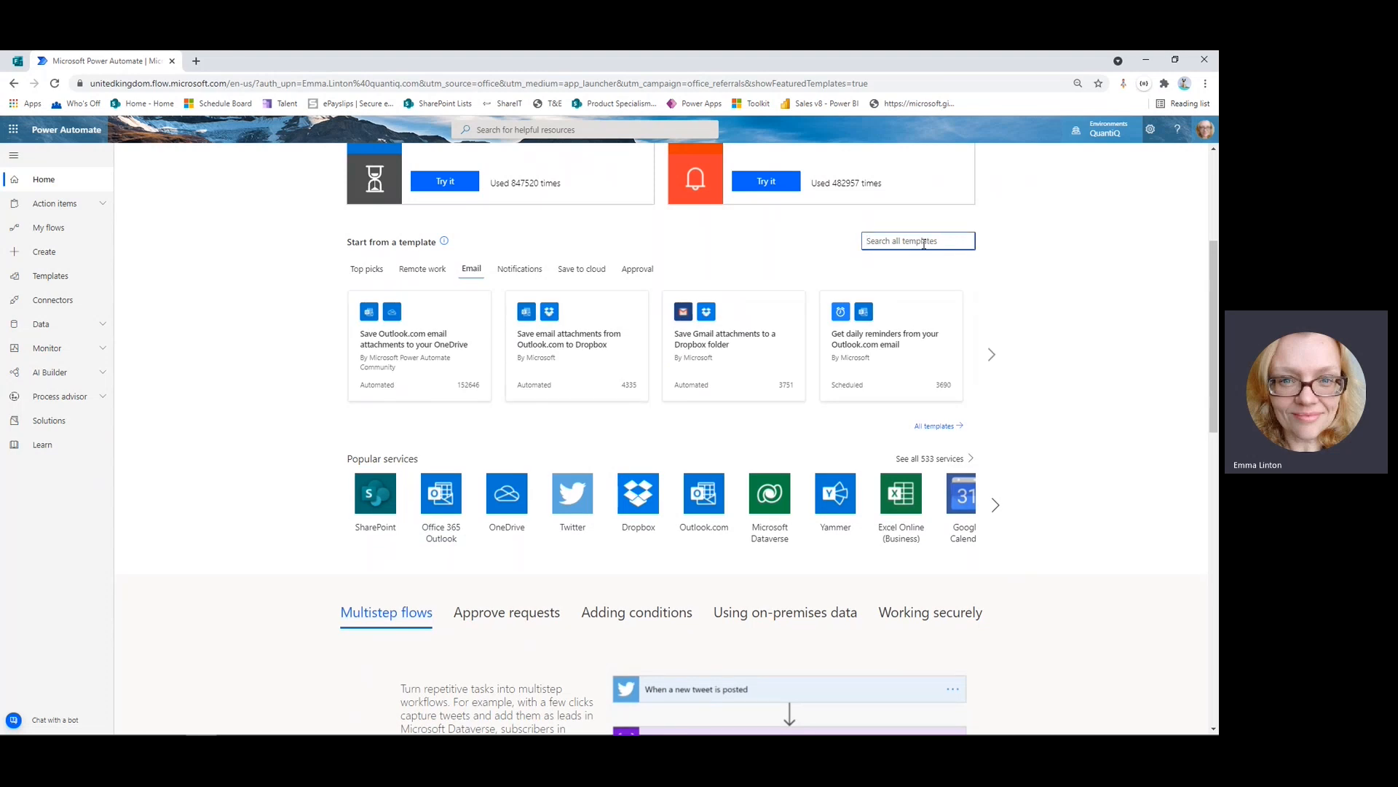
type("planner")
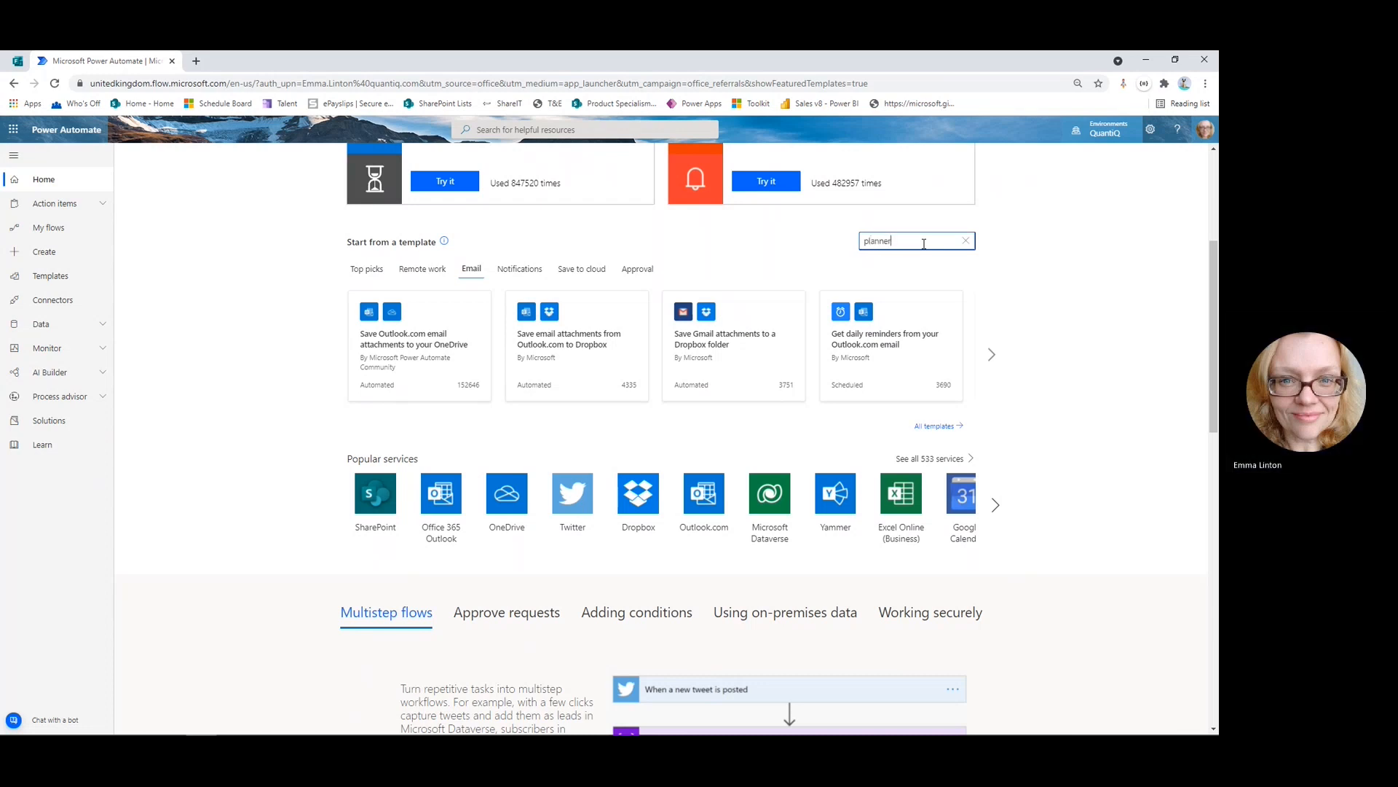
key("Return")
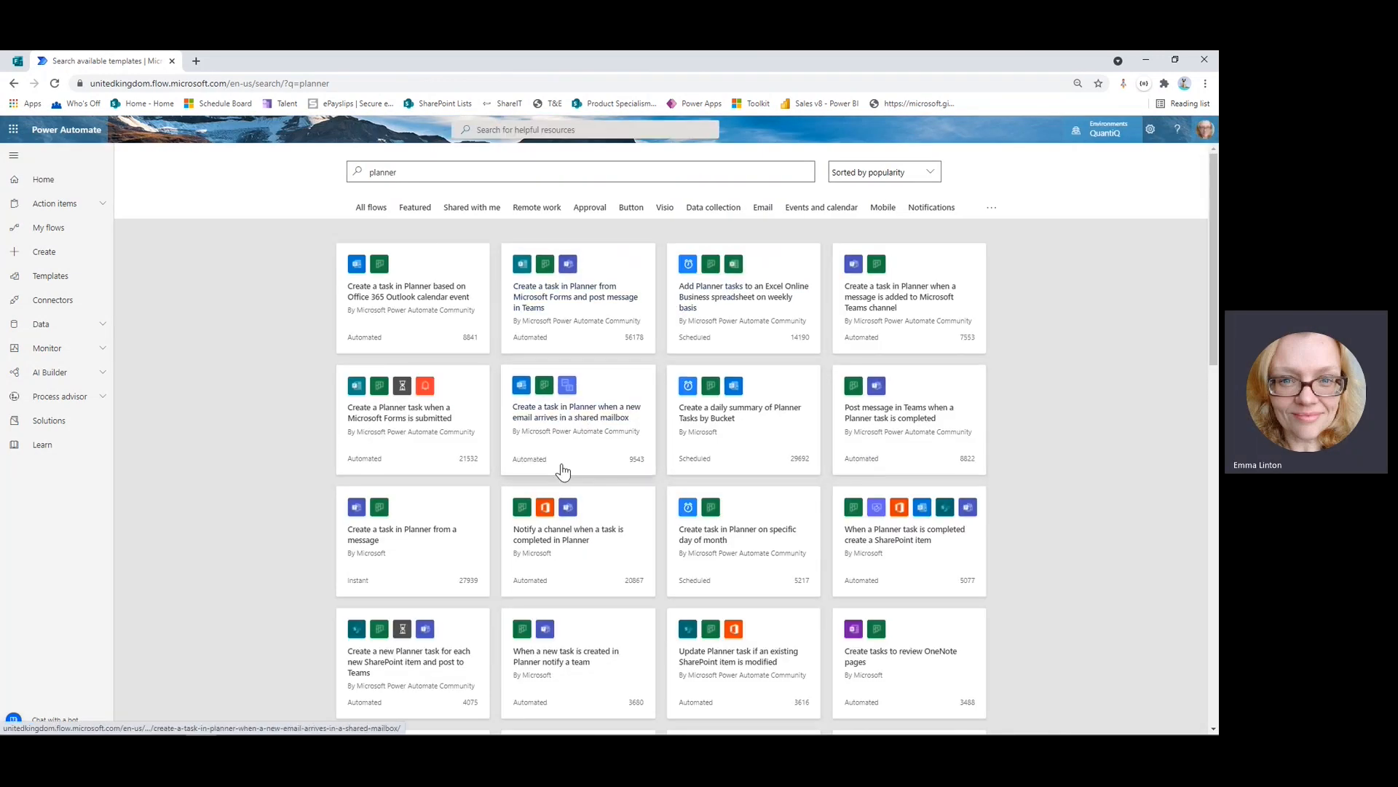
Browse the planner template results, then go to the Create page in the left navigation.
scroll(838, 571, "down", 3)
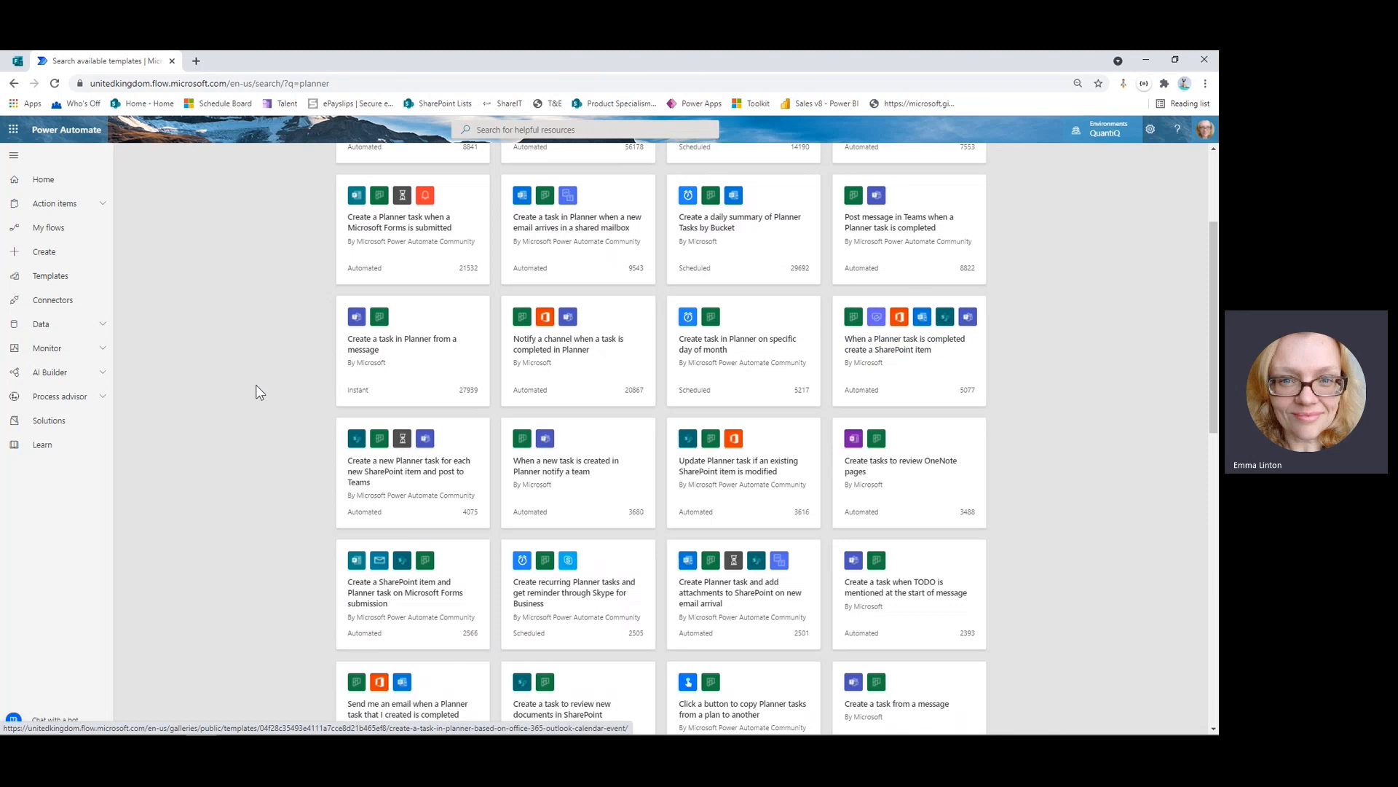
left_click(43, 253)
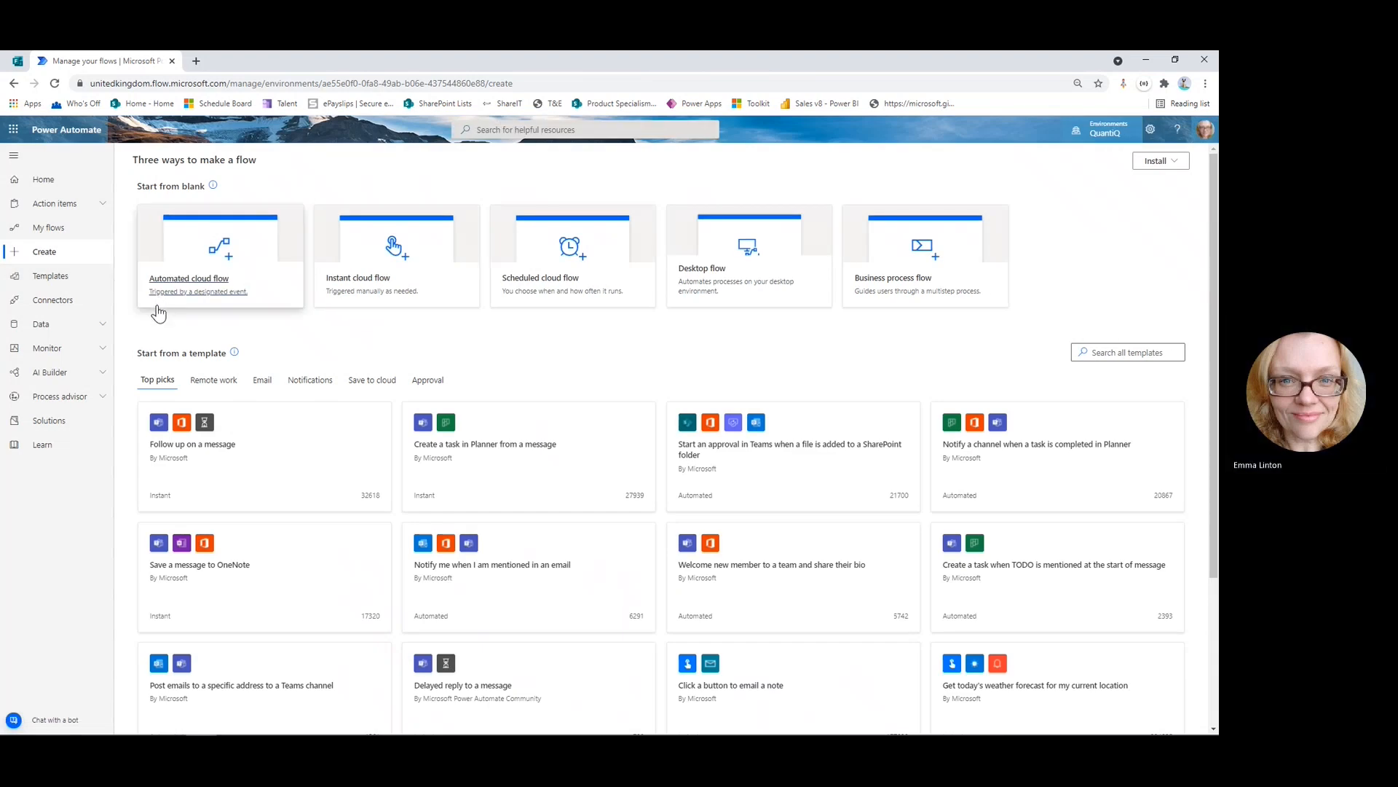
Create automated cloud flow 'Activities Form Response' with the 'When a new response is submitted' Forms trigger.
left_click(211, 290)
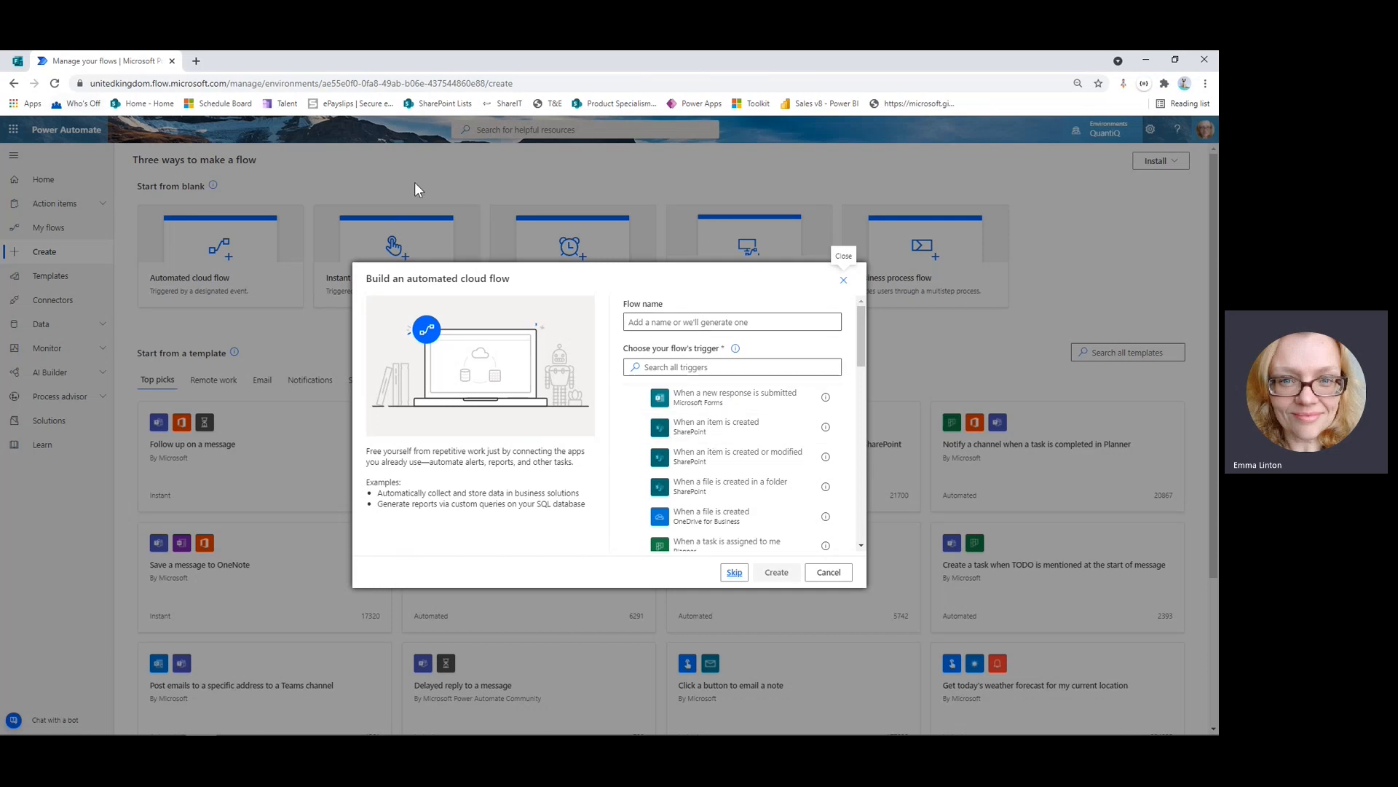
left_click(714, 324)
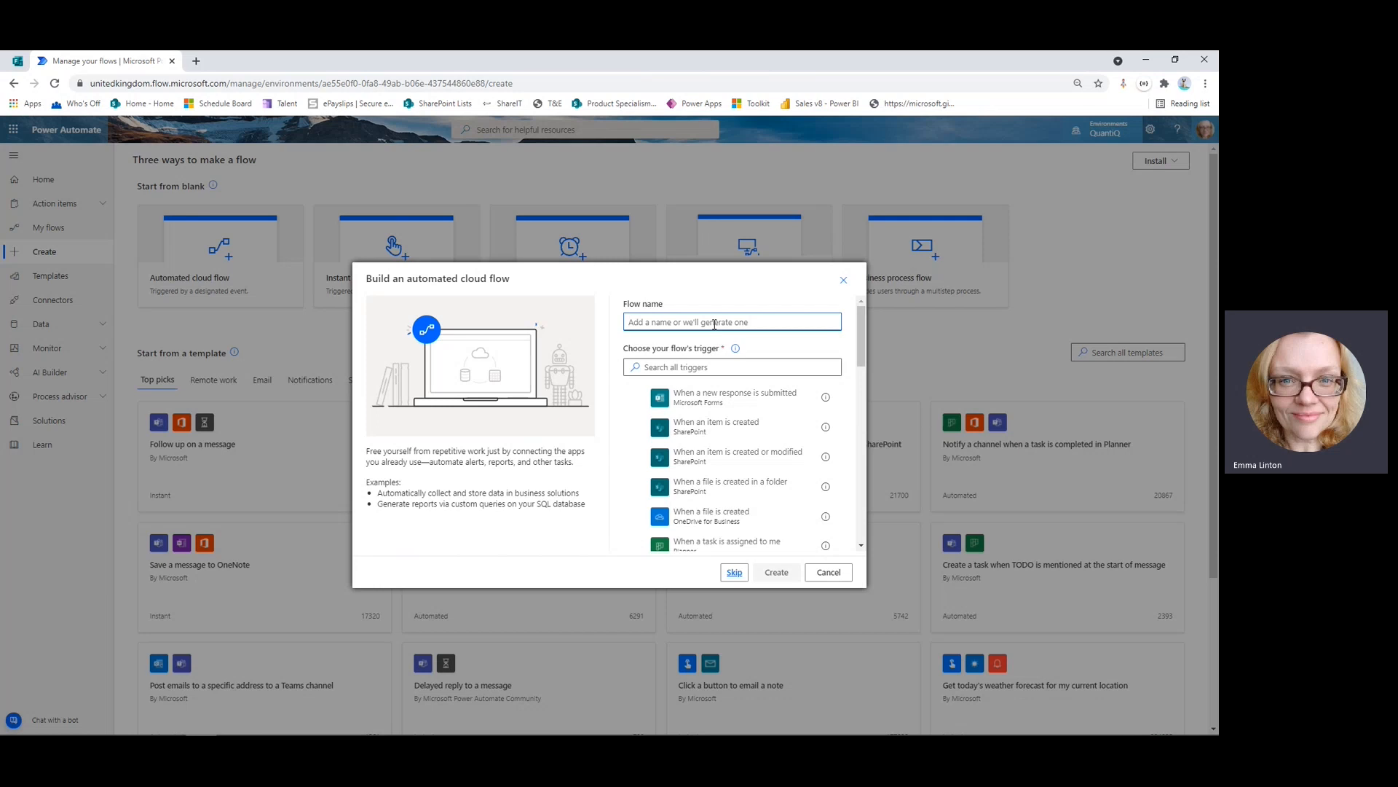
type("Activities Form Response")
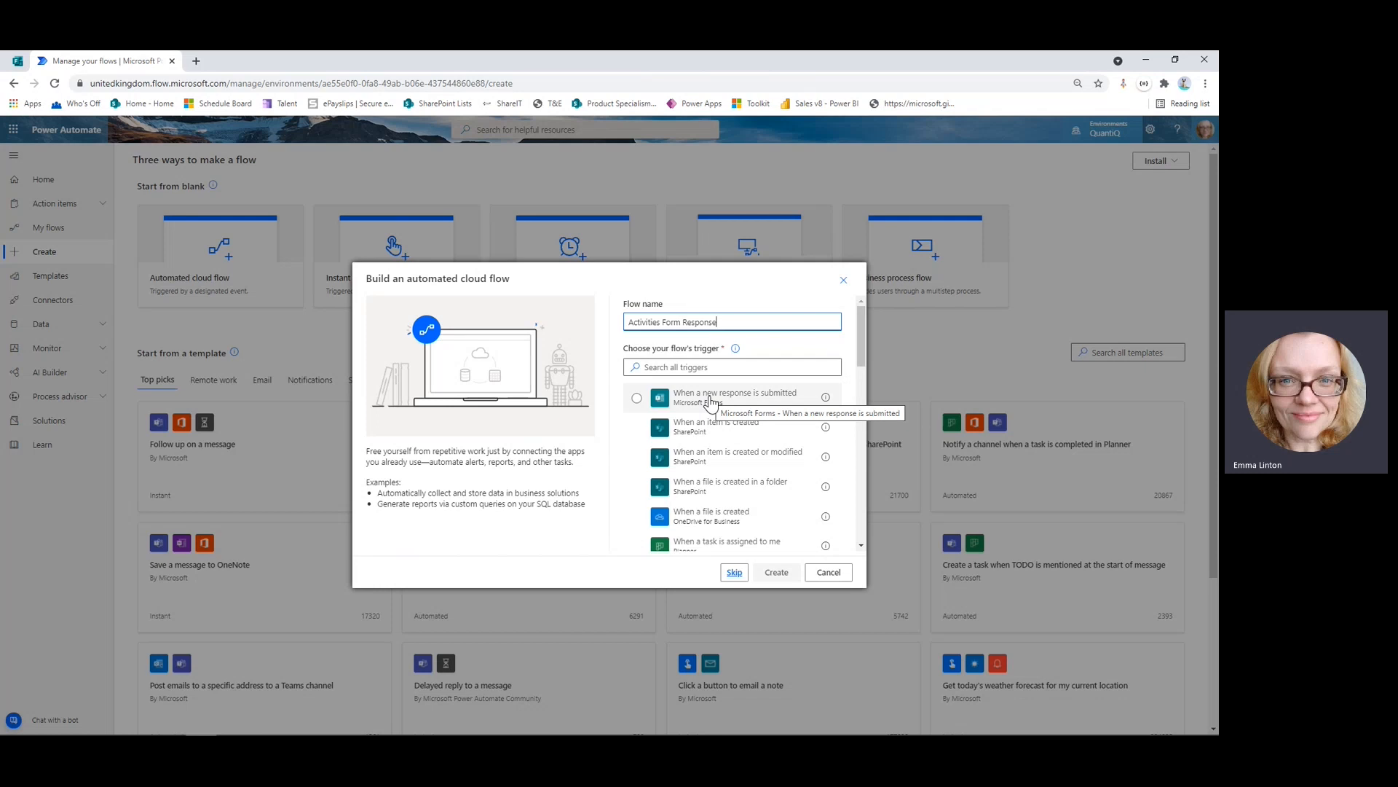
left_click(712, 402)
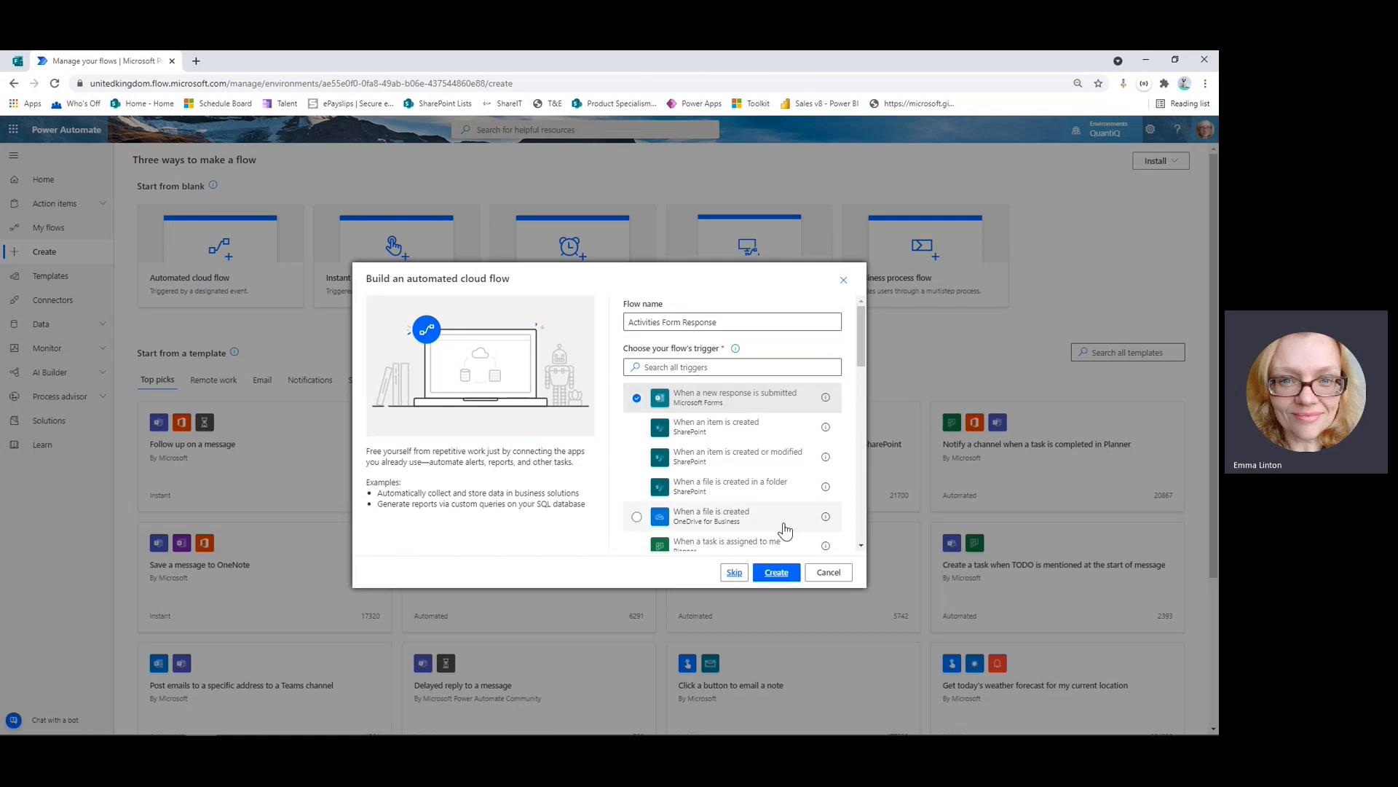
left_click(778, 573)
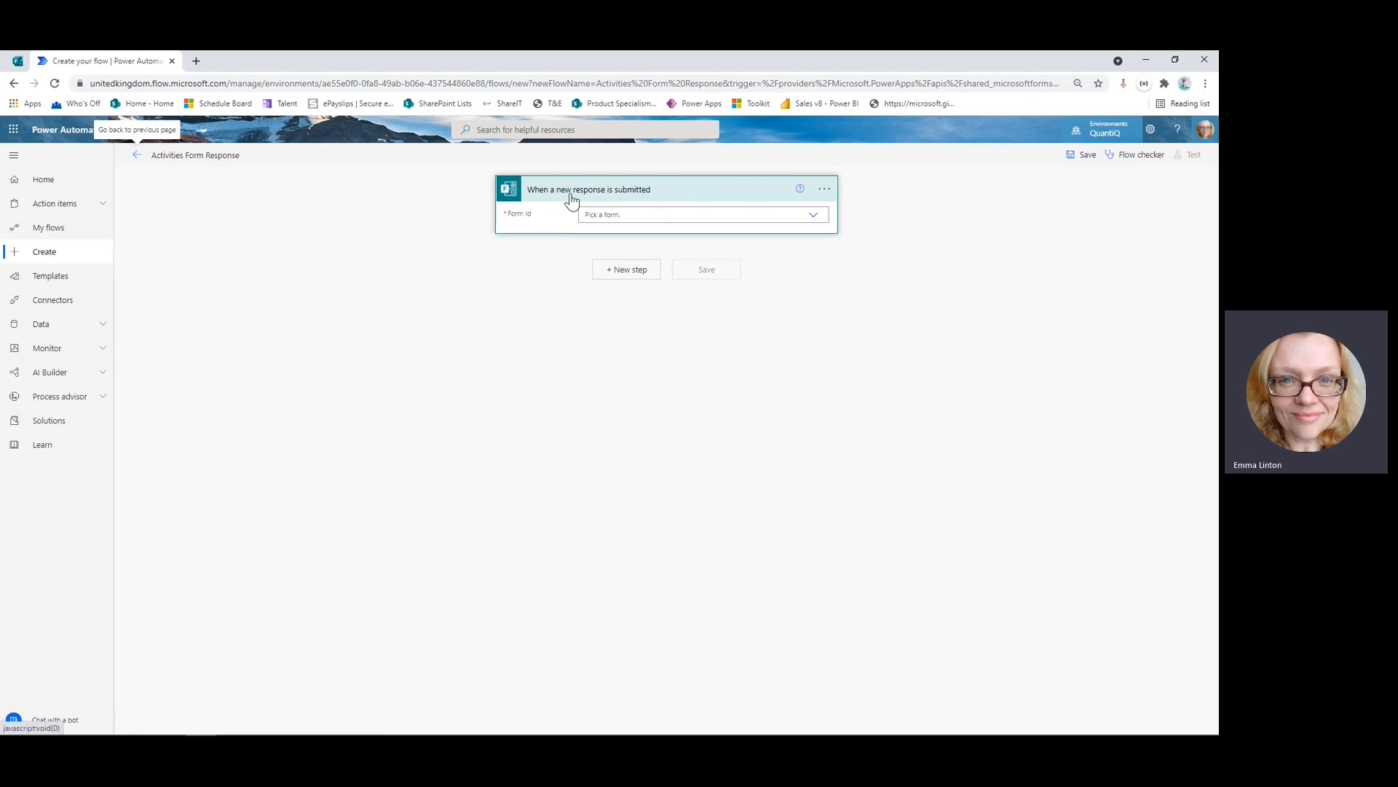
left_click(16, 62)
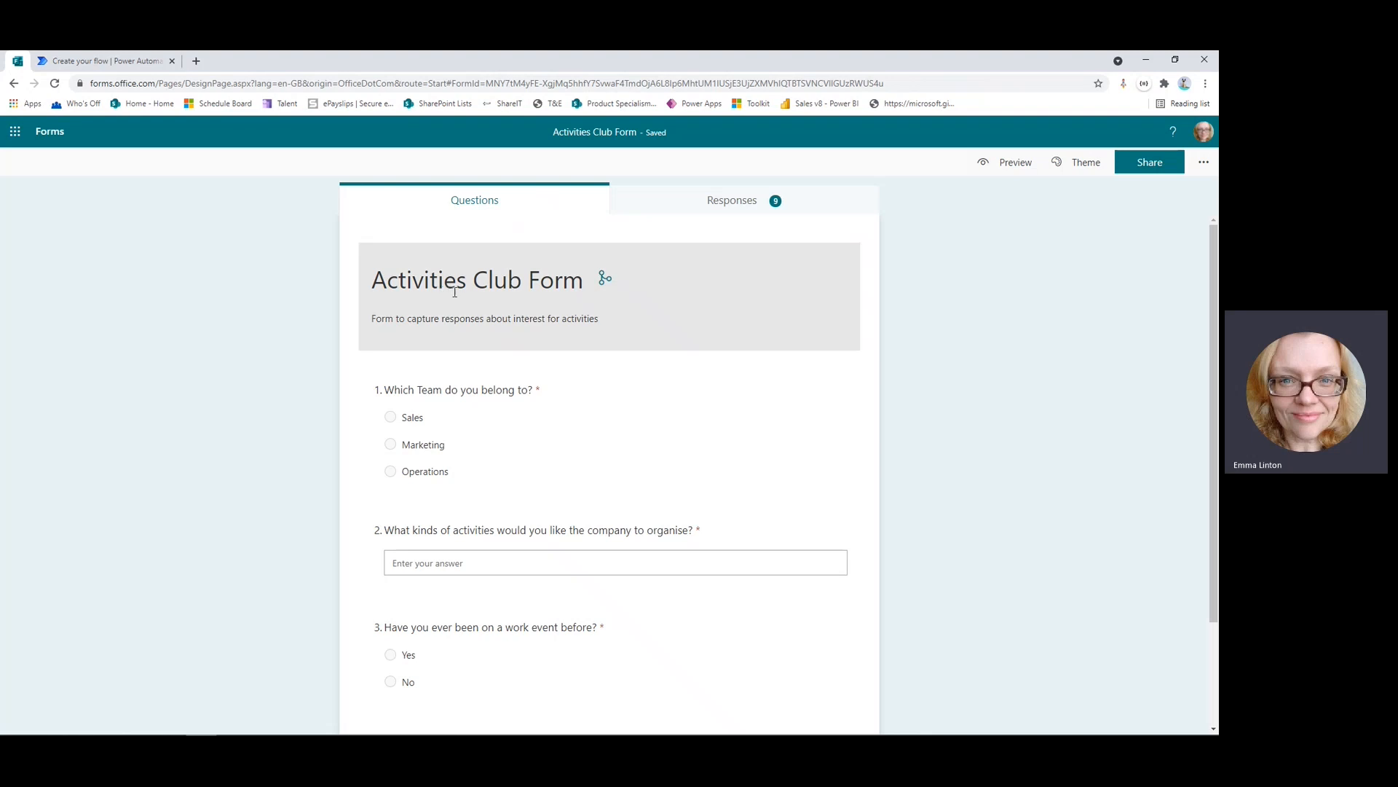
scroll(614, 385, "down", 3)
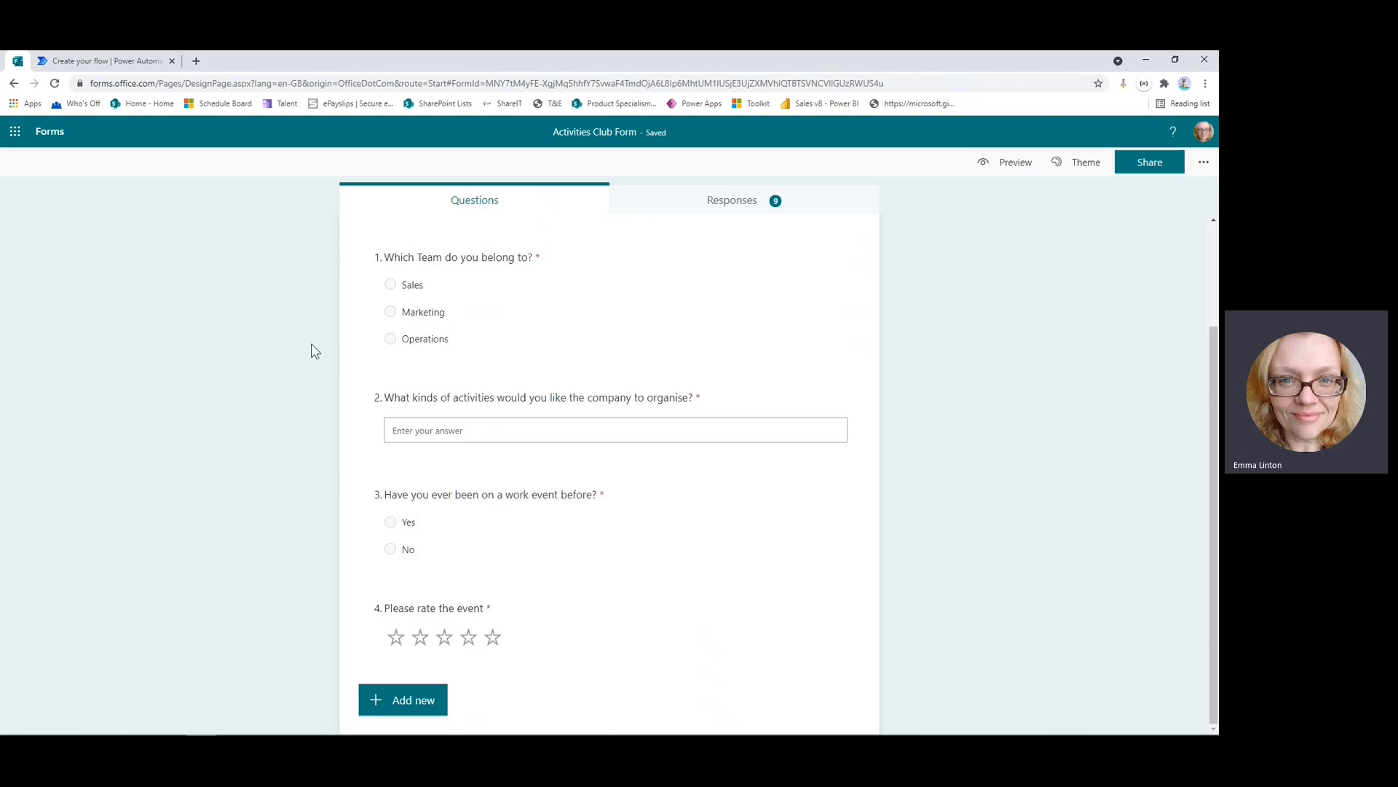
left_click(128, 64)
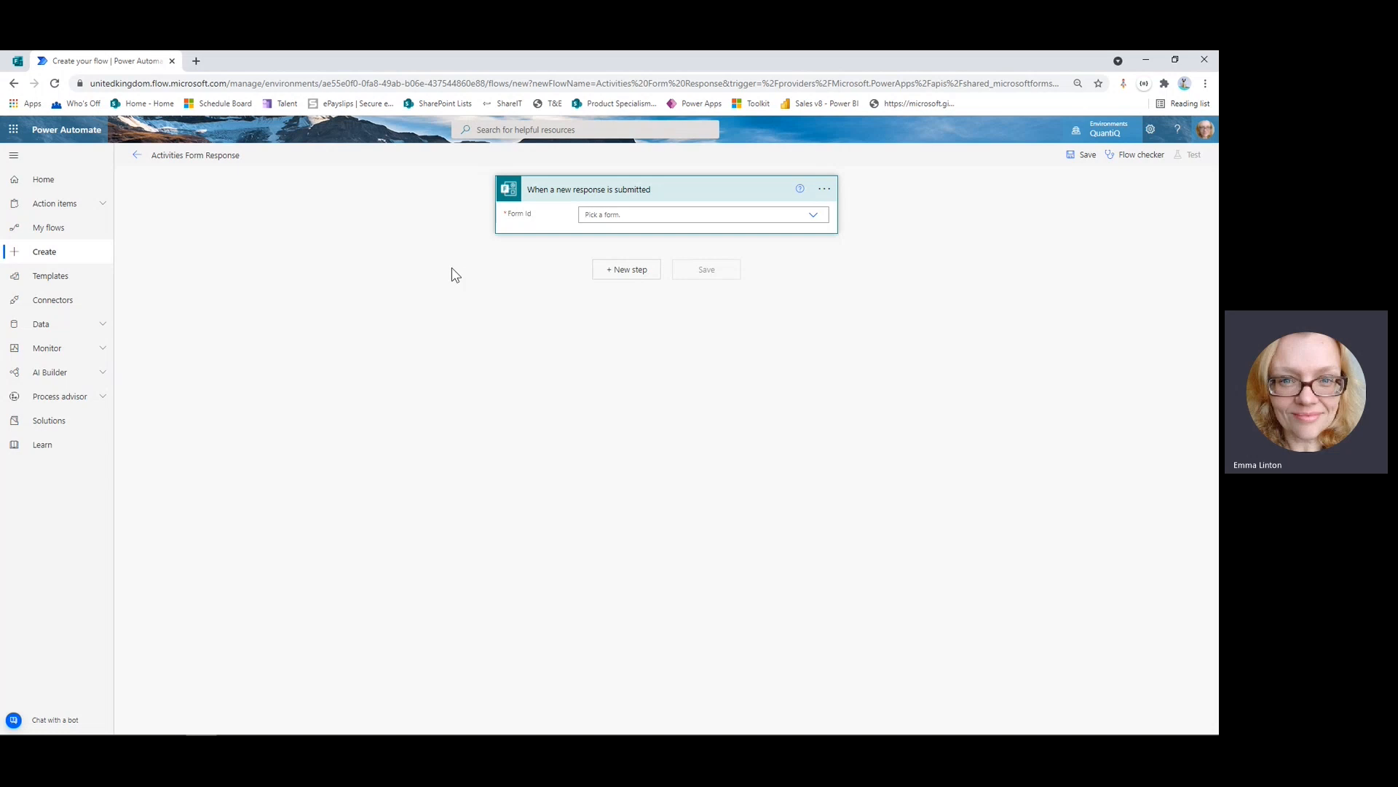
Set the trigger's Form Id to Activities Club Form, check its options, and add a new step.
left_click(813, 216)
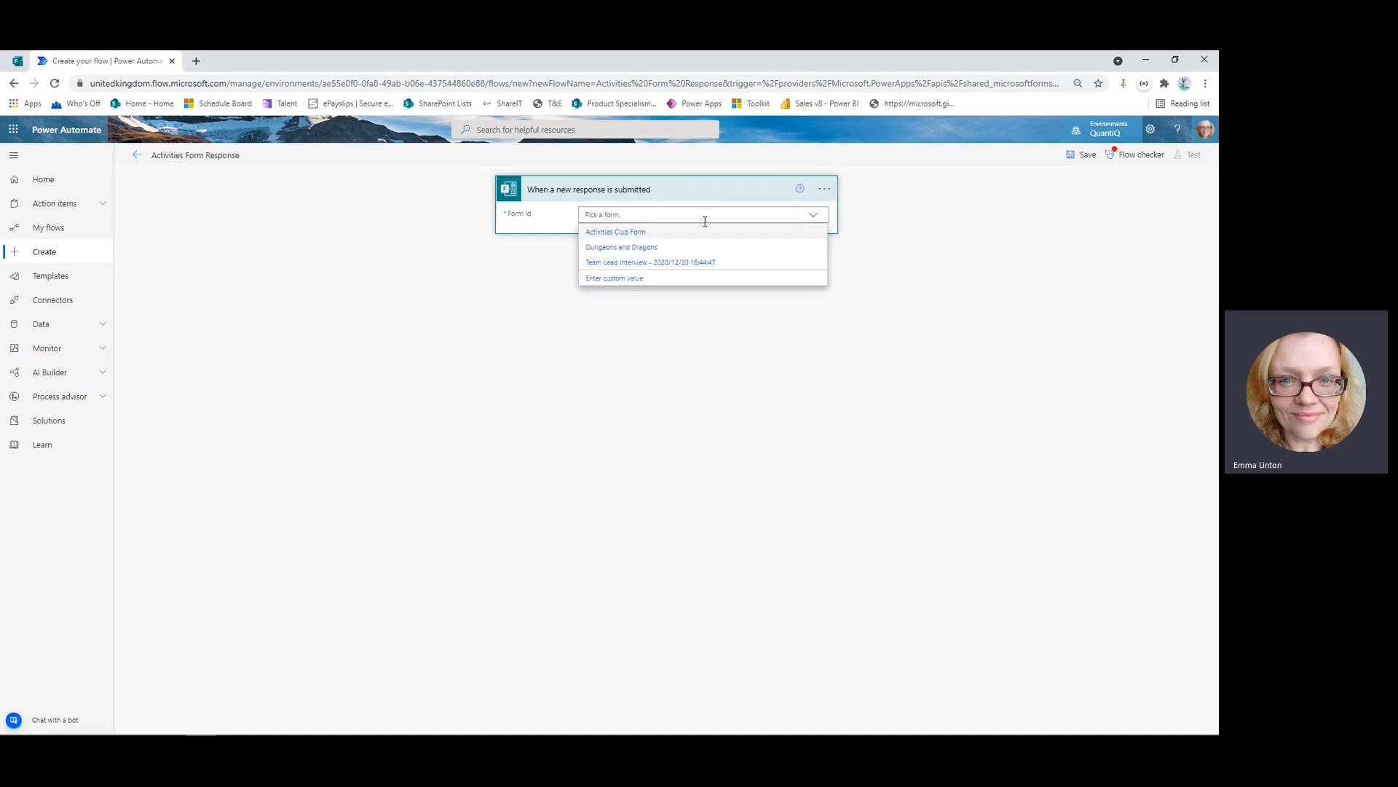
left_click(605, 234)
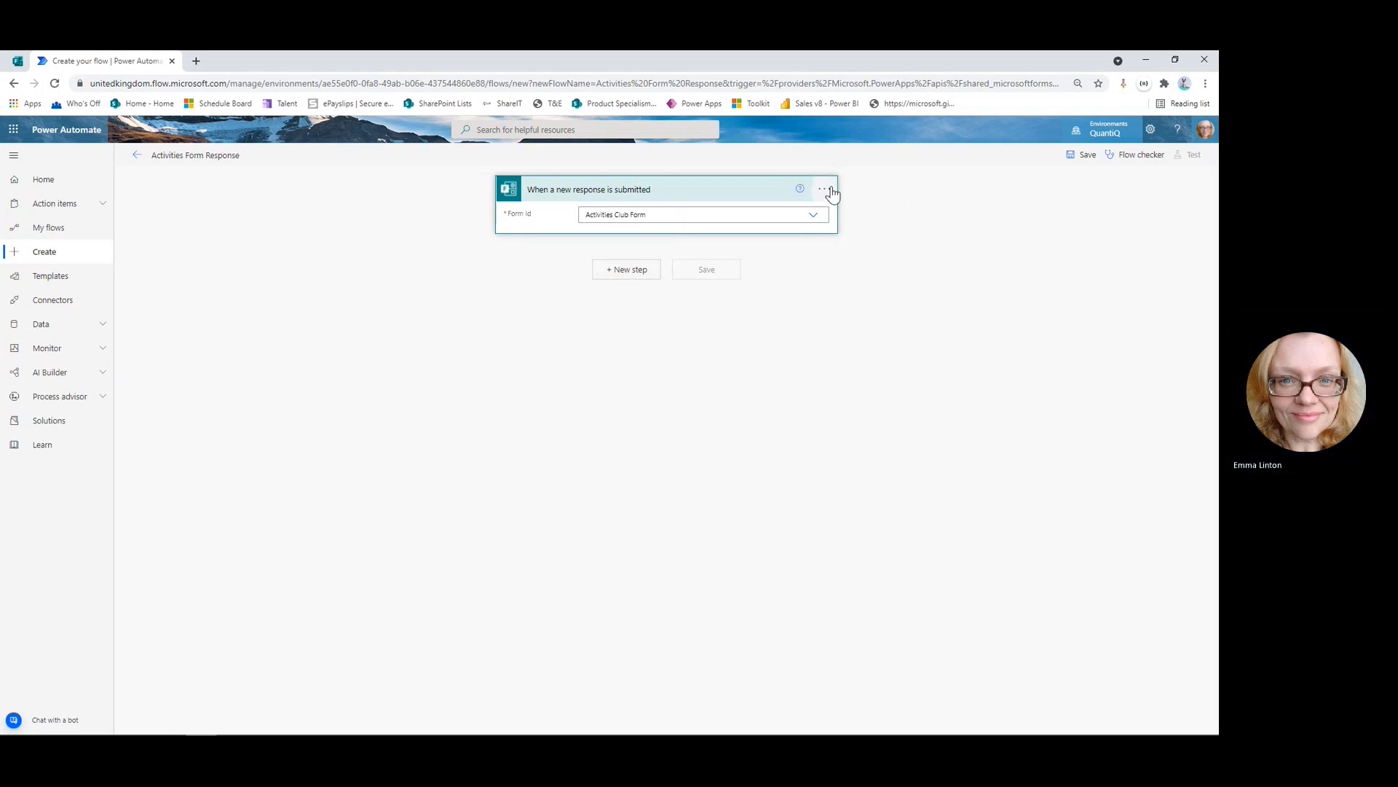
left_click(826, 190)
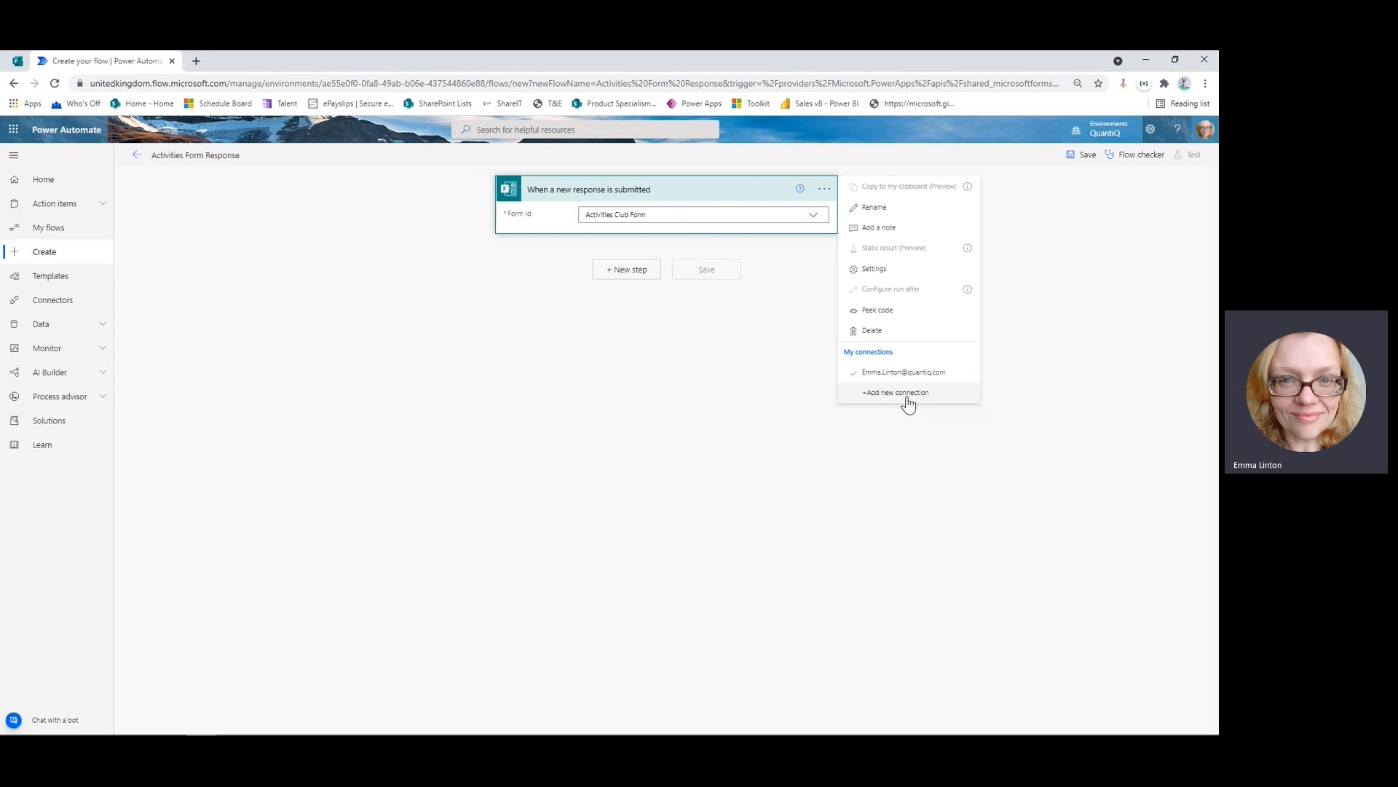
left_click(596, 353)
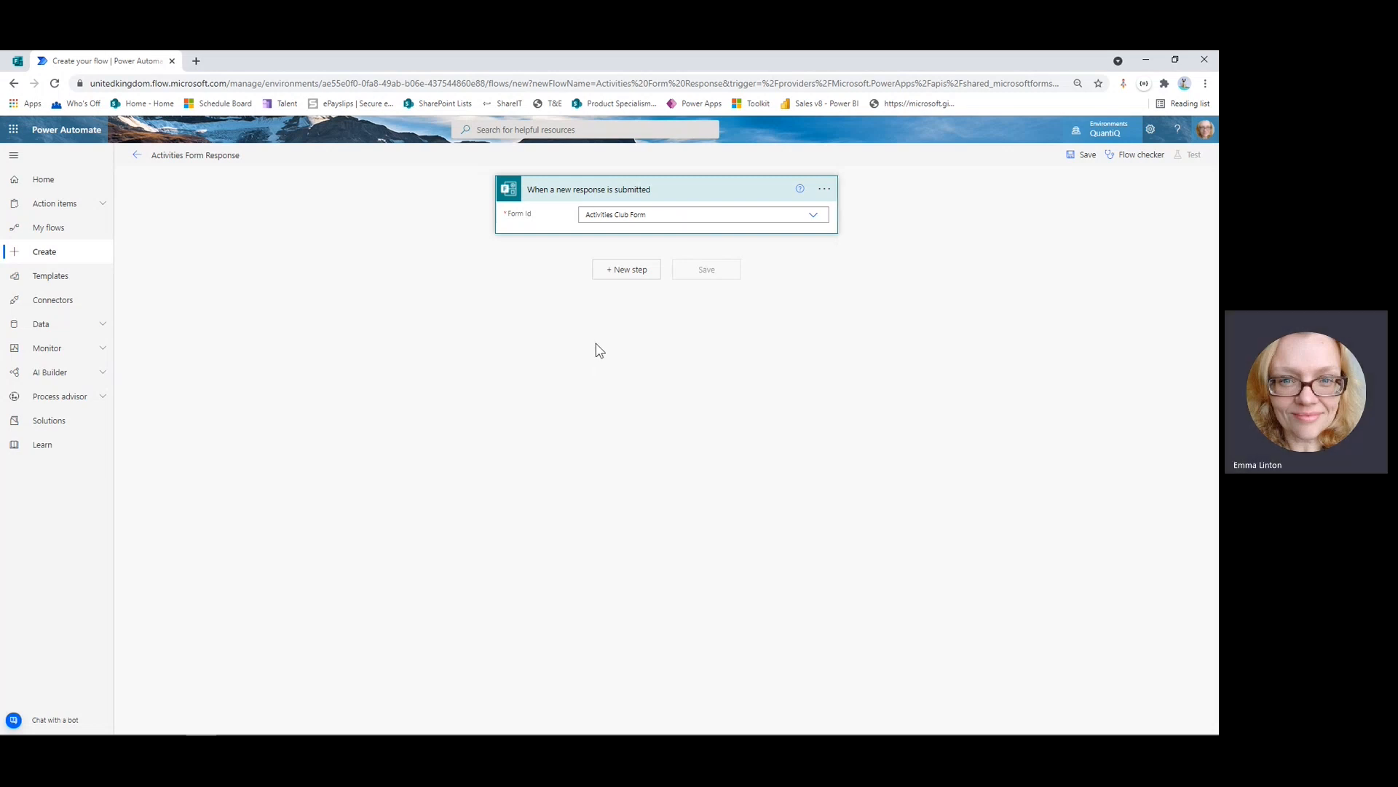
left_click(629, 270)
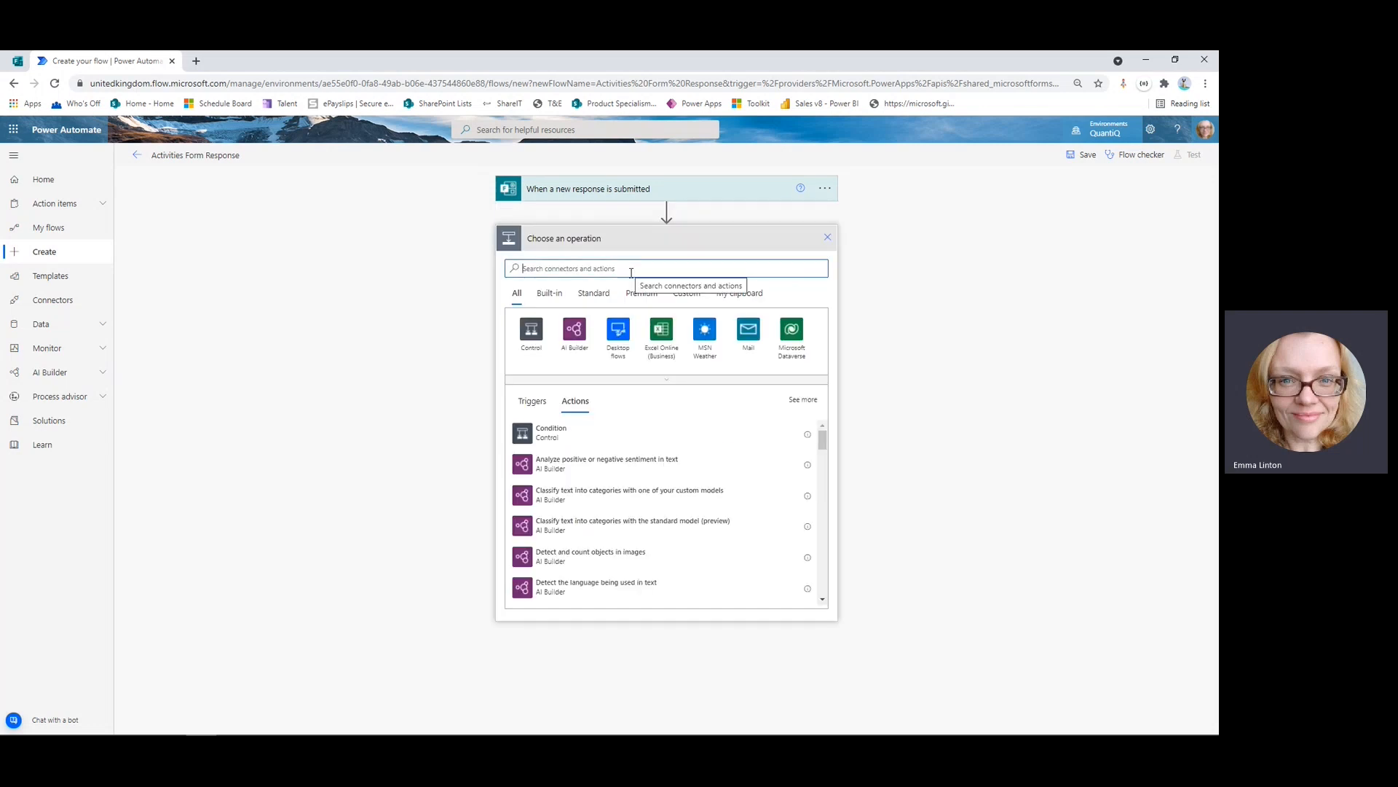
Add a Microsoft Forms 'Get response details' action for Activities Club Form.
type("Form")
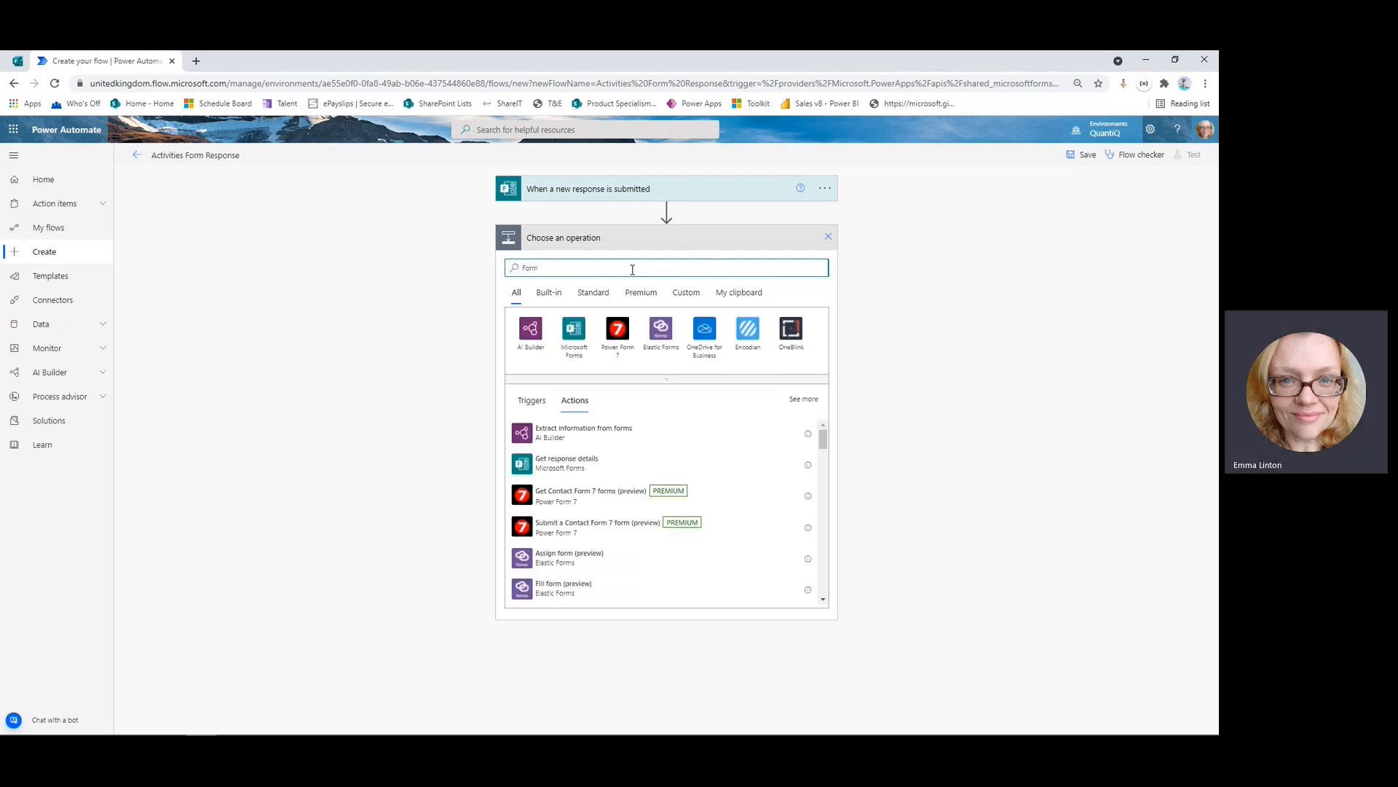
left_click(581, 331)
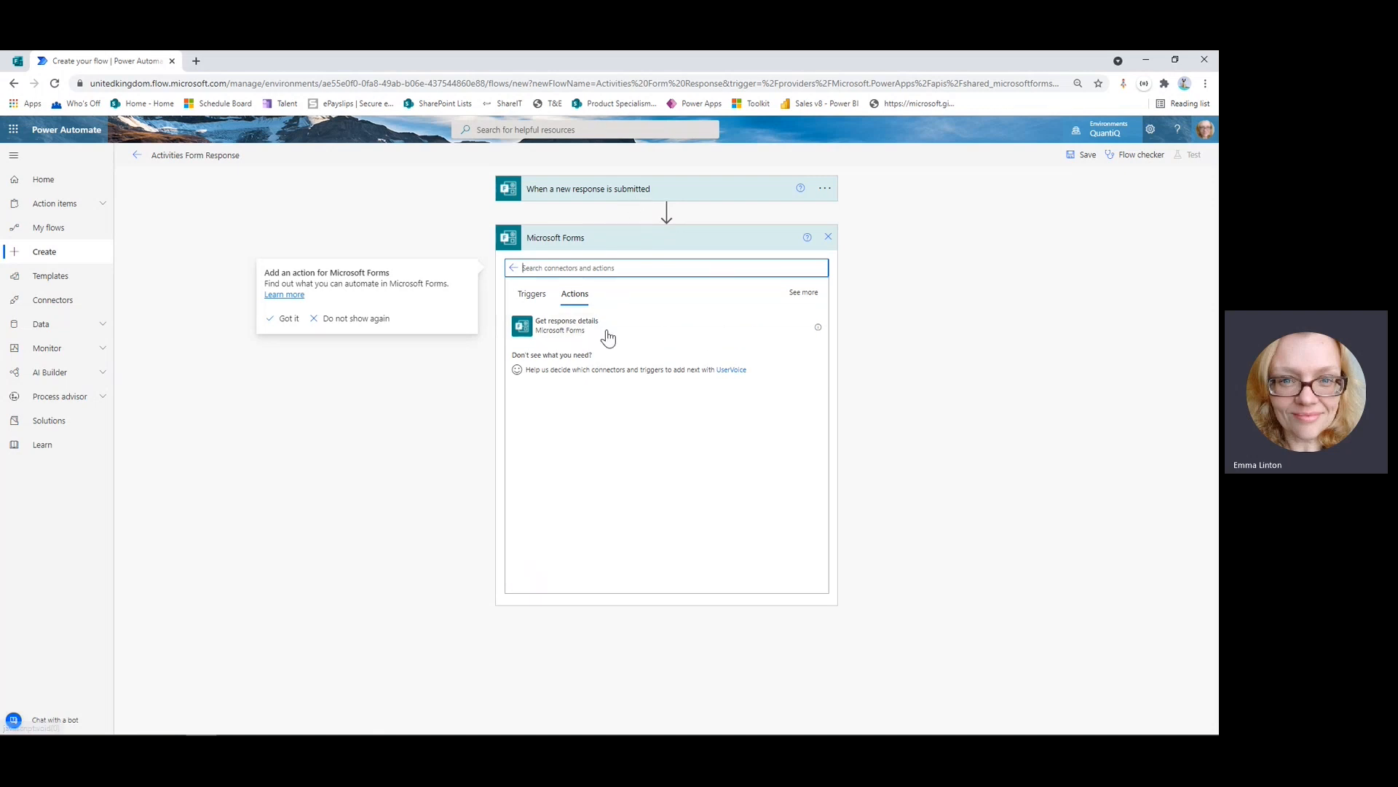
left_click(603, 332)
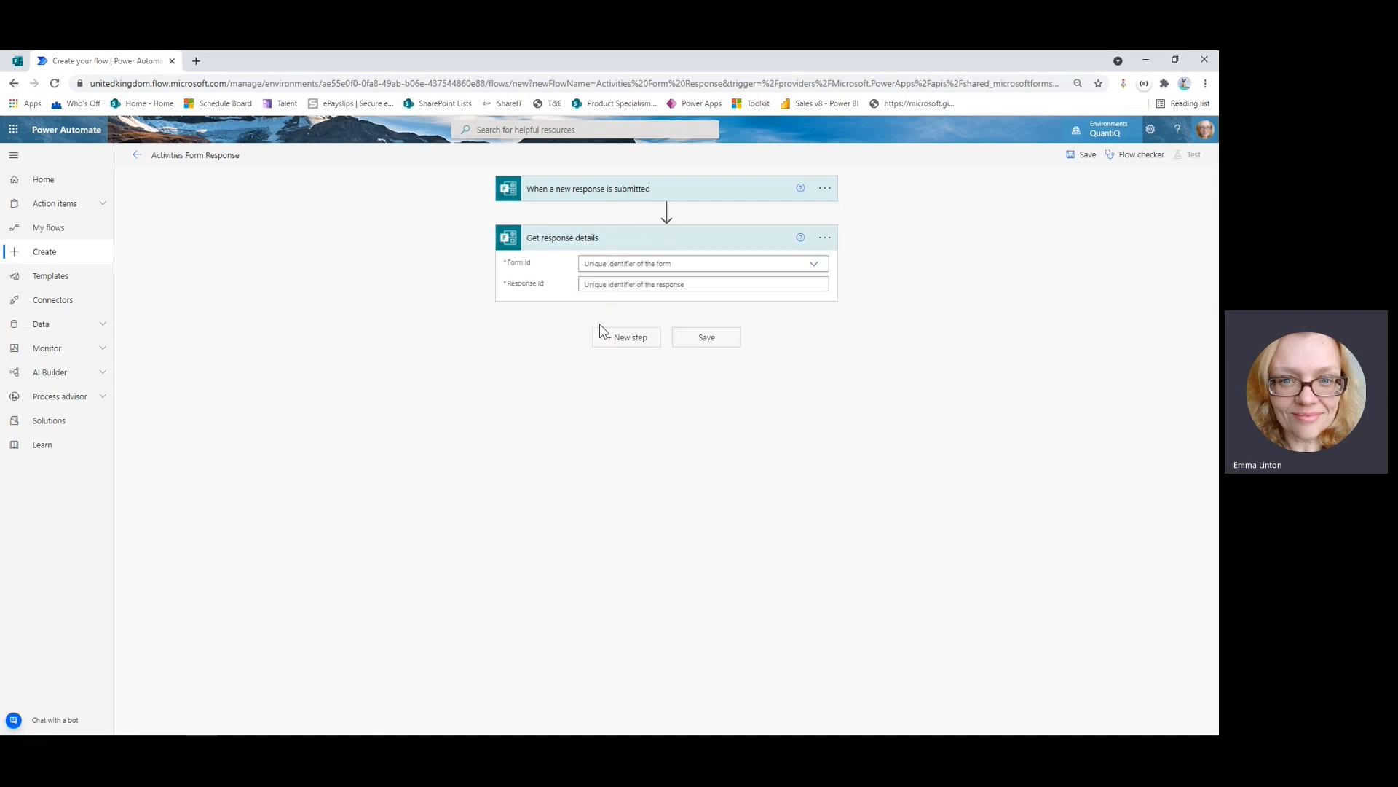
left_click(812, 267)
left_click(625, 281)
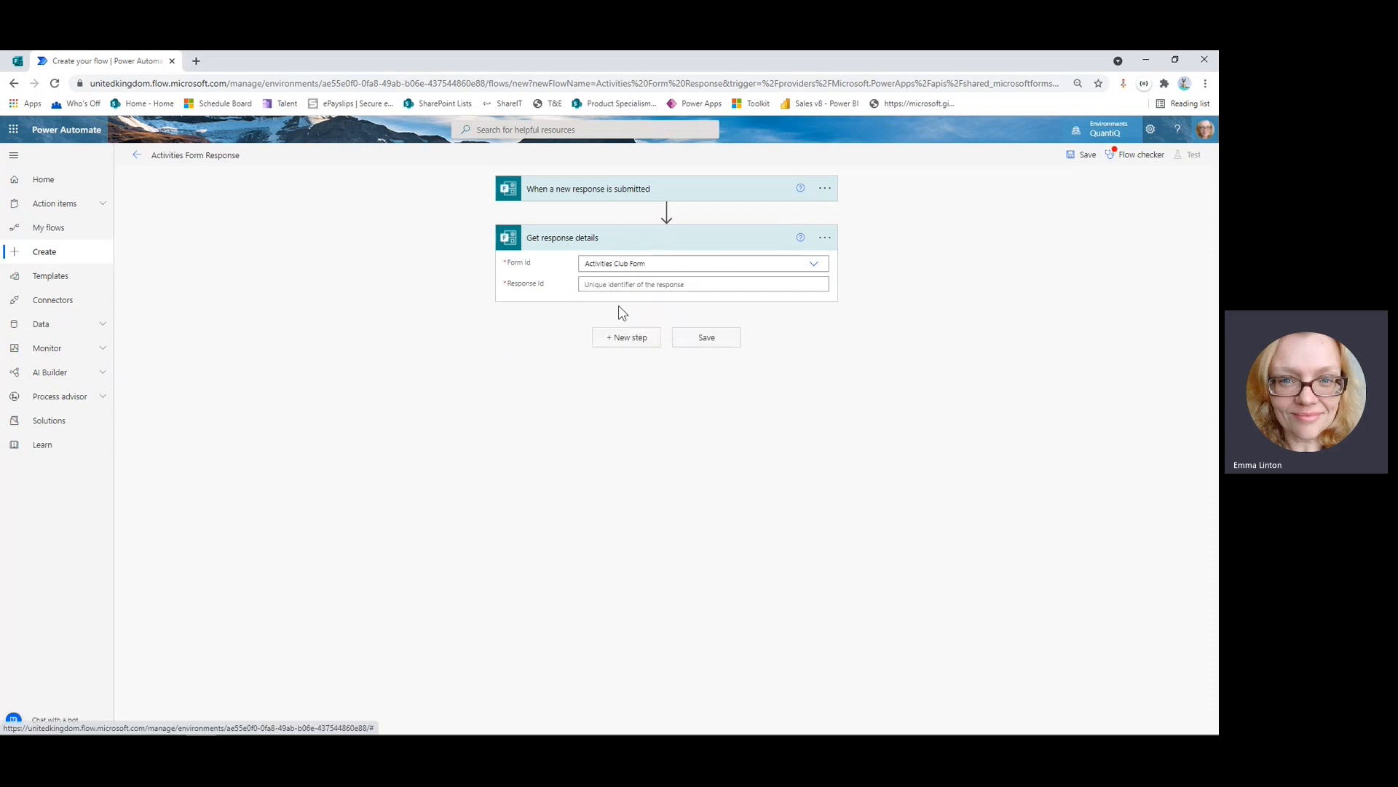
Fill its Response Id with the trigger's Response Id dynamic content, then add another step.
left_click(663, 285)
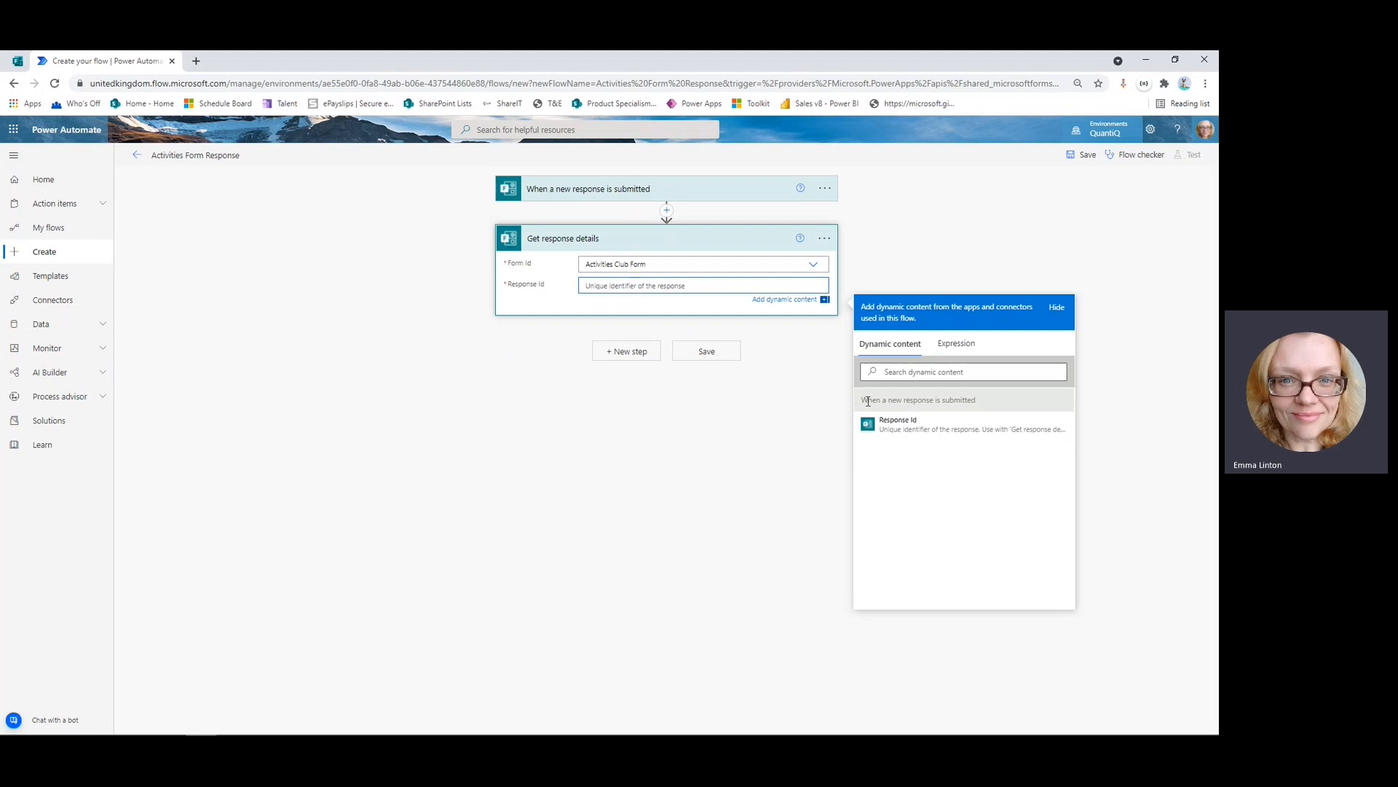
left_click_drag(864, 400, 977, 400)
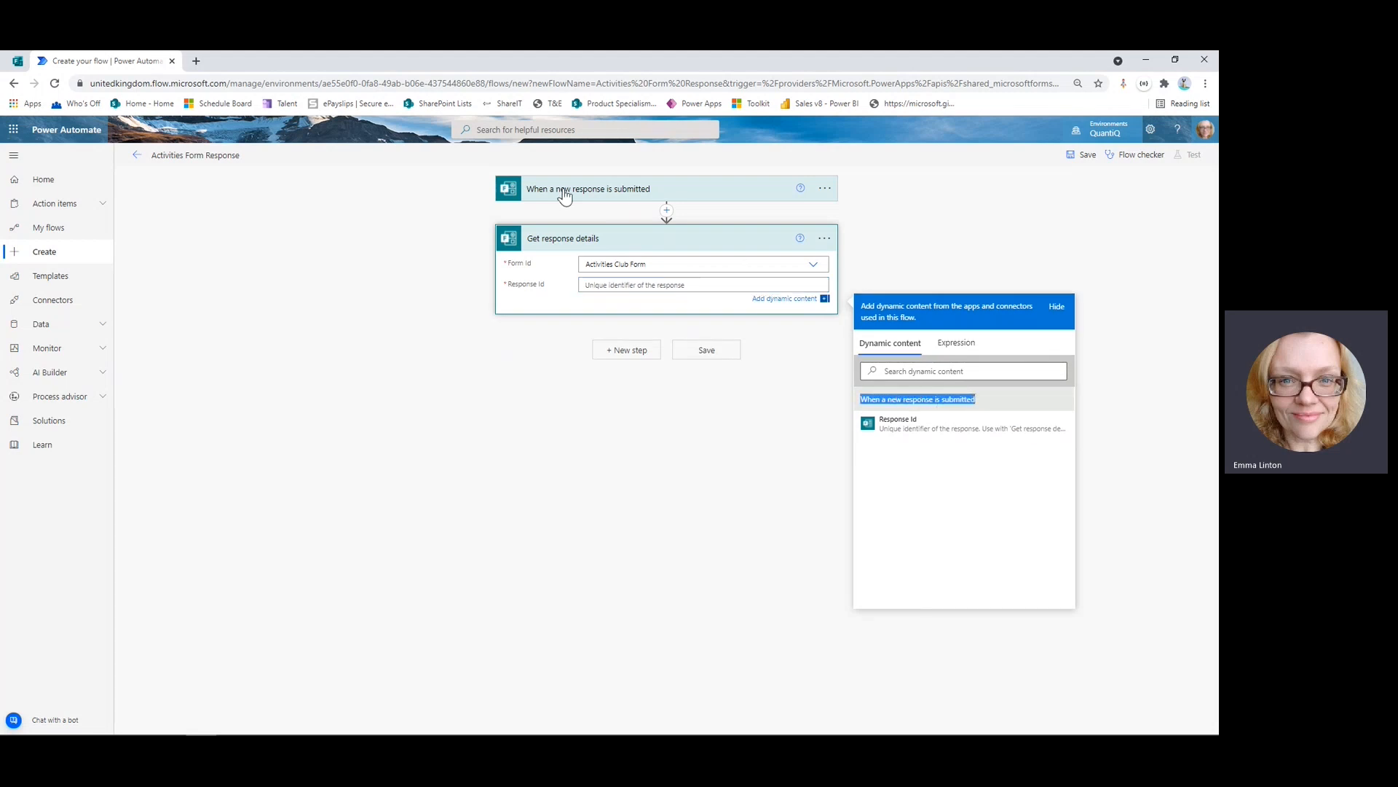
left_click(922, 433)
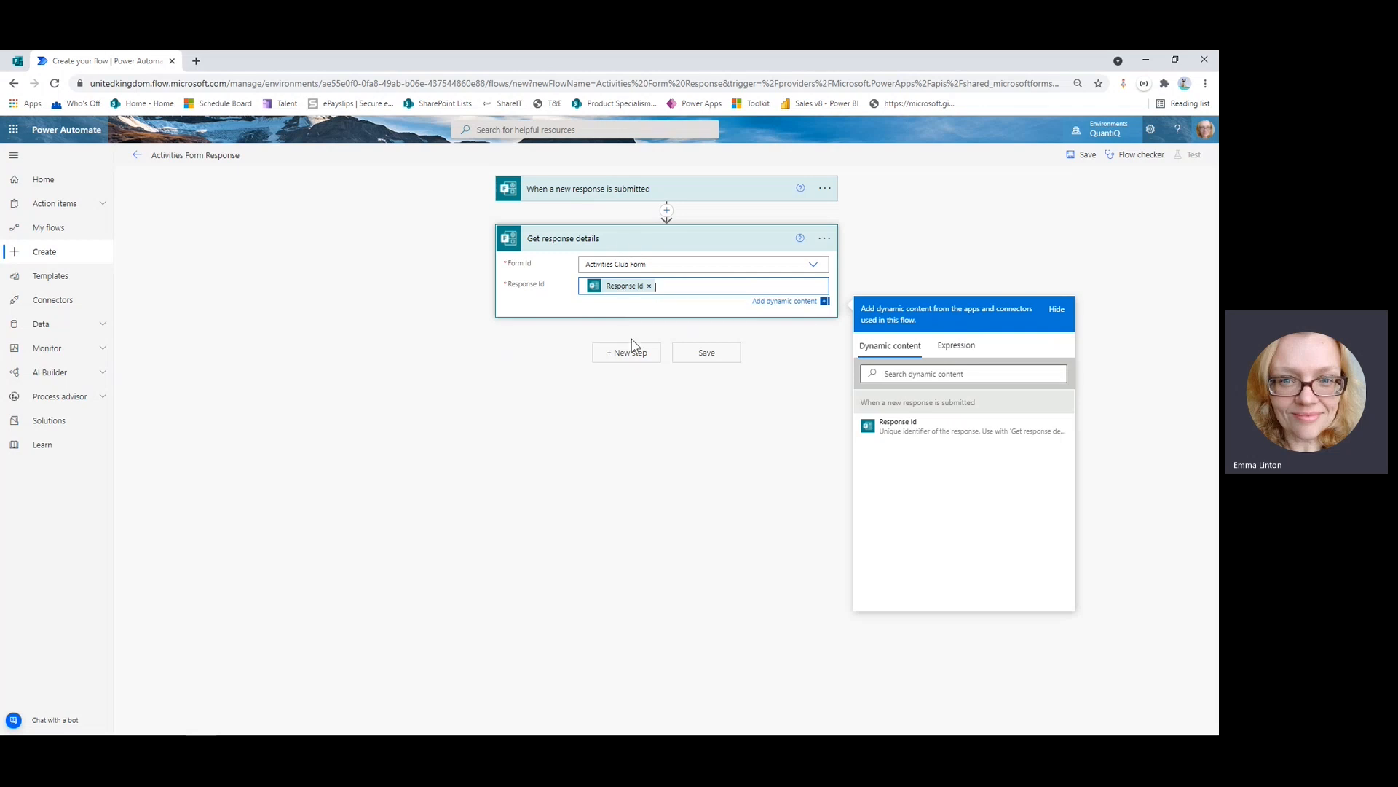
left_click(638, 423)
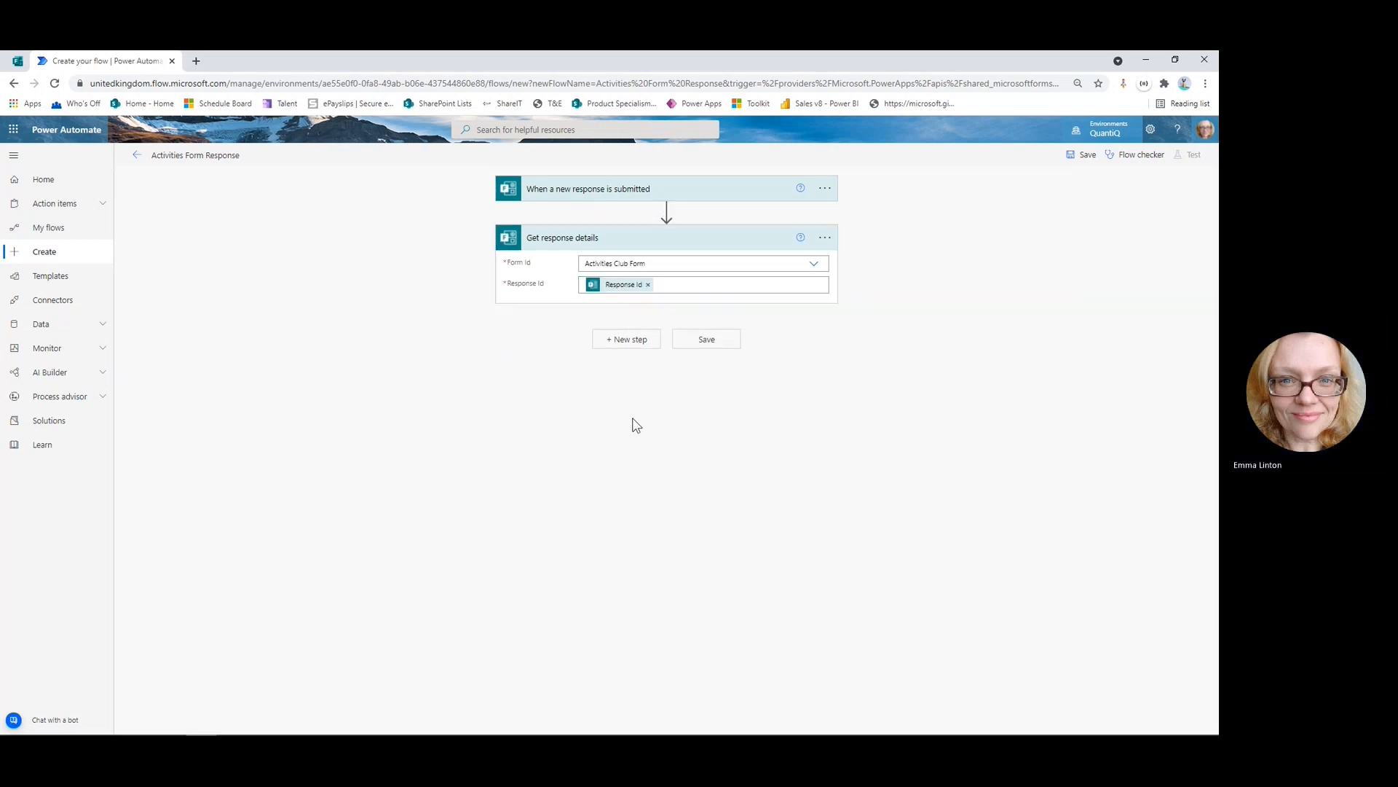
left_click(626, 349)
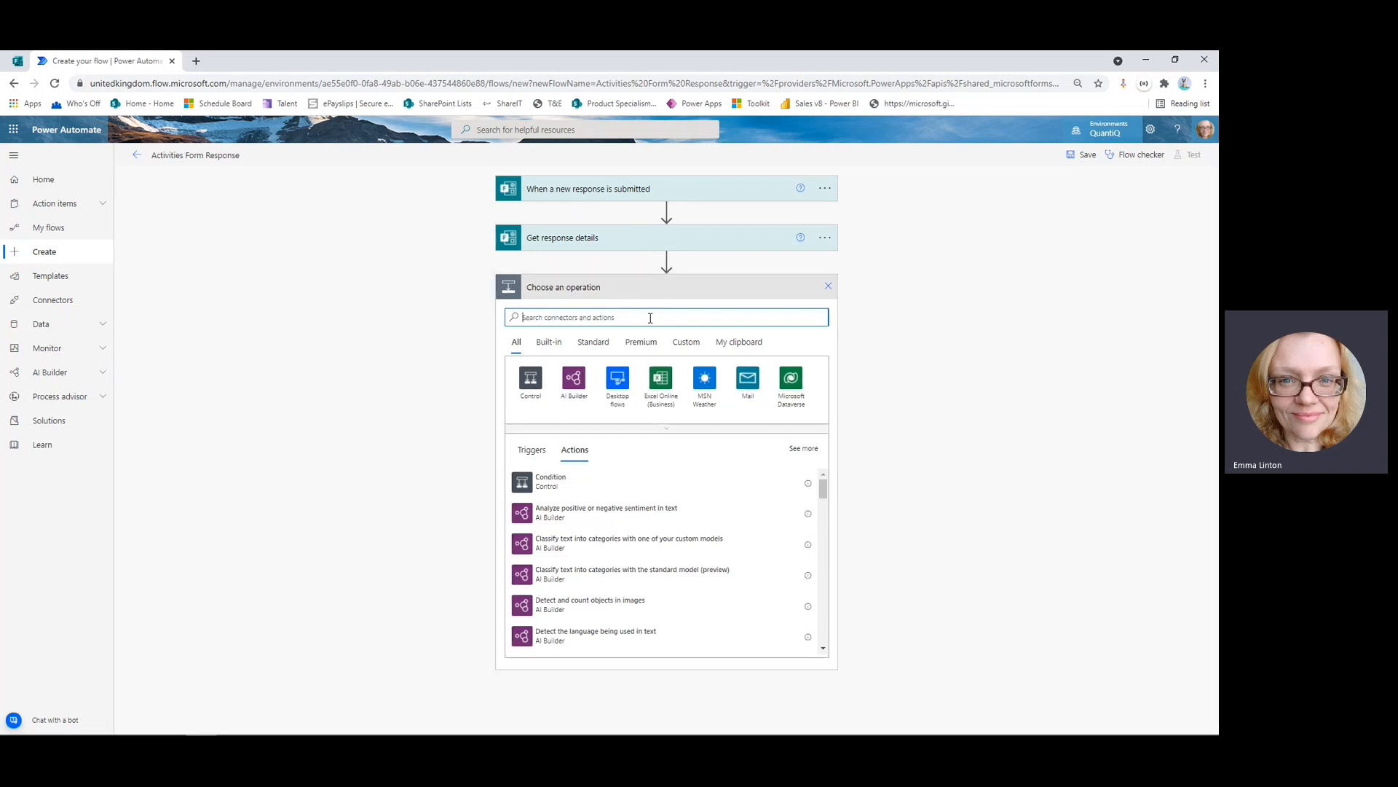
Add an Office 365 Outlook 'Send an email (V2)' action with advanced options shown.
type("outlook")
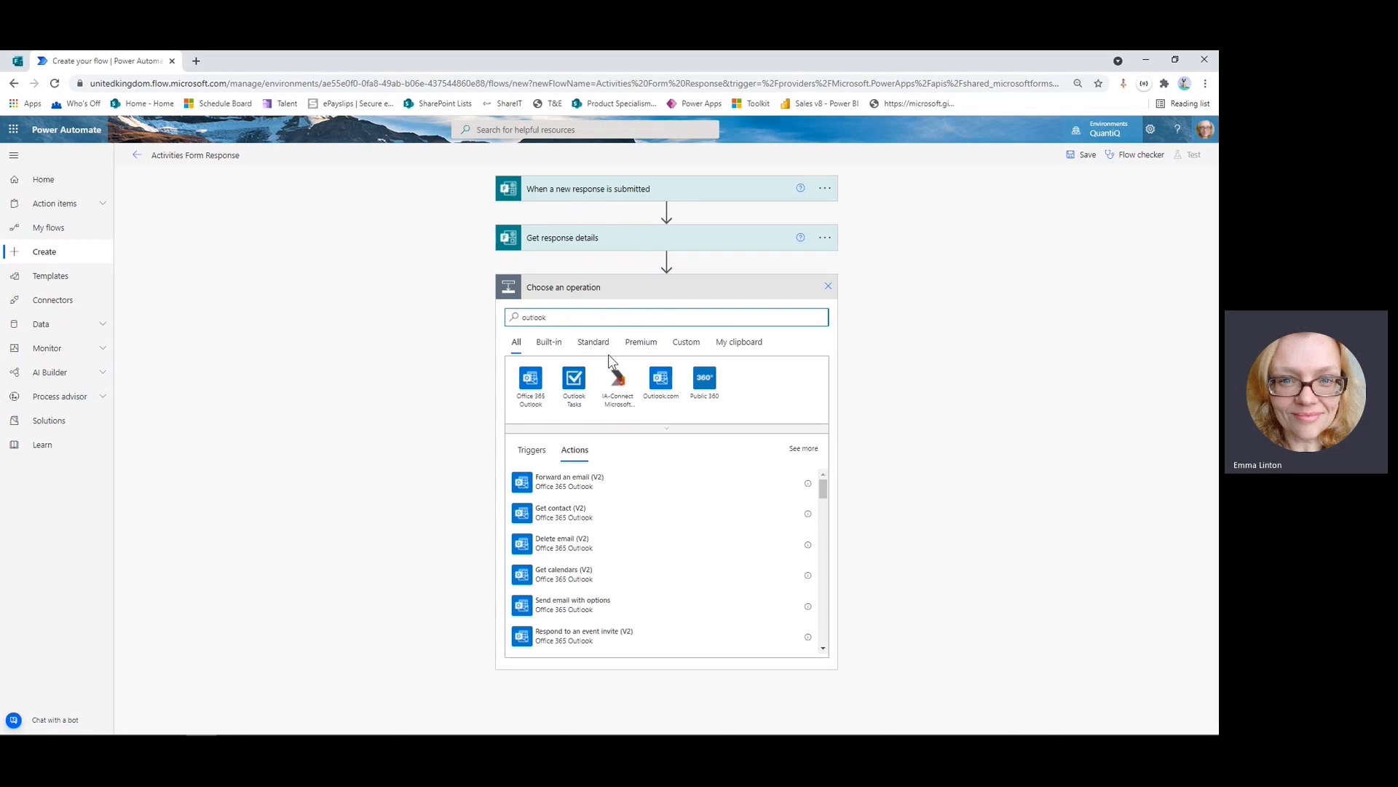
left_click(531, 379)
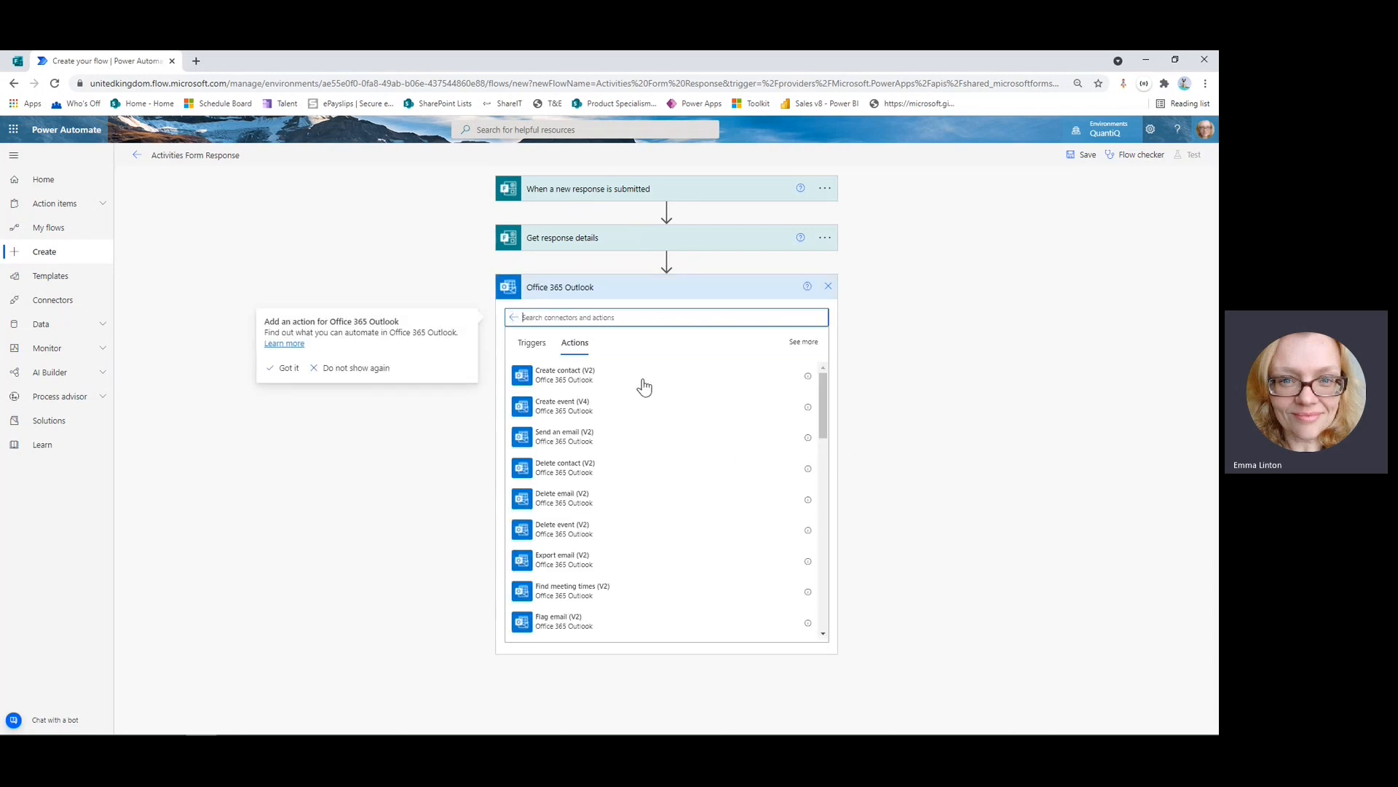
left_click(575, 443)
left_click(576, 442)
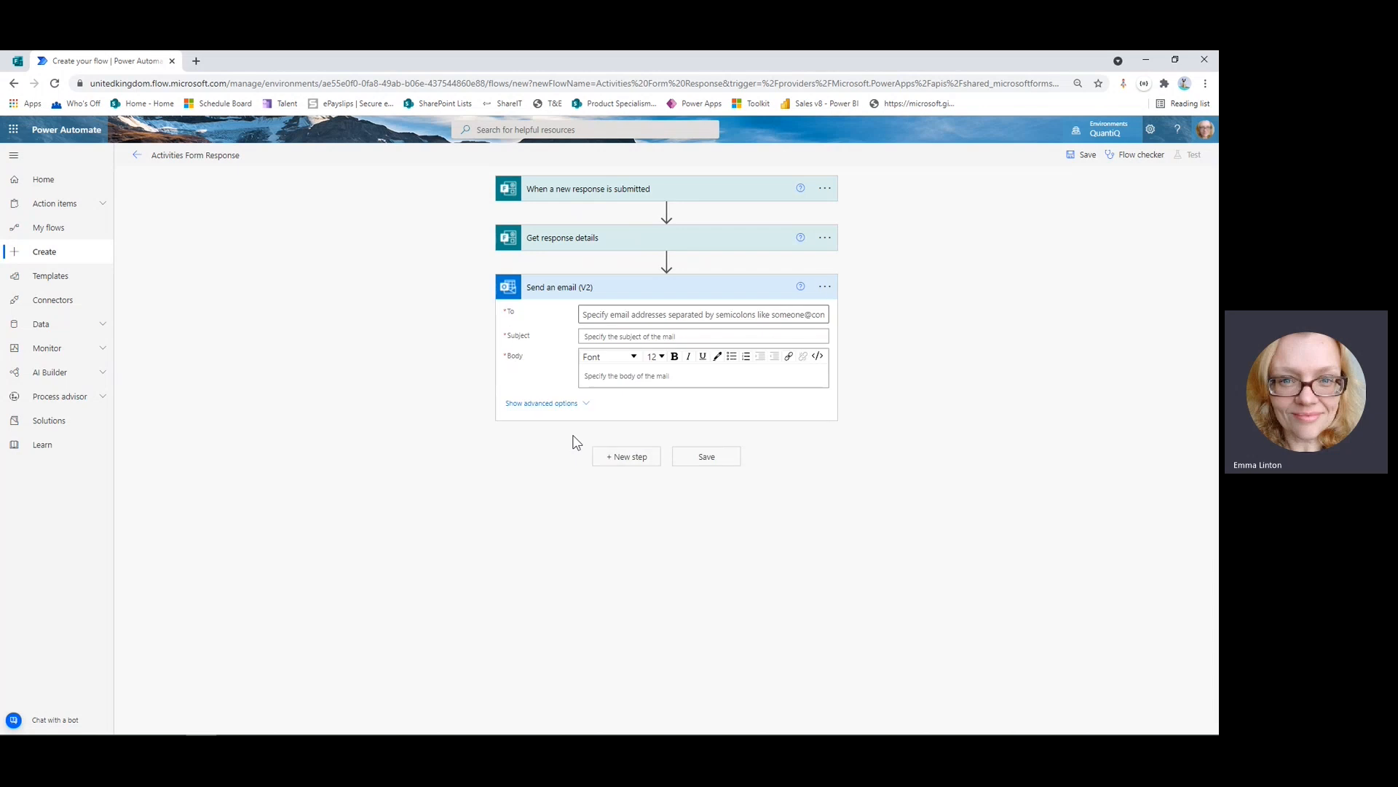
left_click(557, 402)
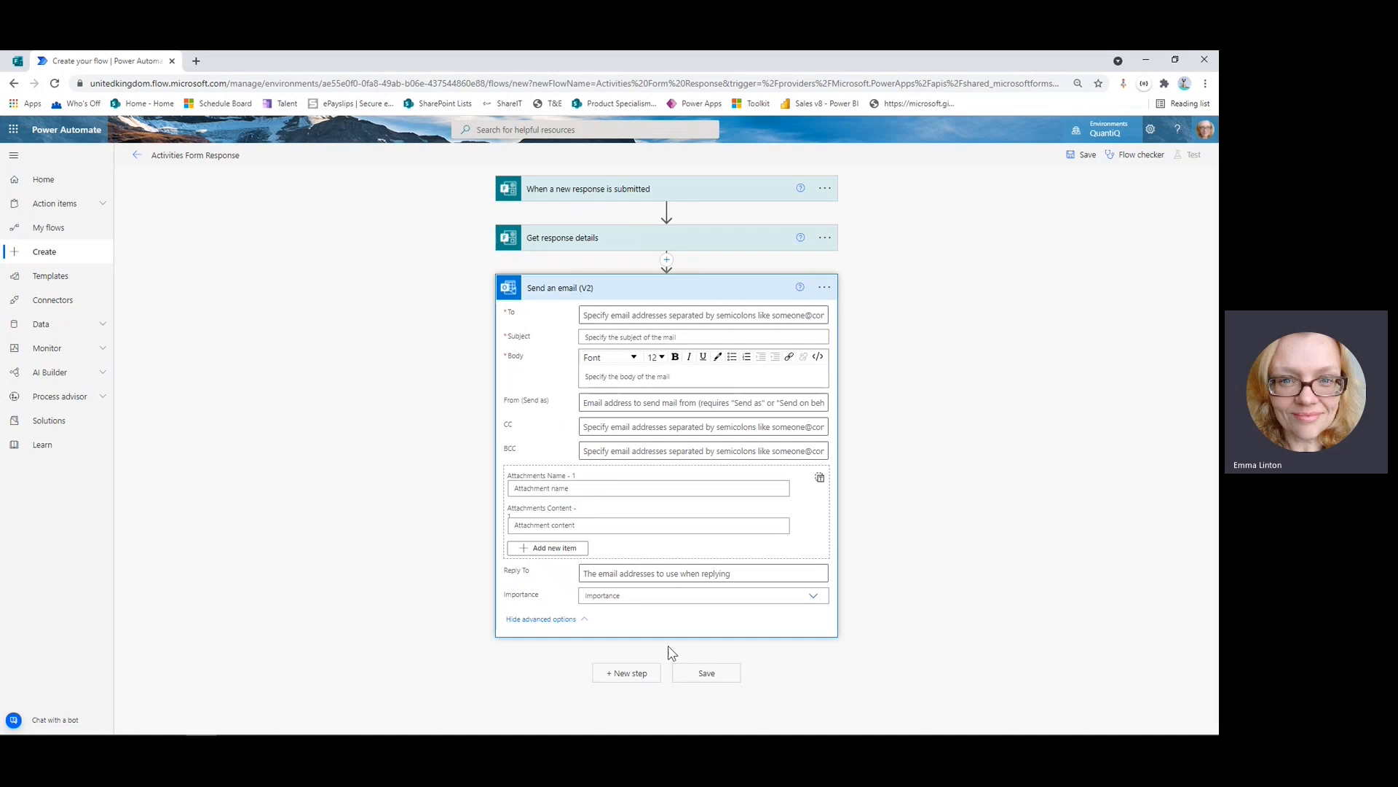
Address the email to the suggested recipient with subject 'Response from Activity Form'.
left_click(620, 315)
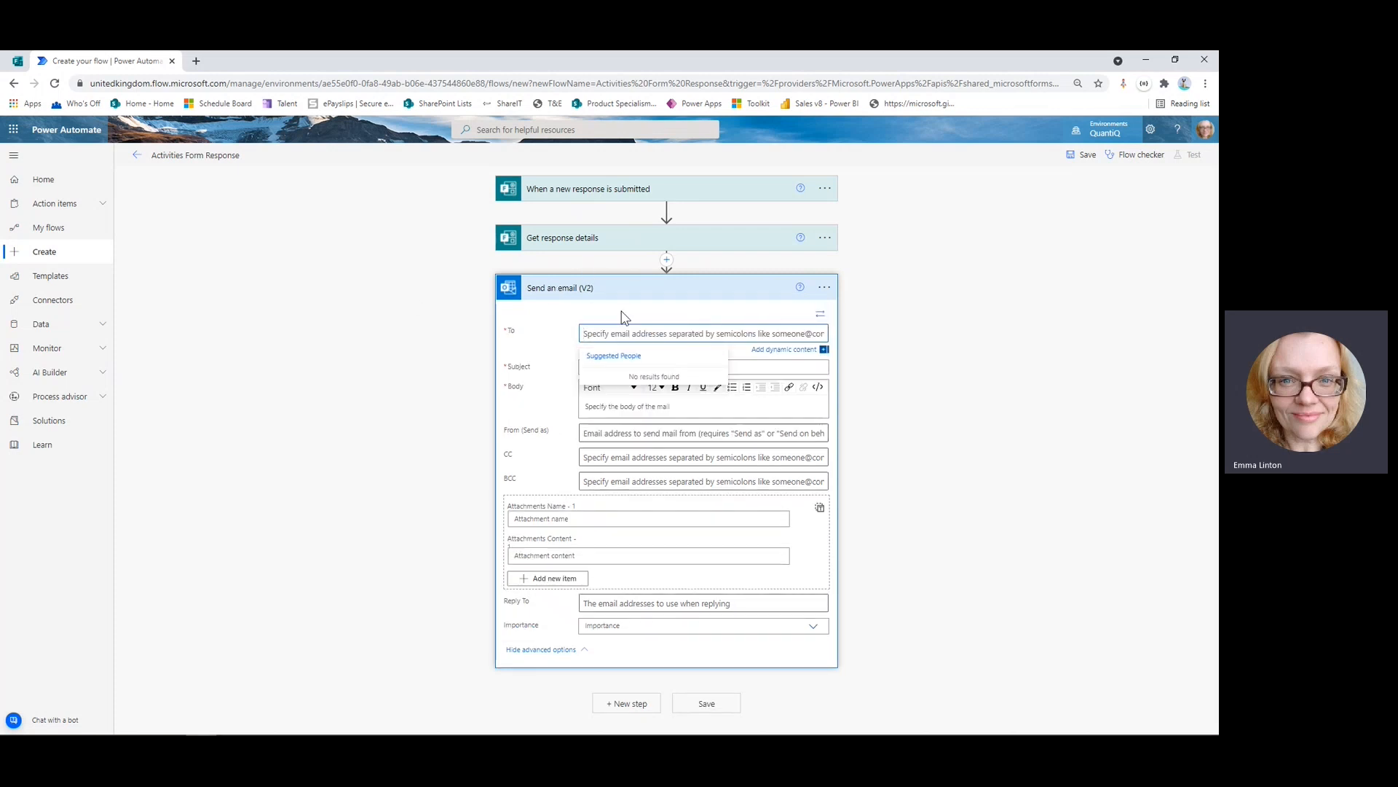
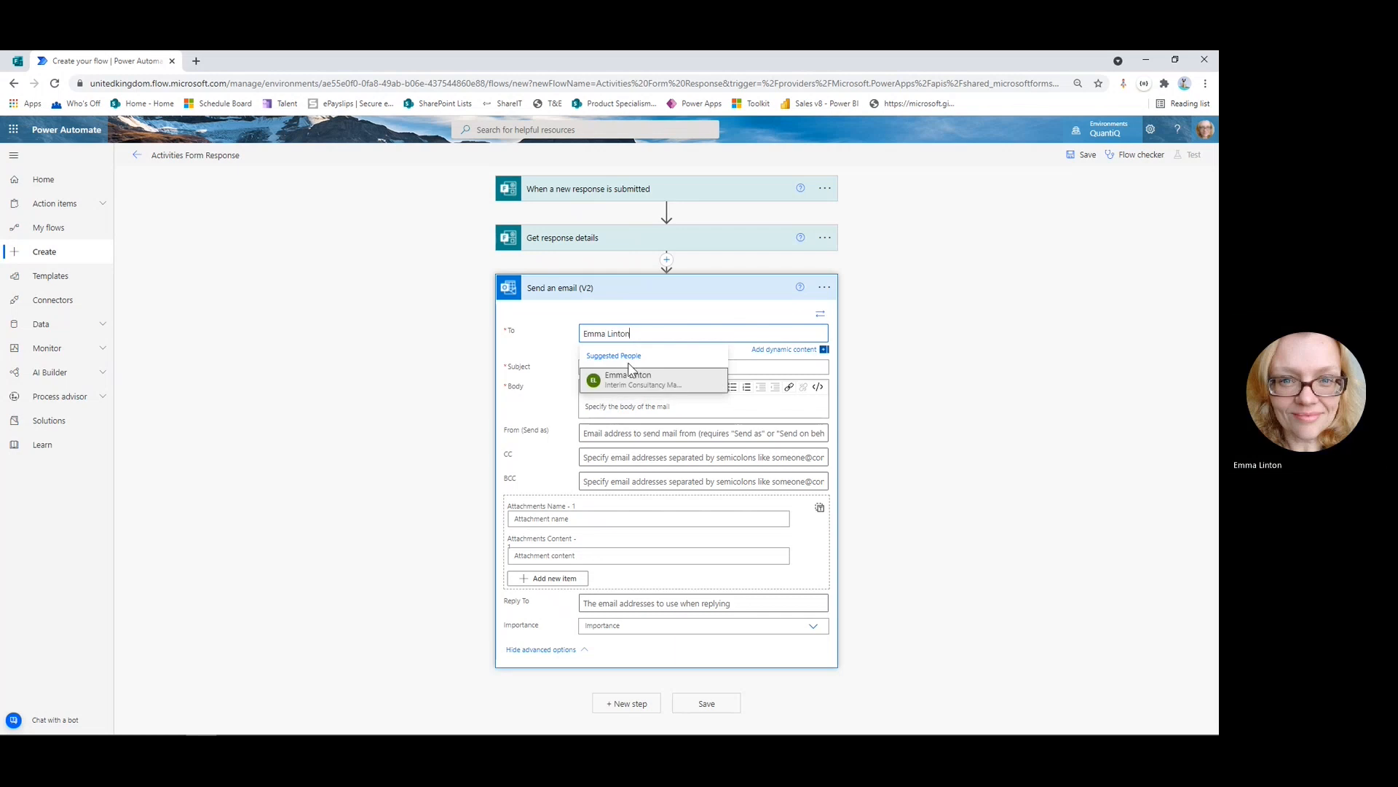
left_click(631, 386)
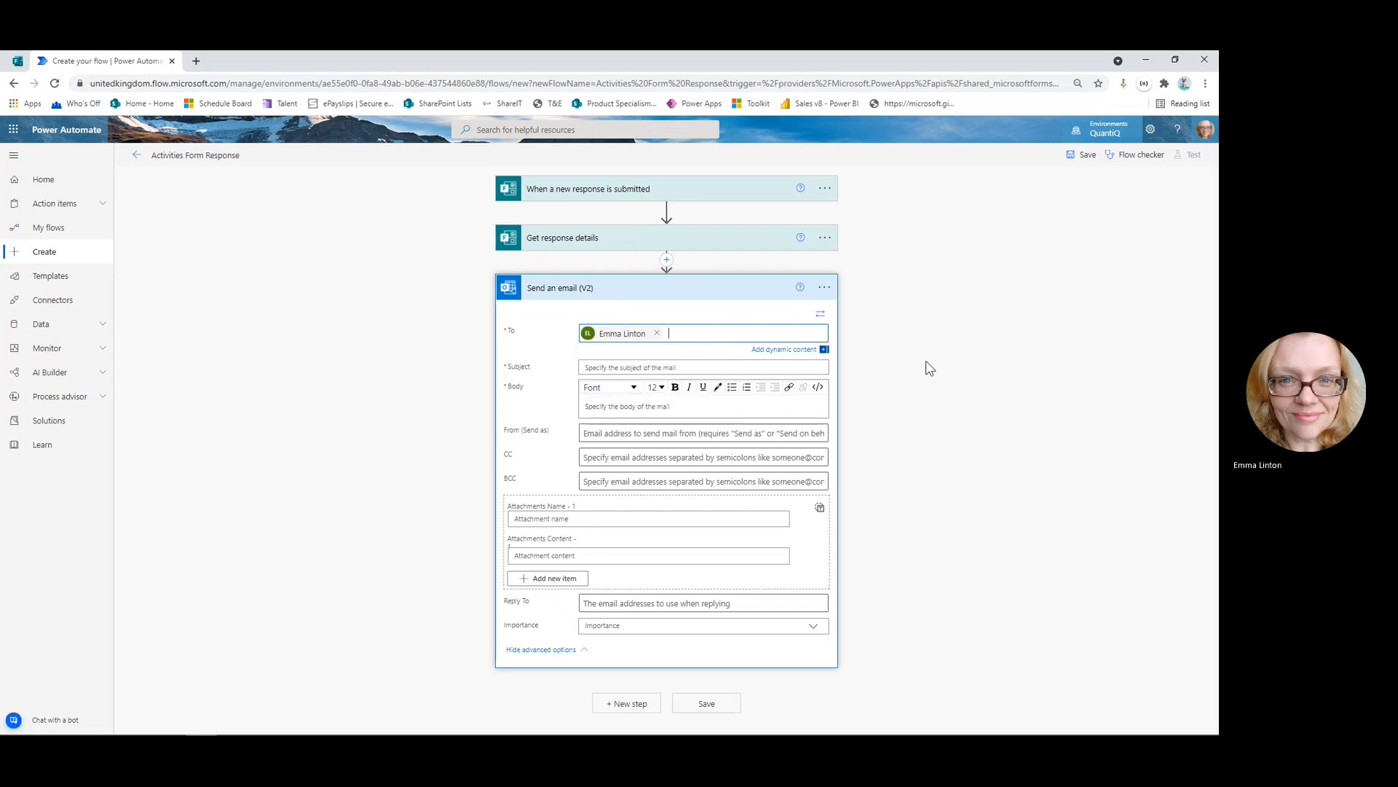
left_click(613, 367)
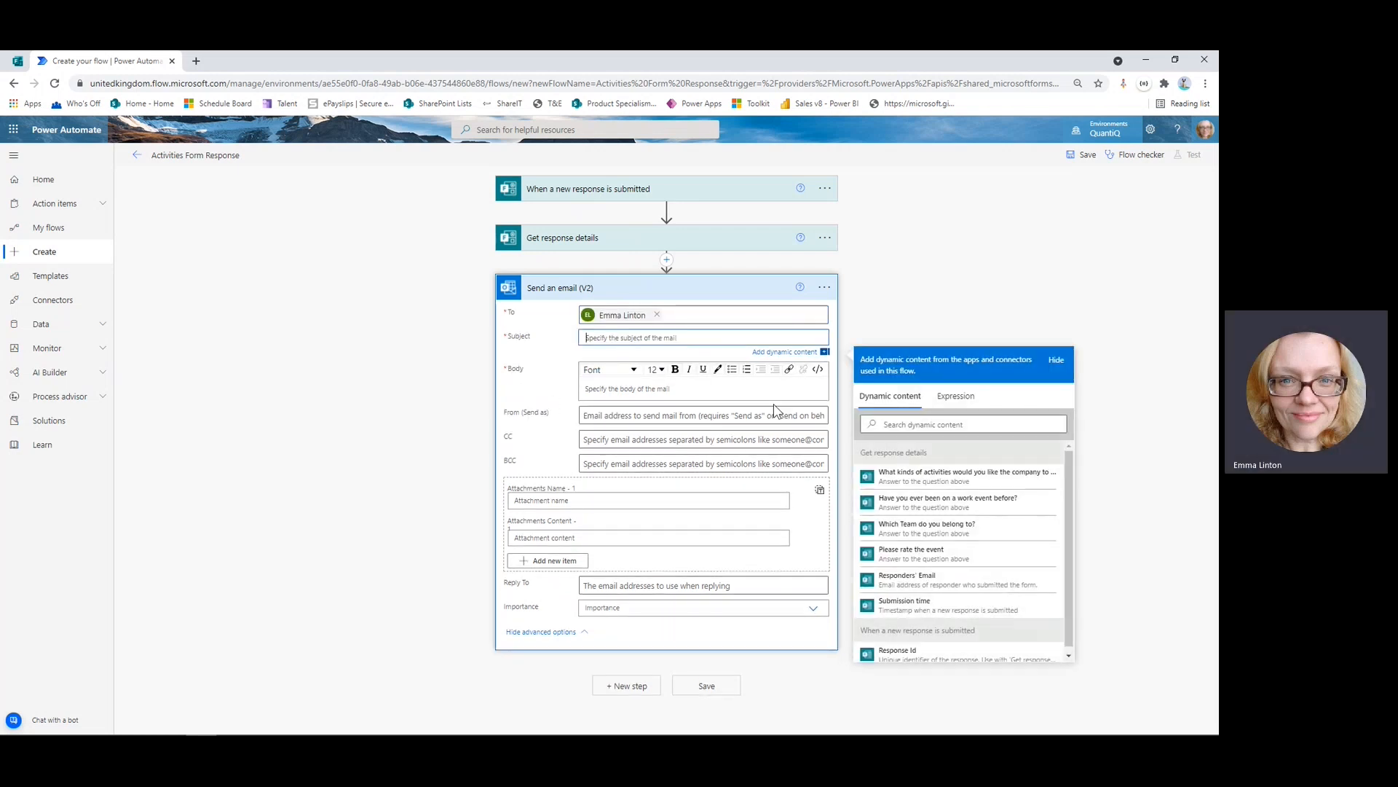
type("Response ")
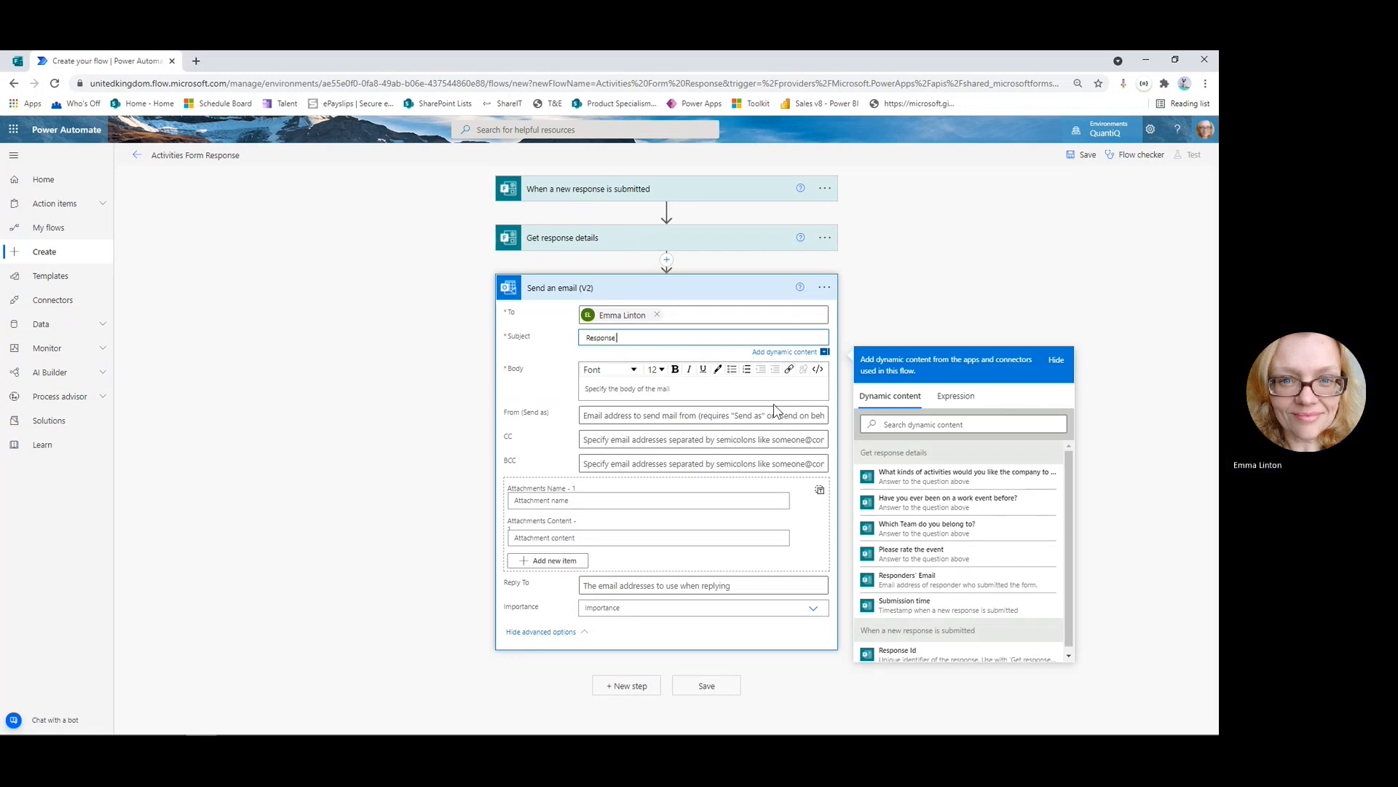
type("from Activity")
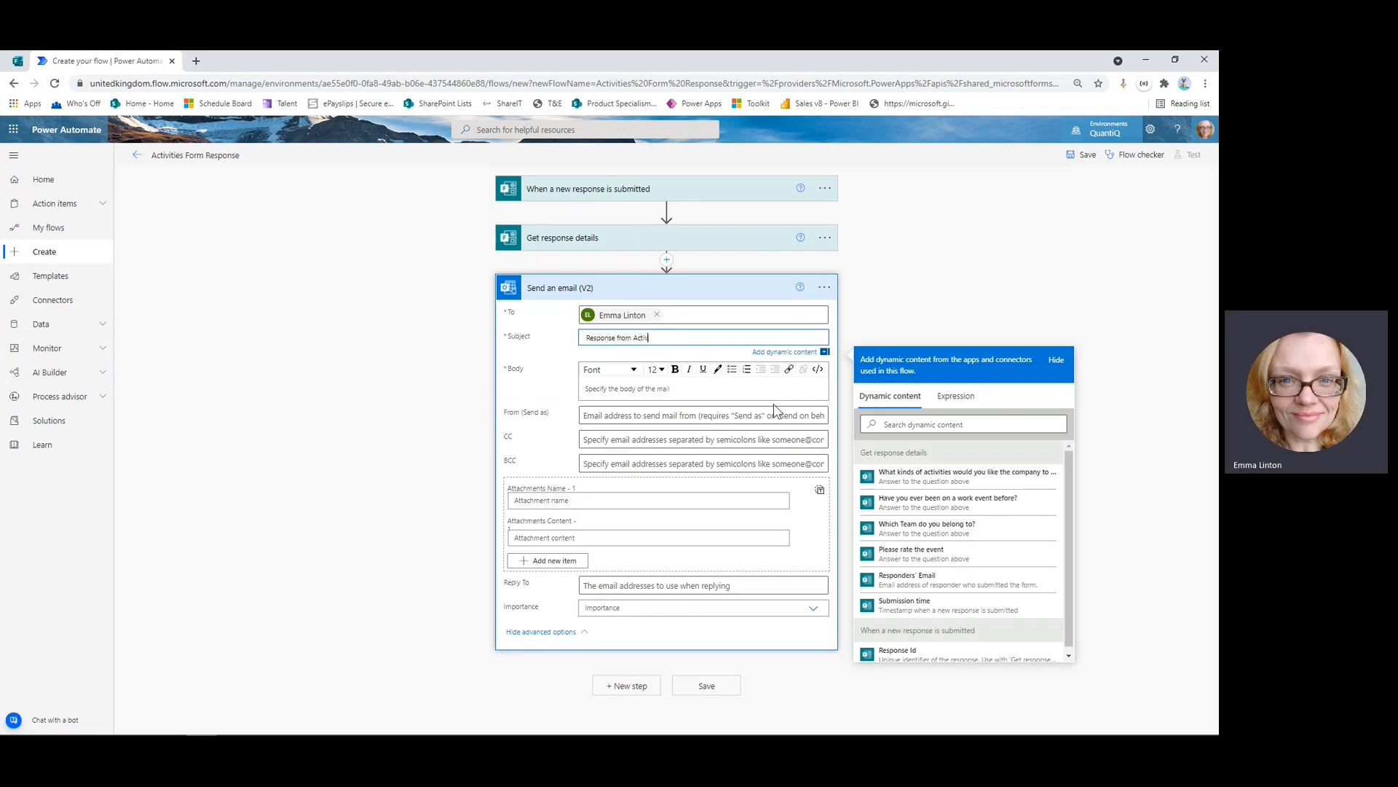
key("BackSpace")
key("BackSpace")
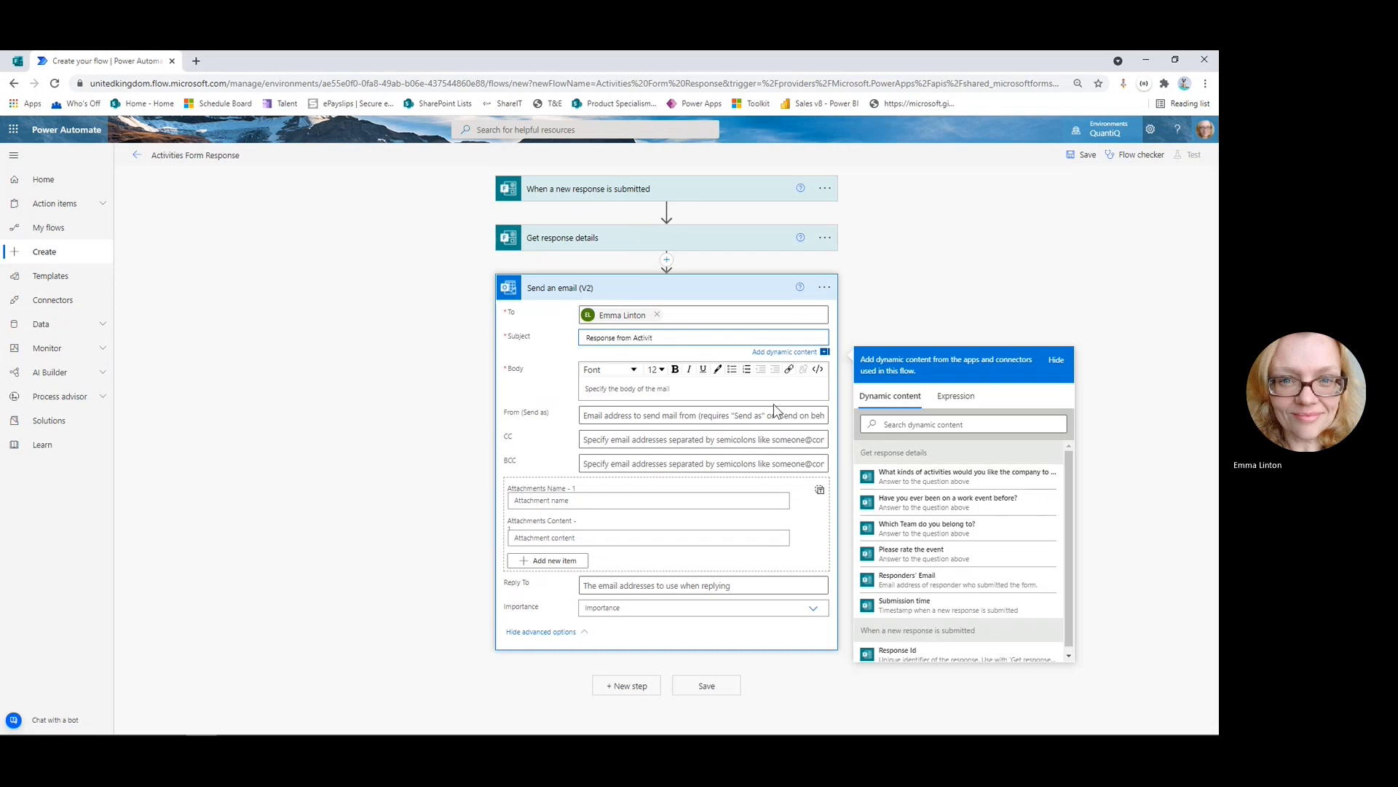
type("y Form")
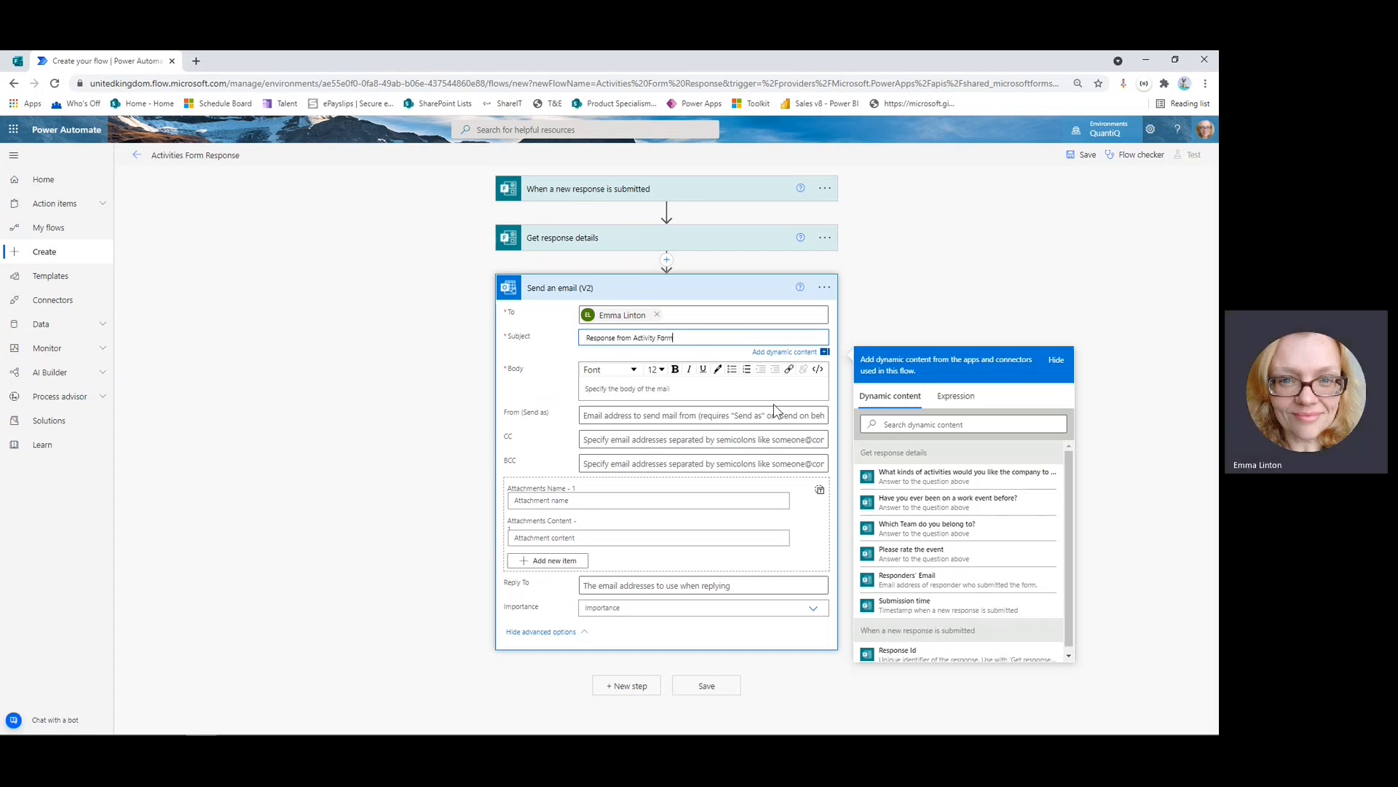
left_click(681, 387)
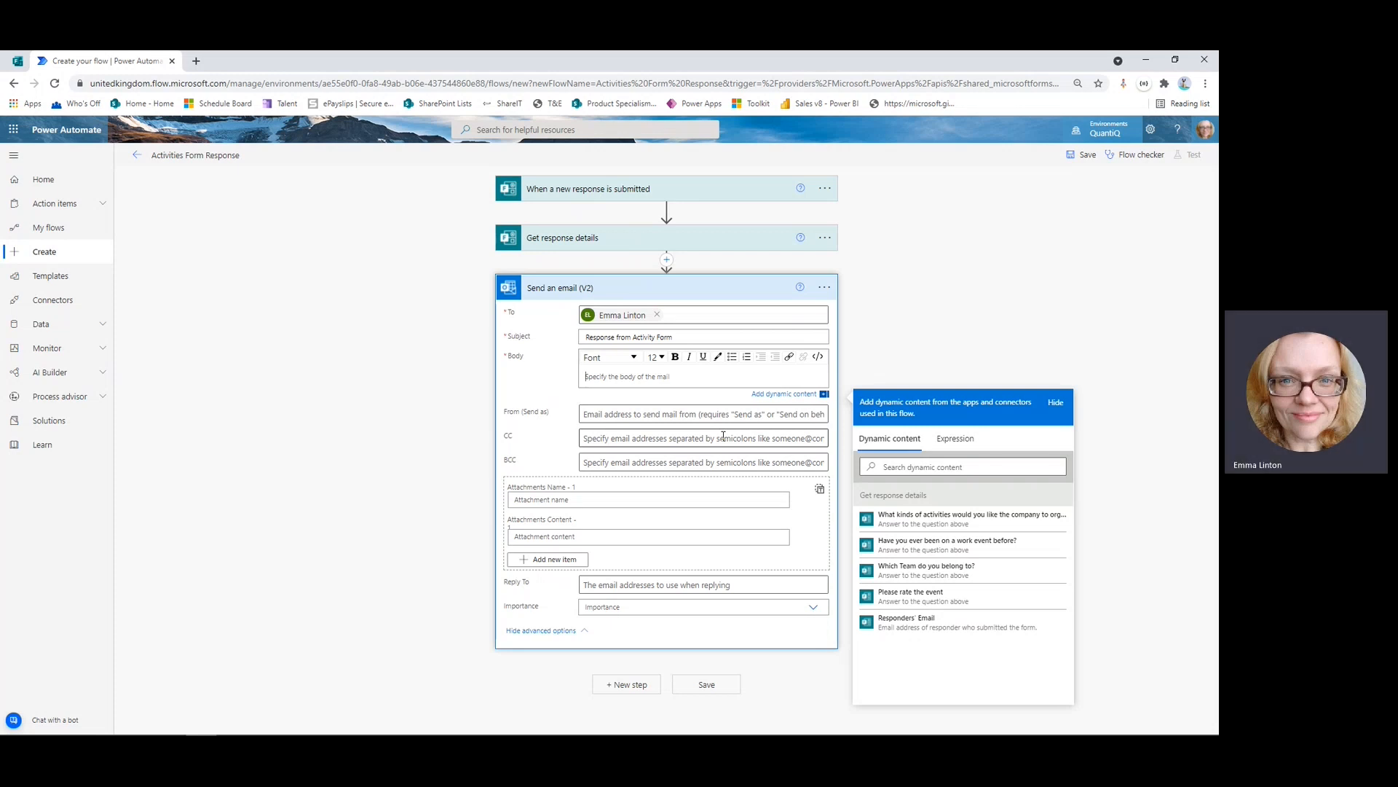
Write body lines 'Response from', 'Team:' and 'Interests:' with the Responders' Email, team and activities answers.
type("Response from:")
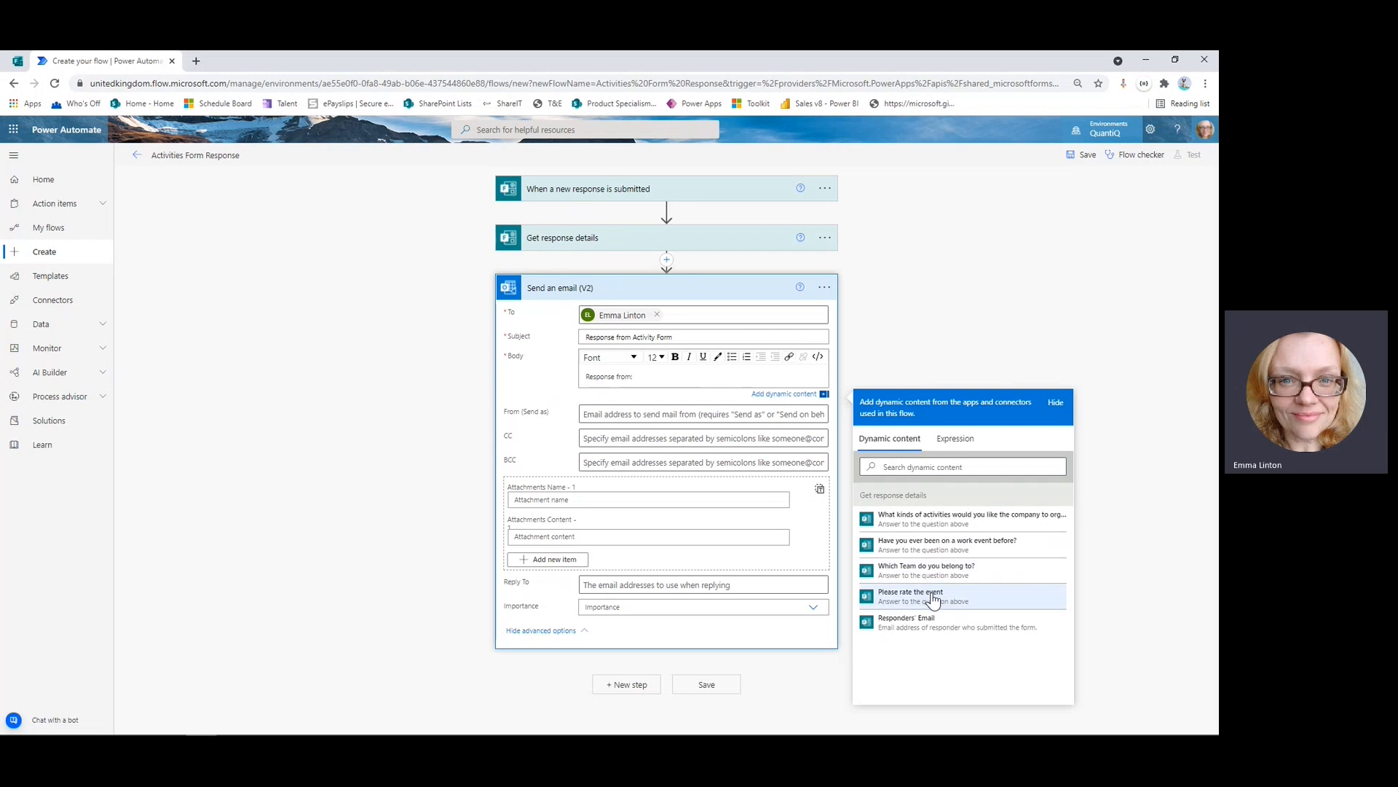
left_click(916, 630)
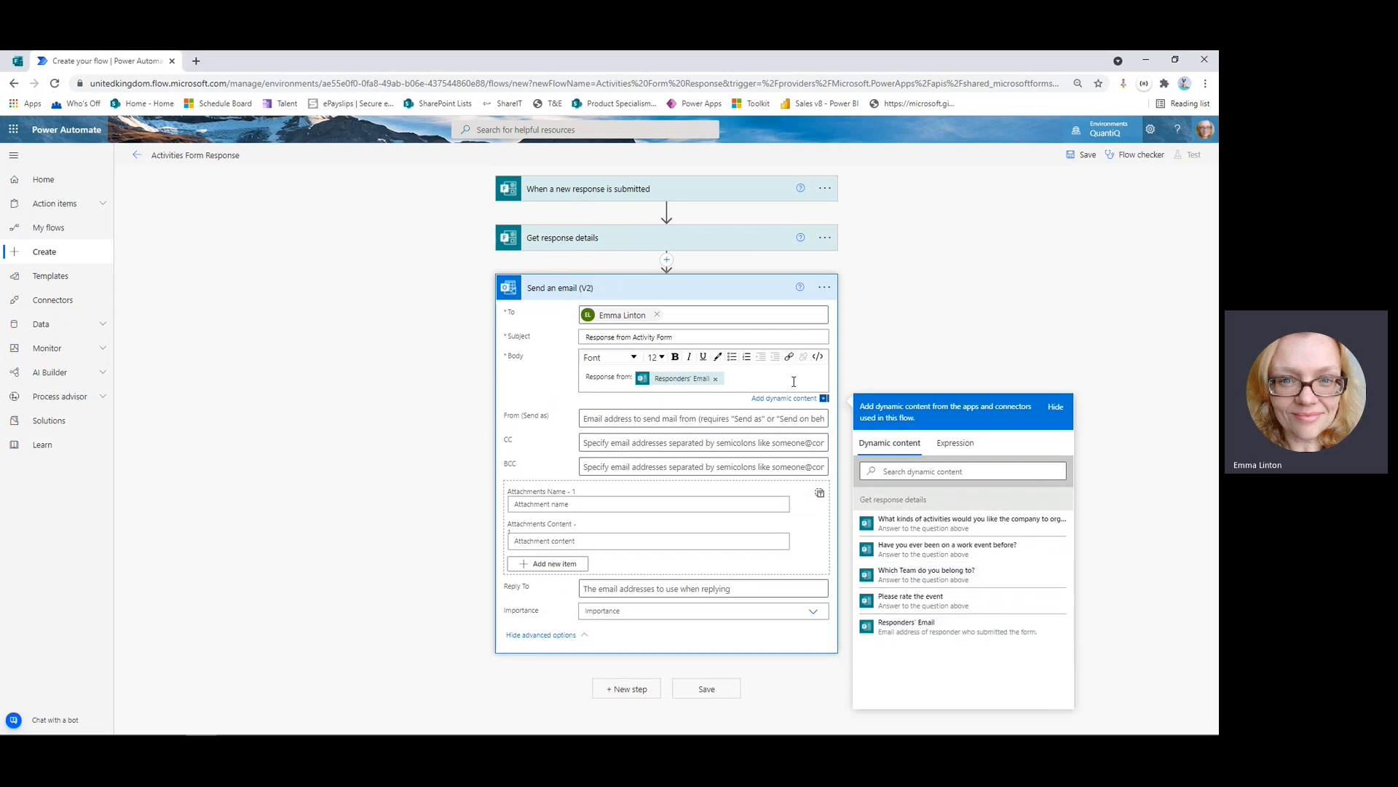
key("Return")
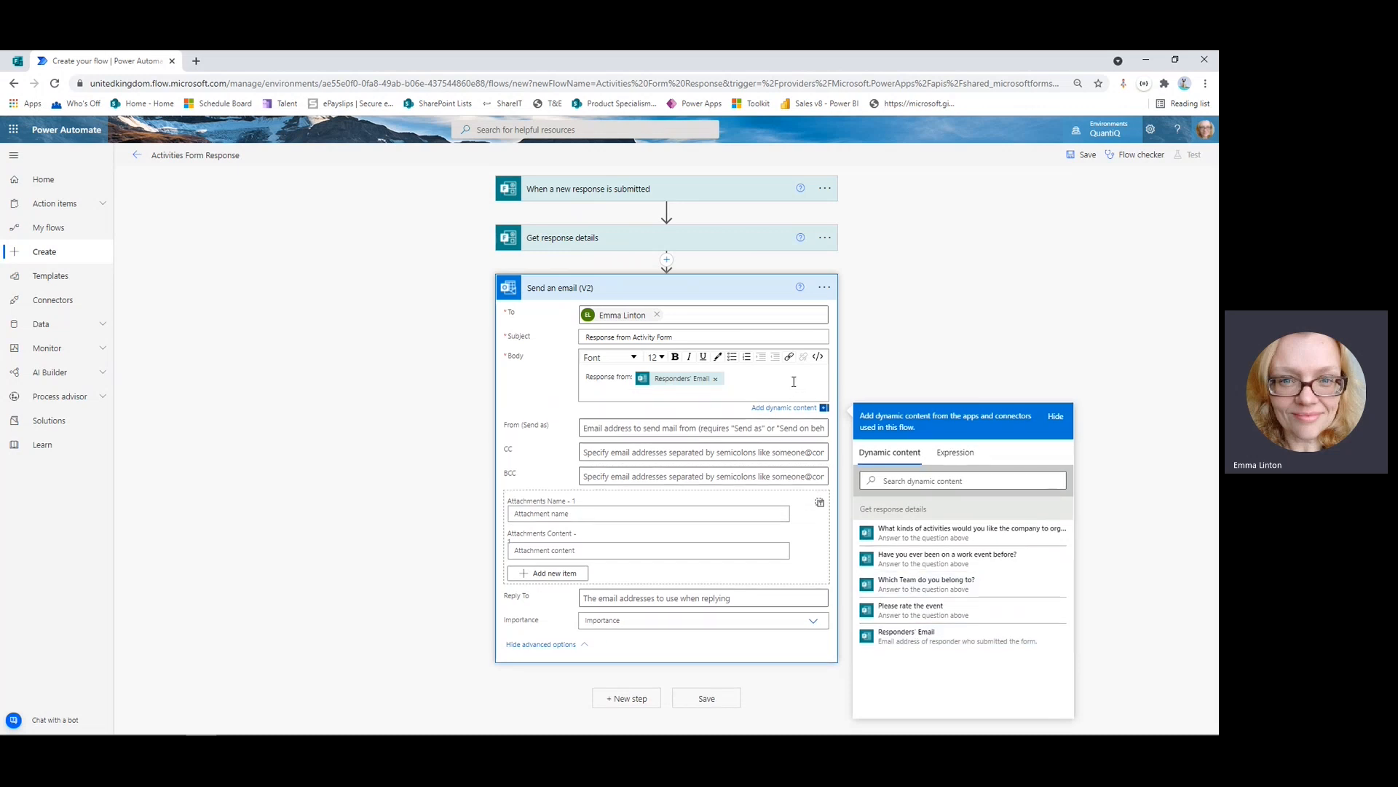
type("Team:")
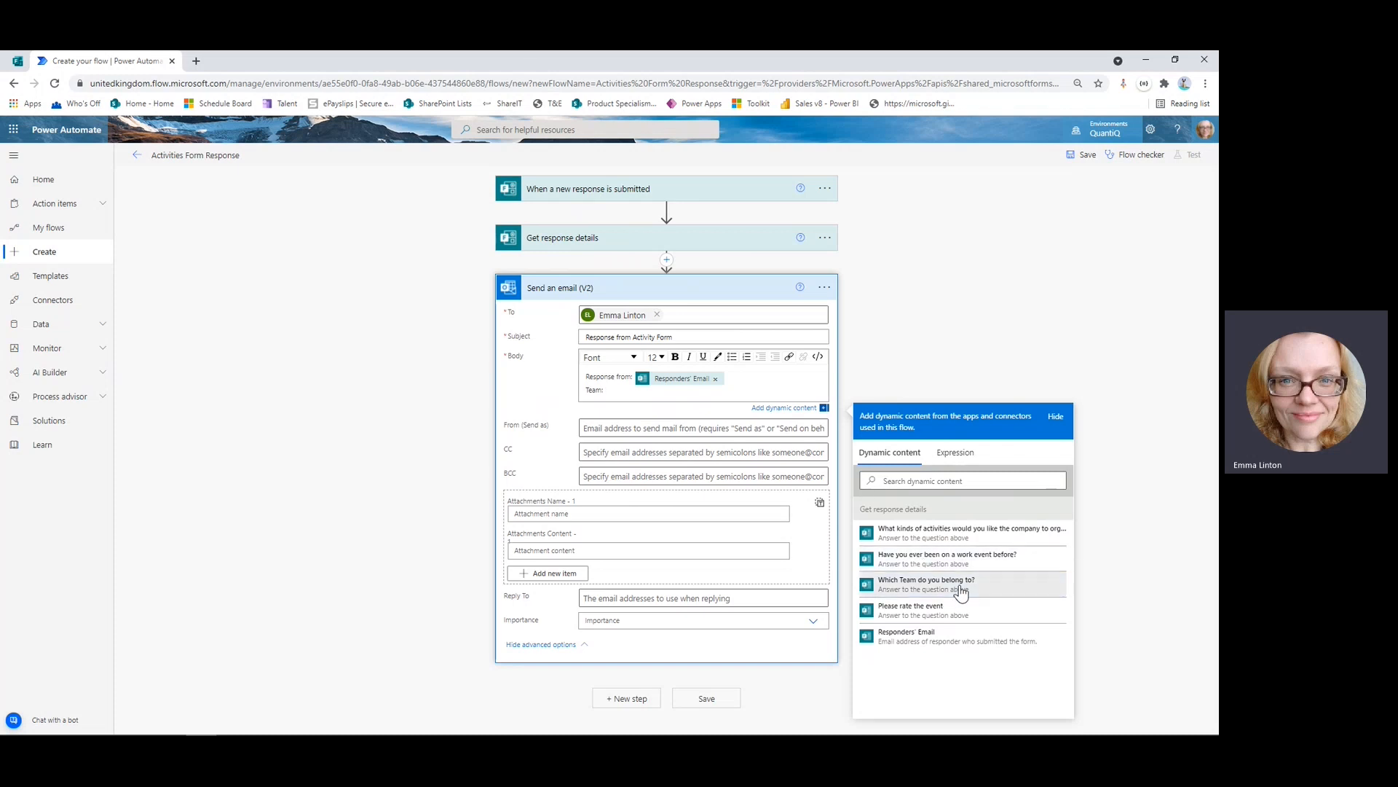
left_click(946, 587)
key("Return")
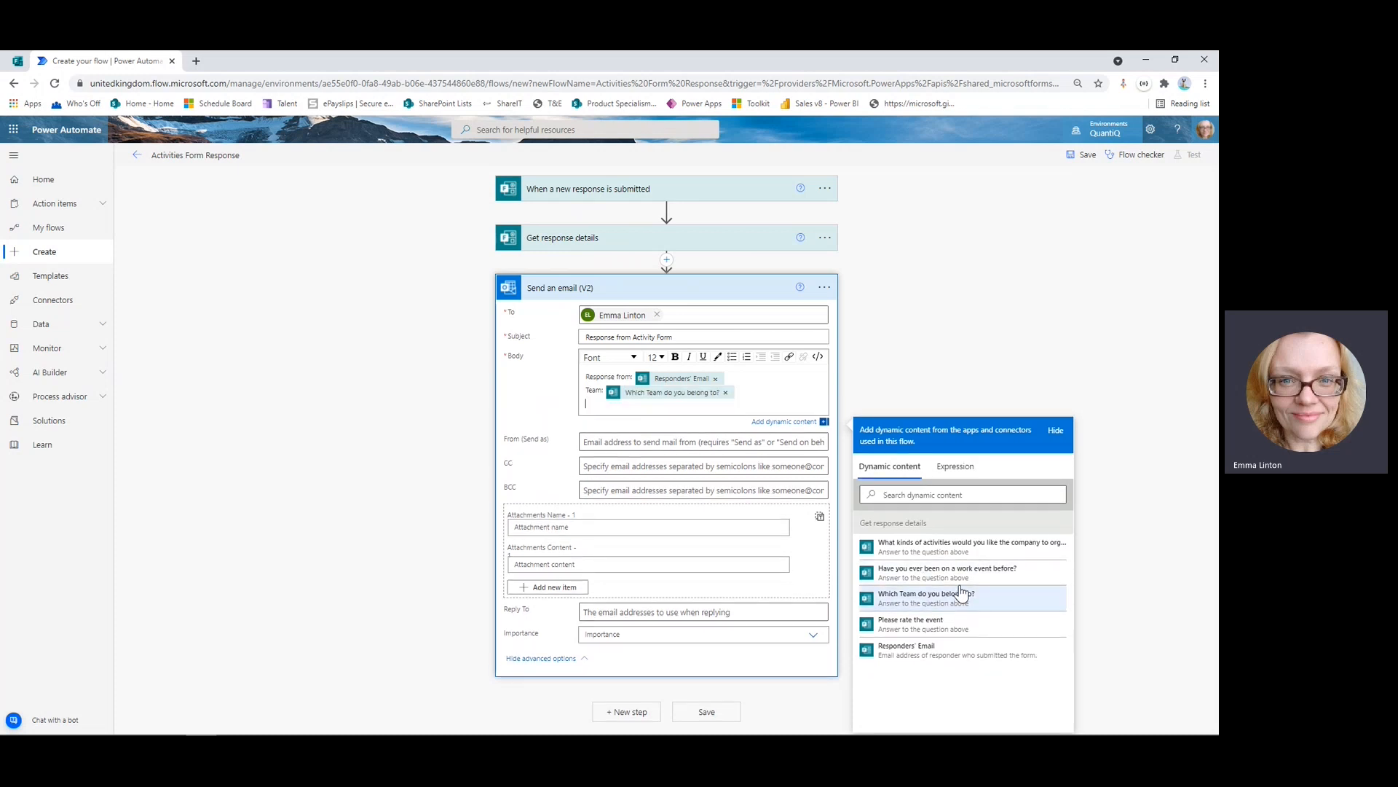
type("Interests:")
left_click(959, 553)
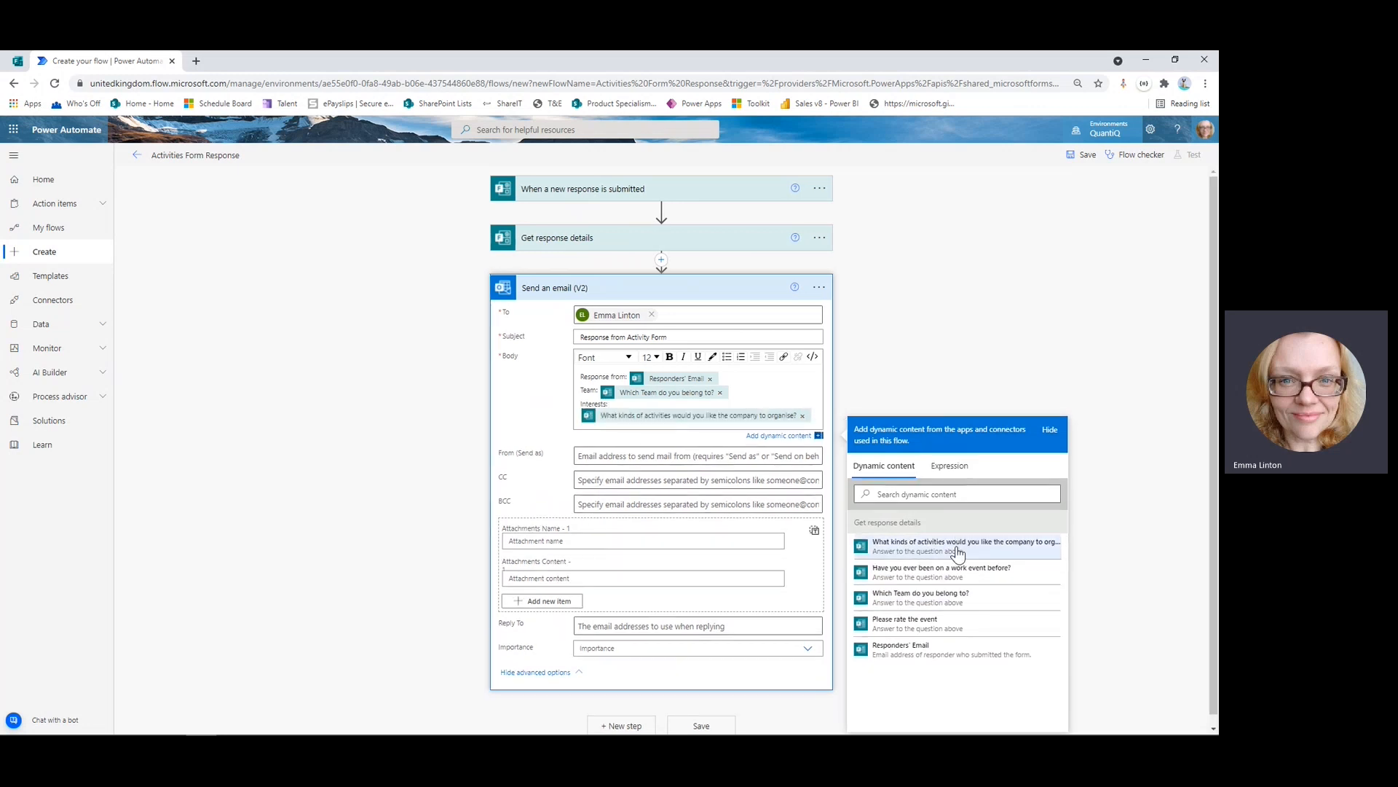
key("Return")
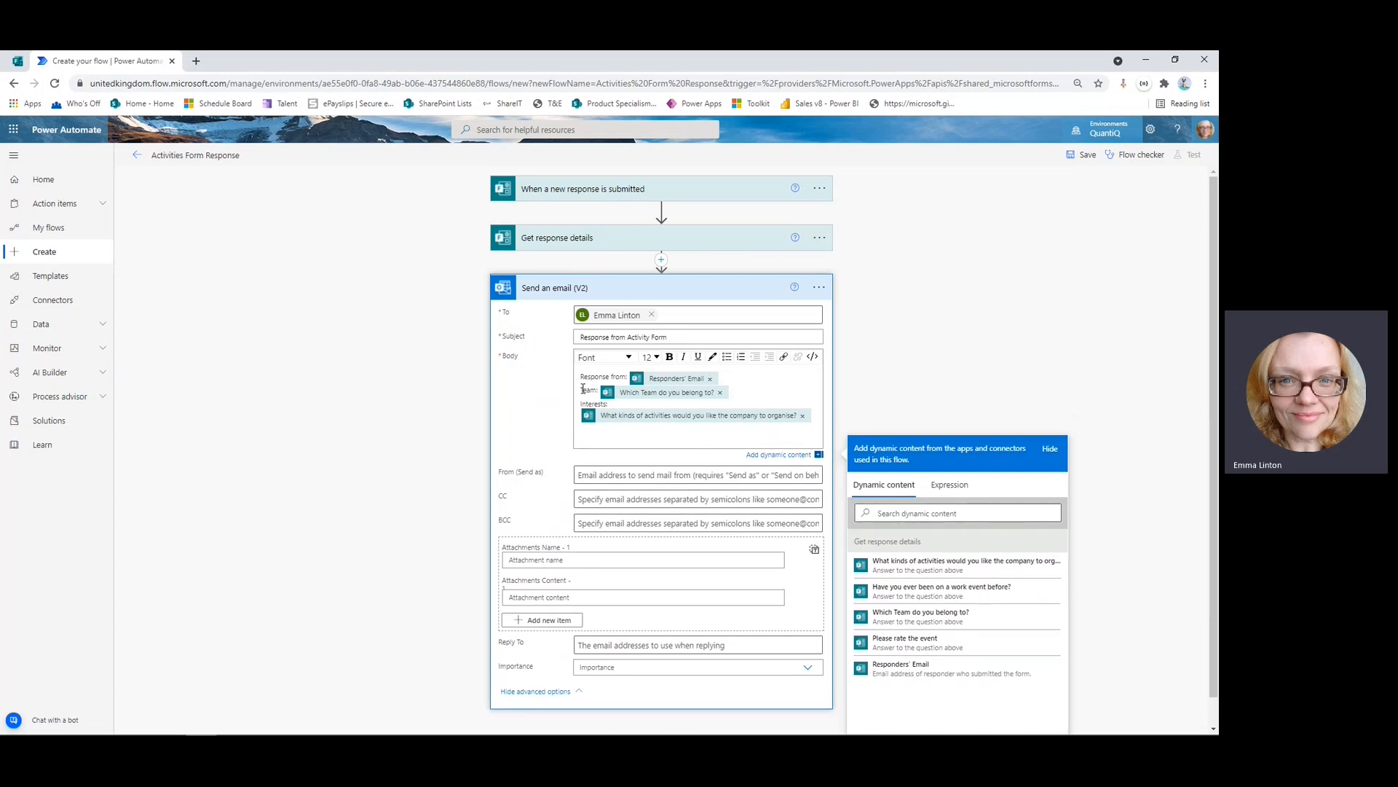
Make the 'Team' and 'Interests:' labels in the body bold.
left_click_drag(580, 389, 597, 389)
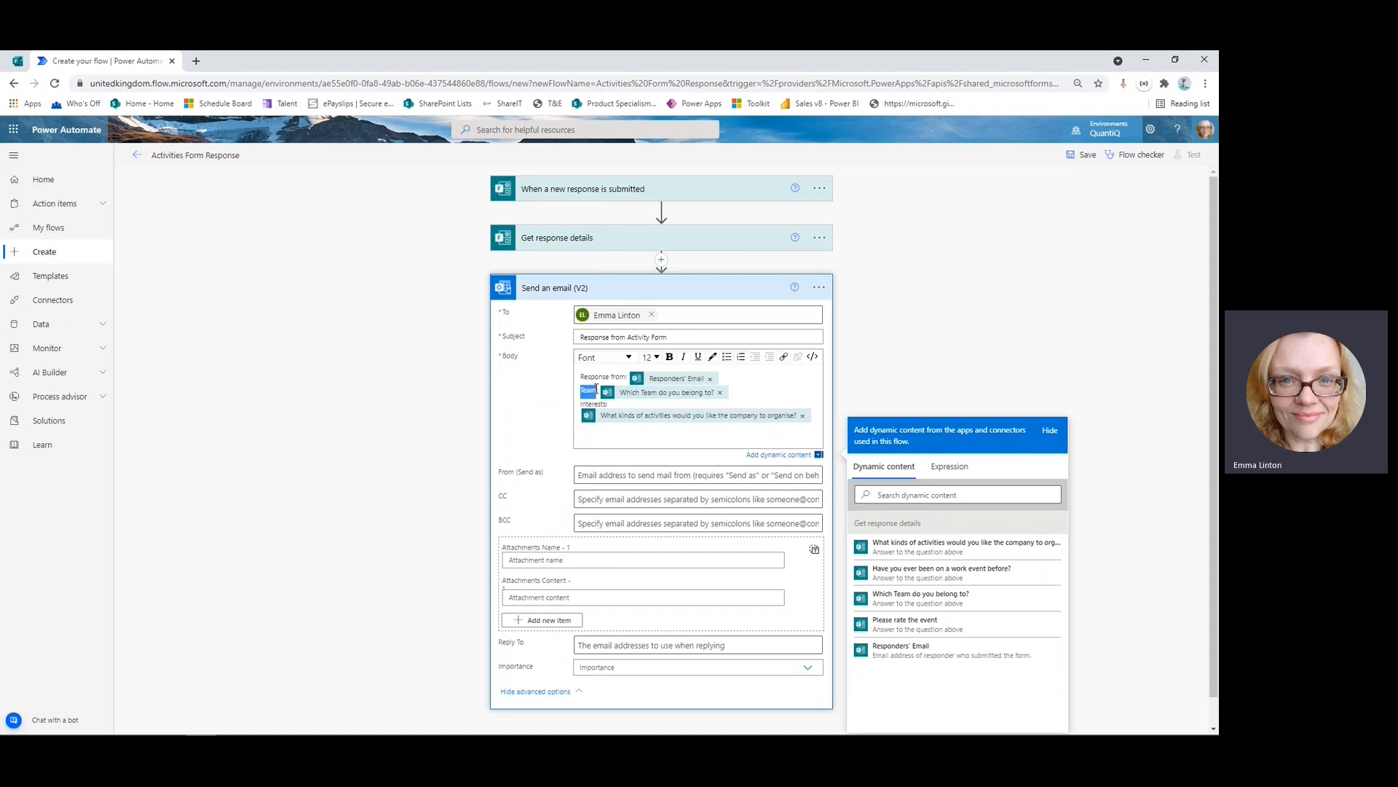
left_click(669, 357)
left_click_drag(581, 405, 614, 401)
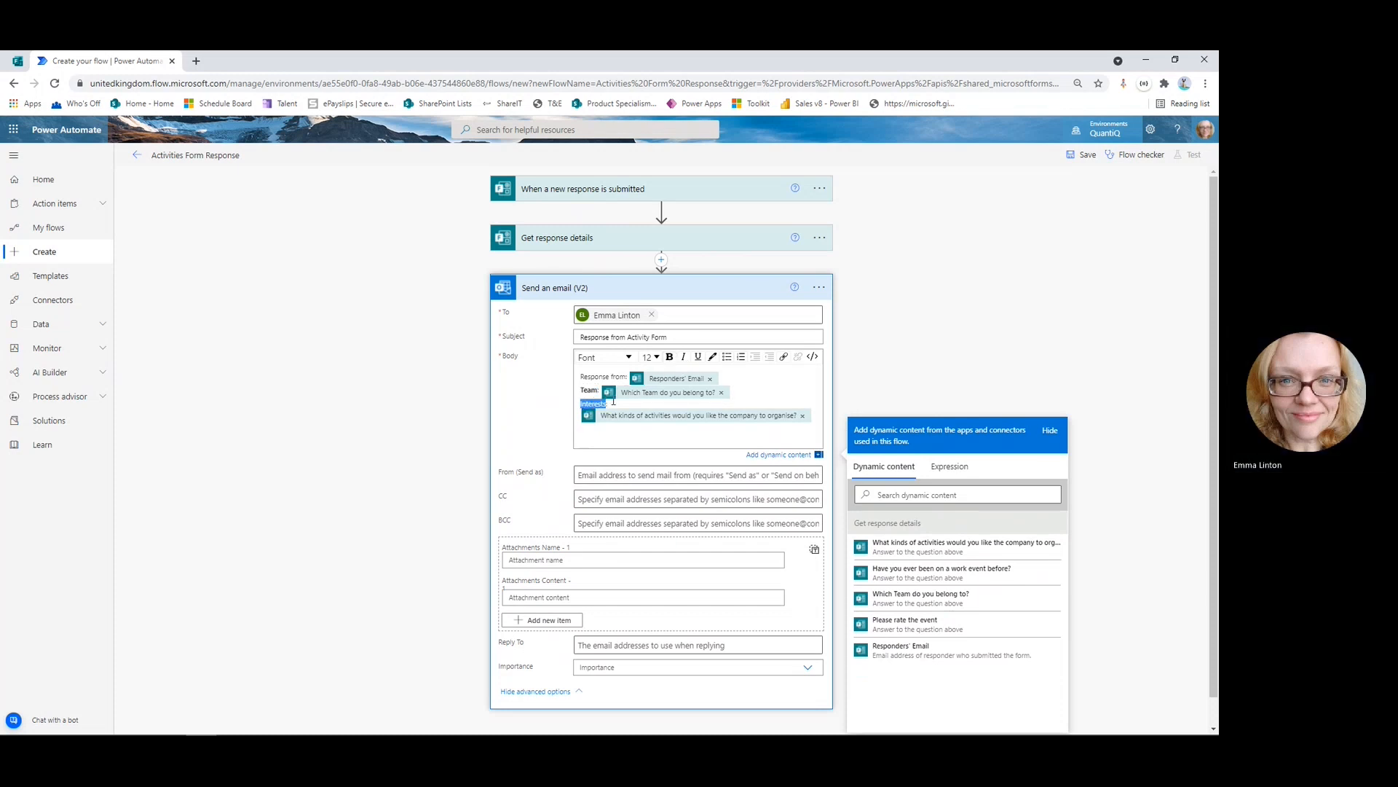
left_click(670, 357)
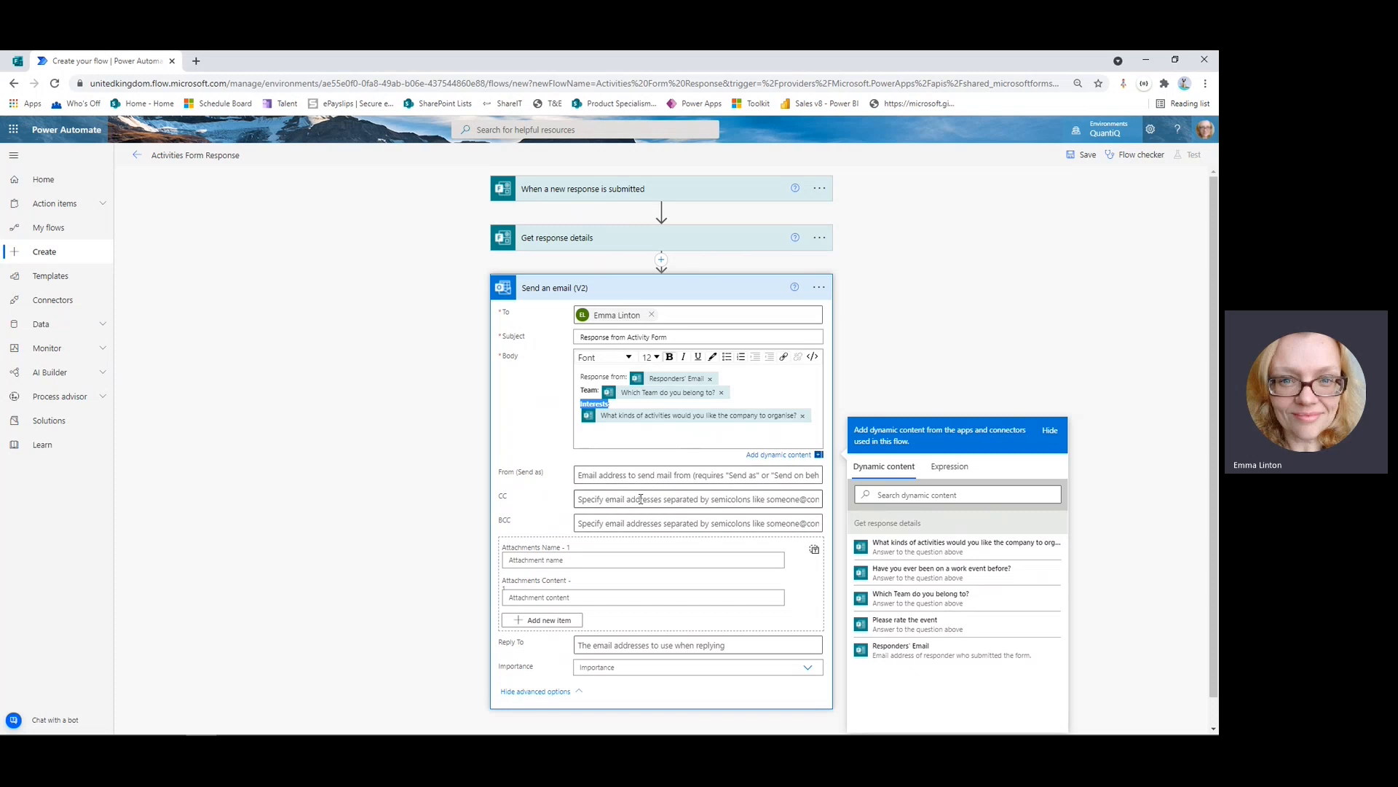
scroll(542, 509, "down", 1)
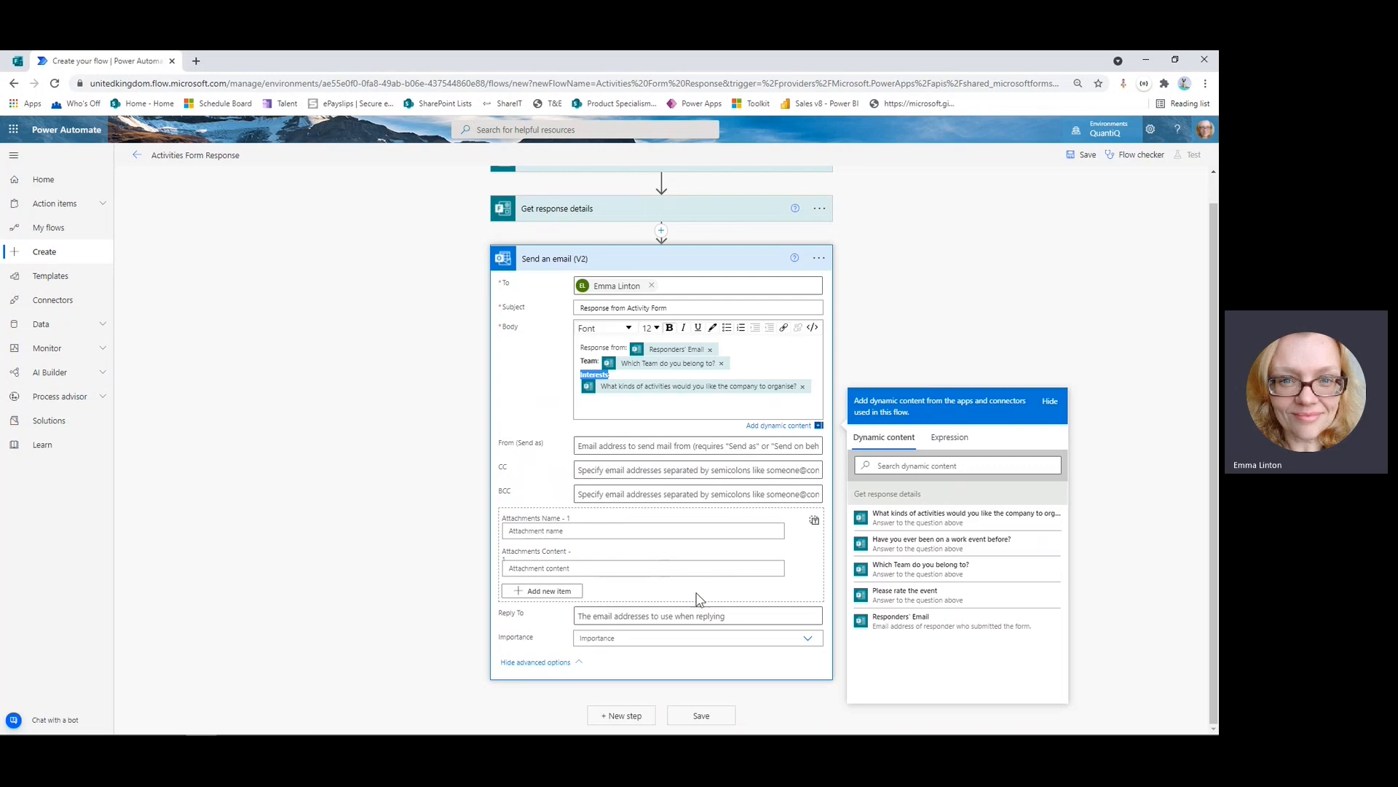
Set the email Importance to High and collapse the Send an email (V2) card.
left_click(808, 640)
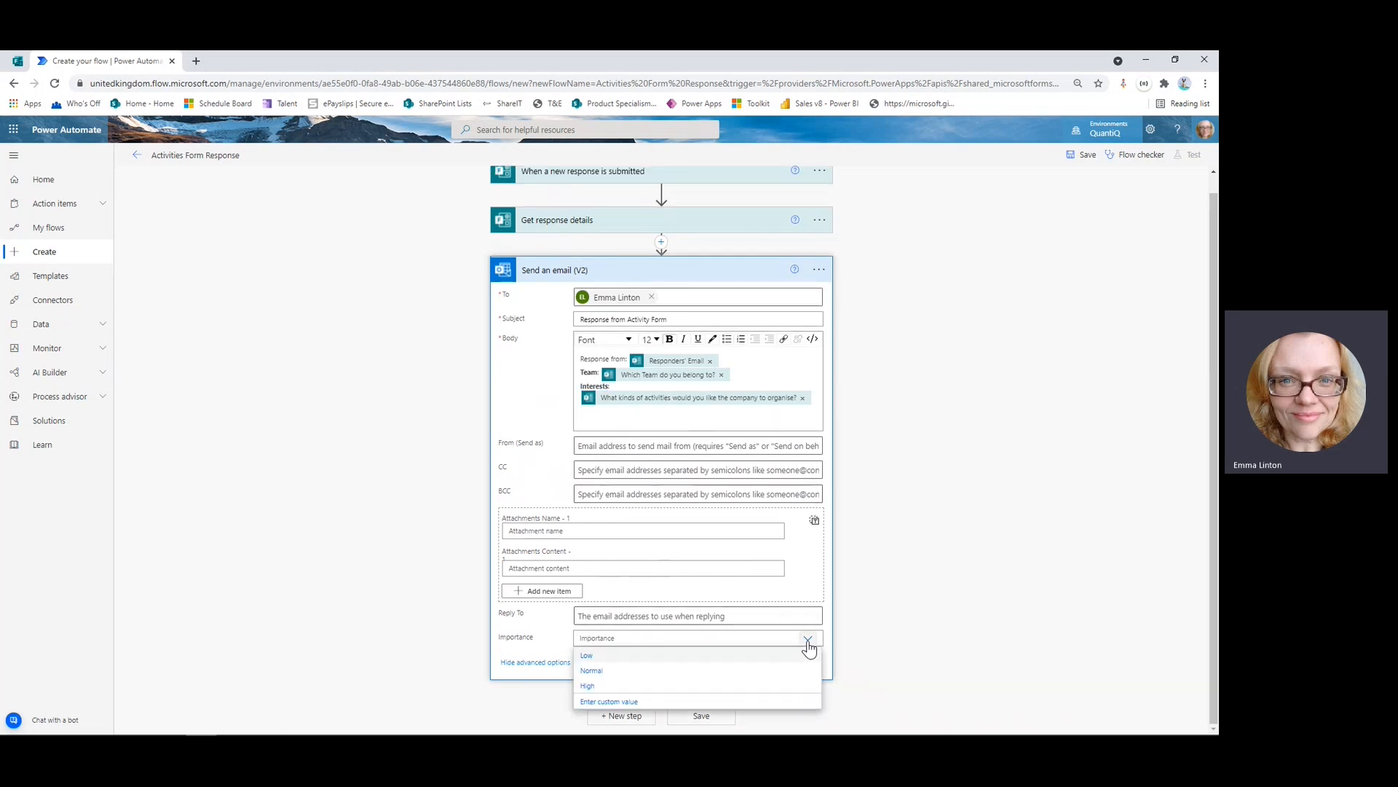
left_click(590, 686)
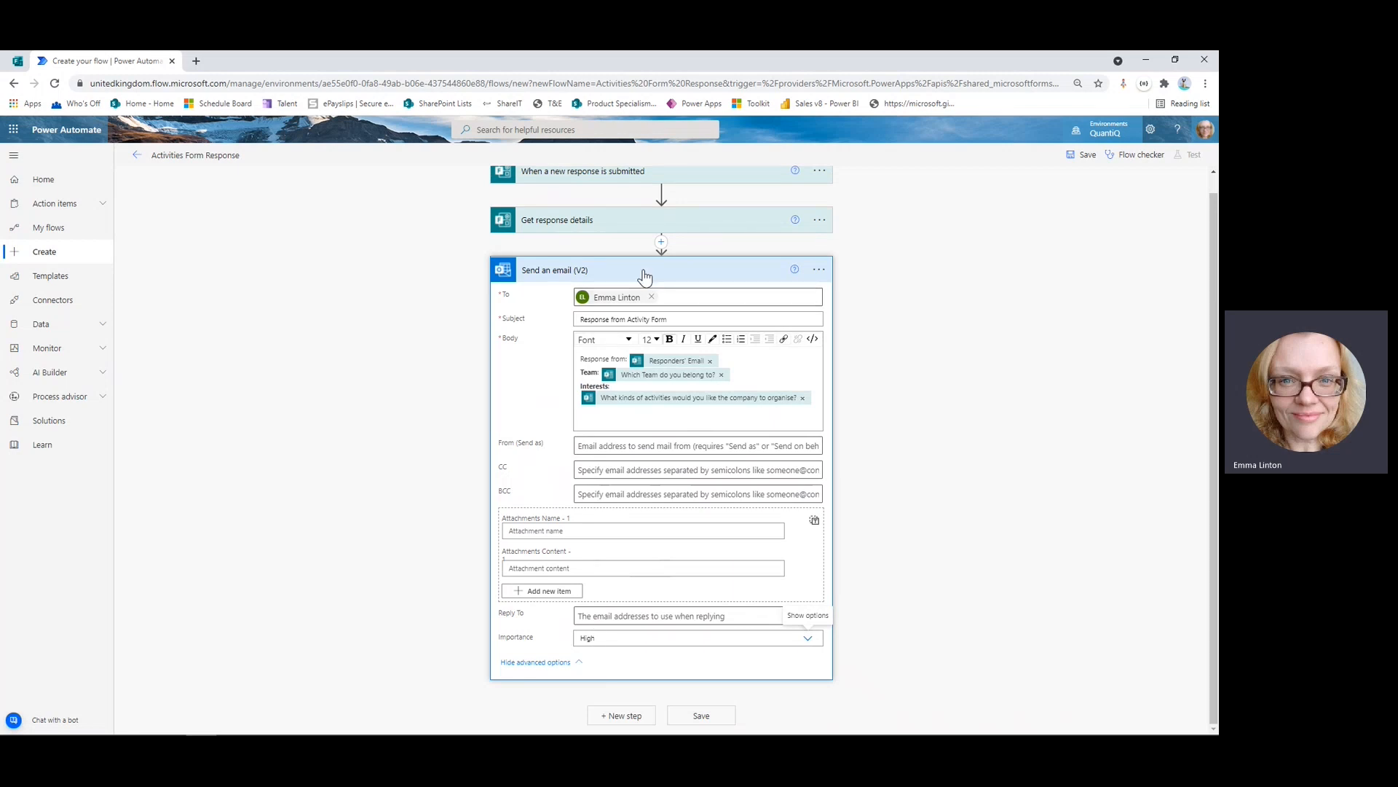
left_click(645, 273)
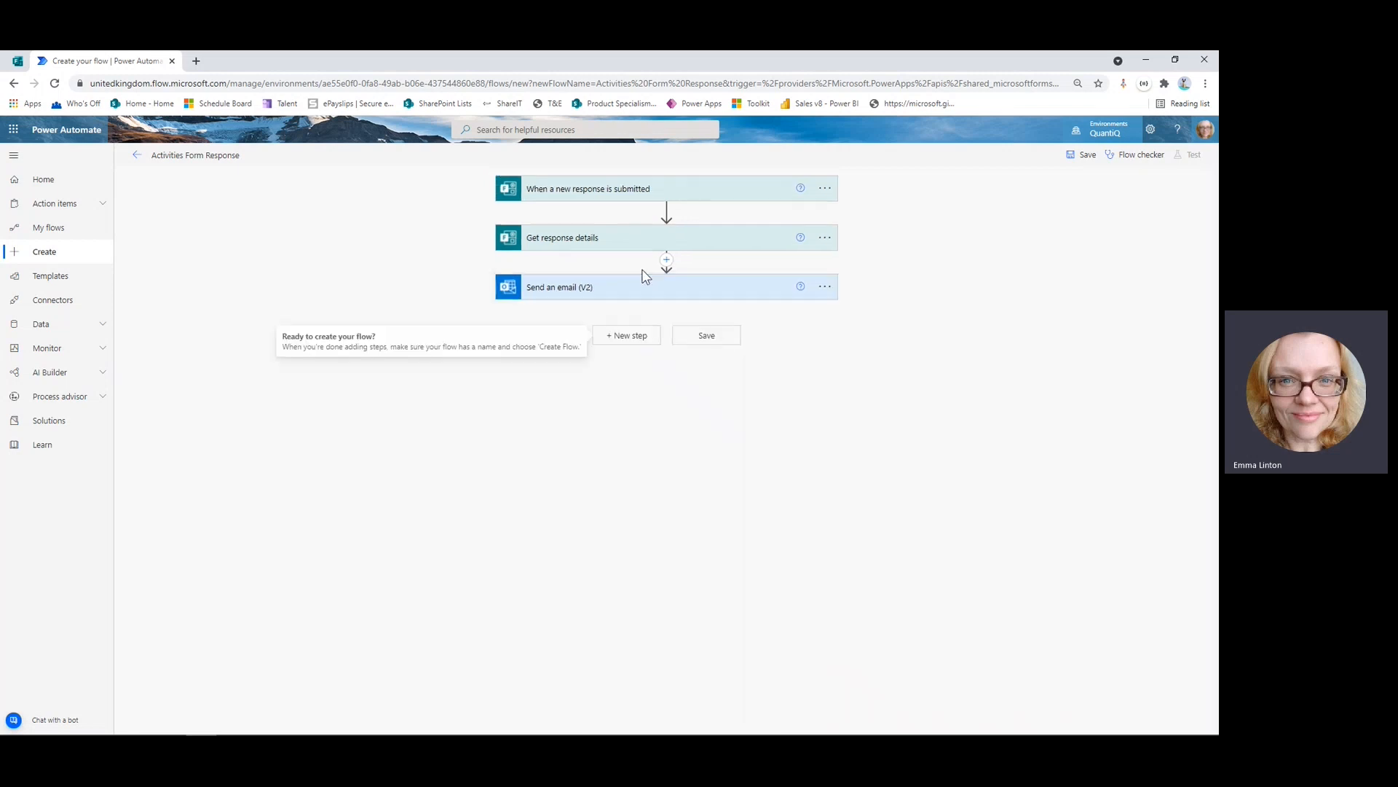
Add a Microsoft Teams 'Post message in a chat or channel' step after the email.
left_click(628, 338)
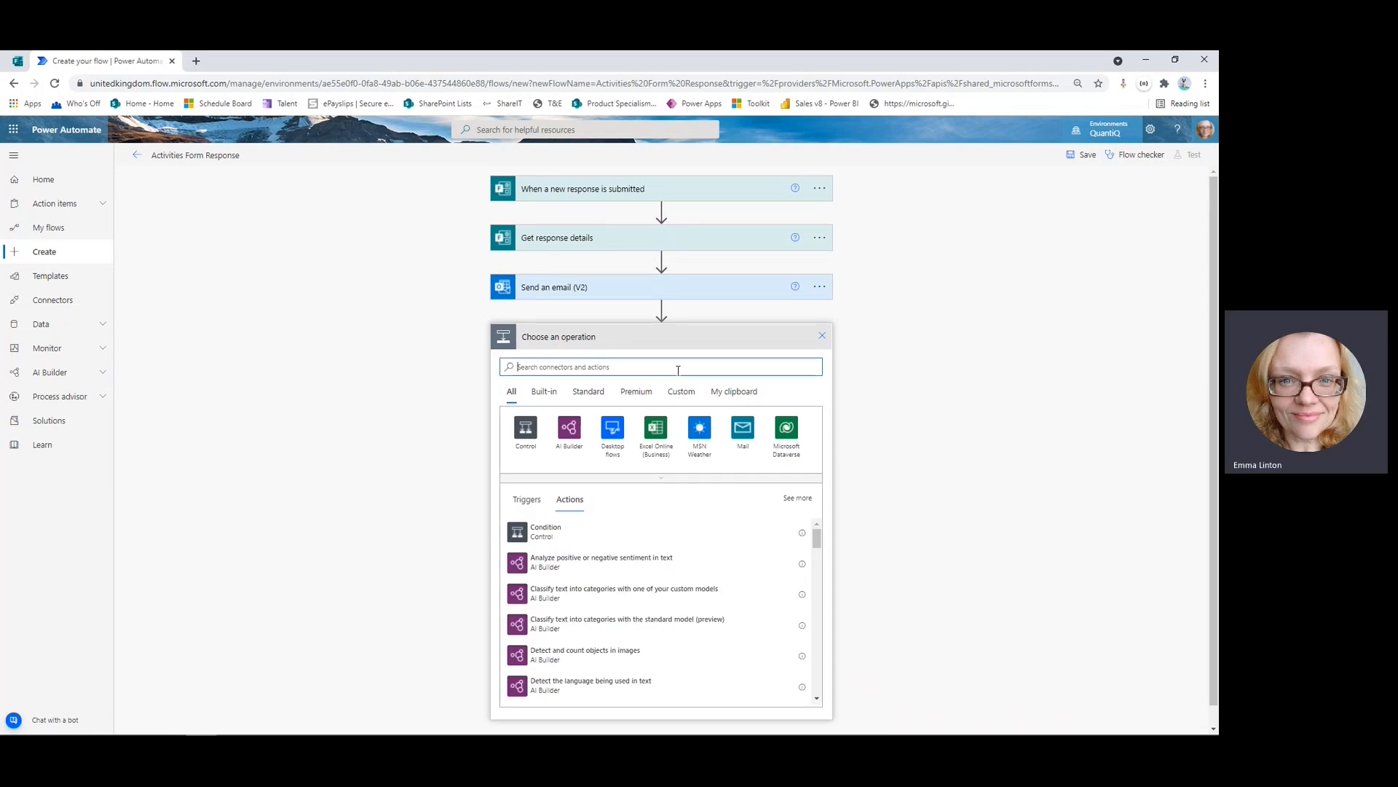
type("team")
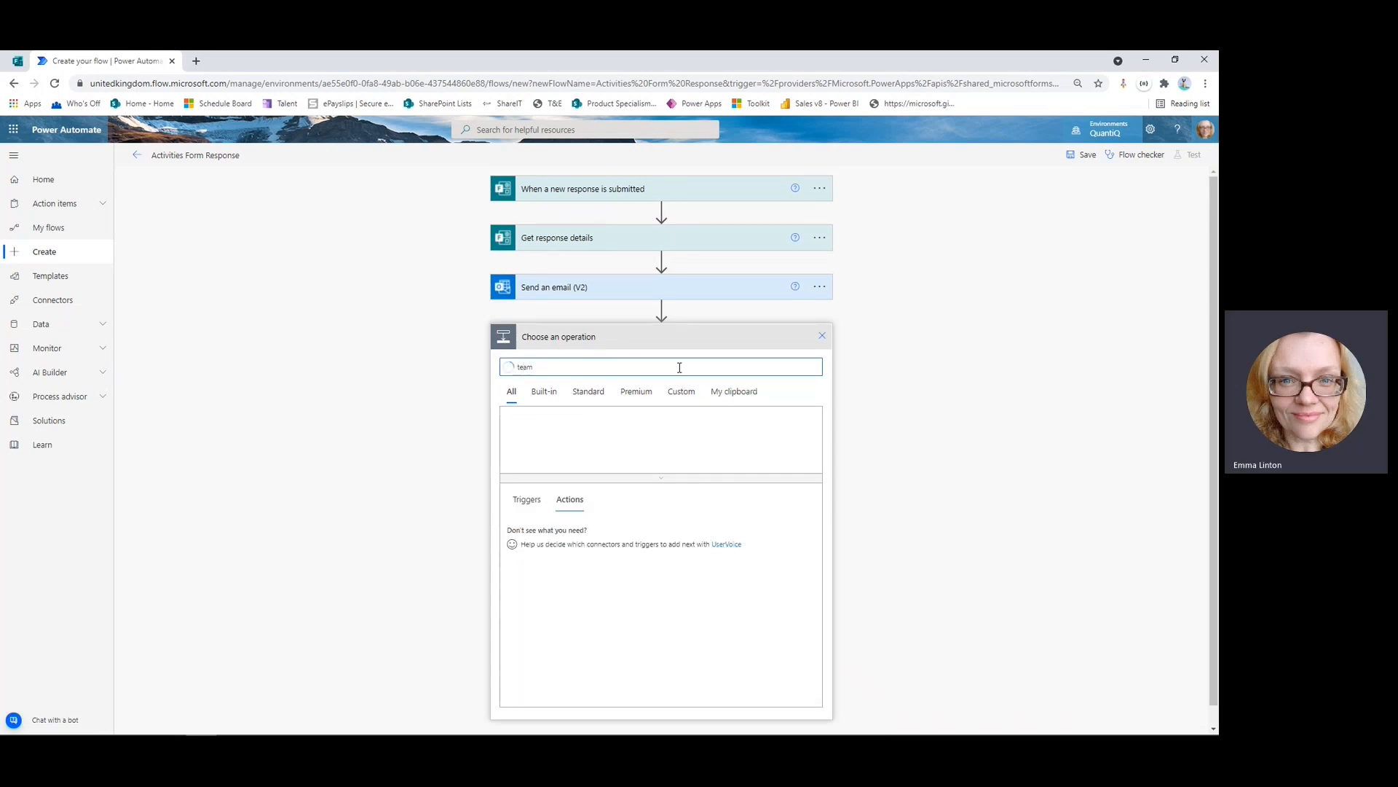
type("s")
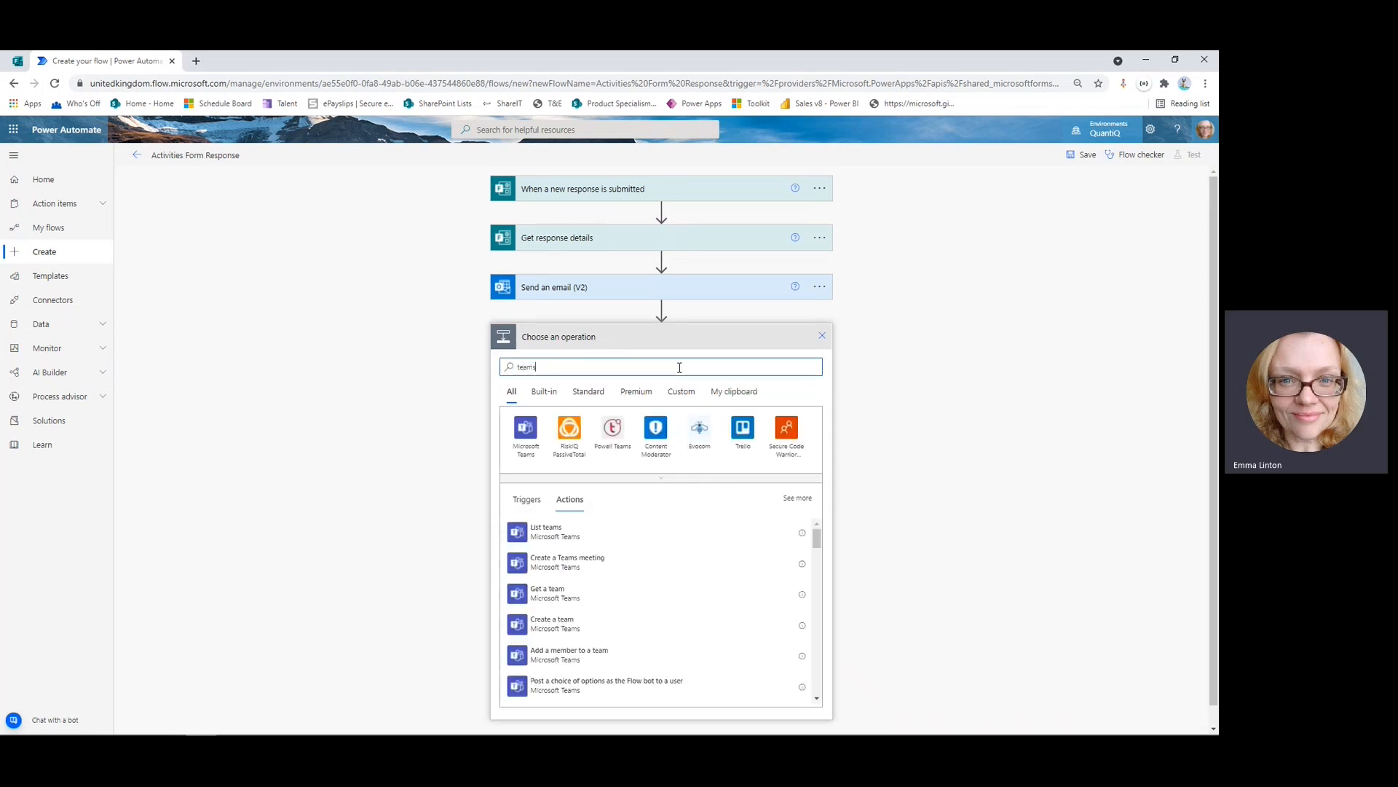
left_click(526, 431)
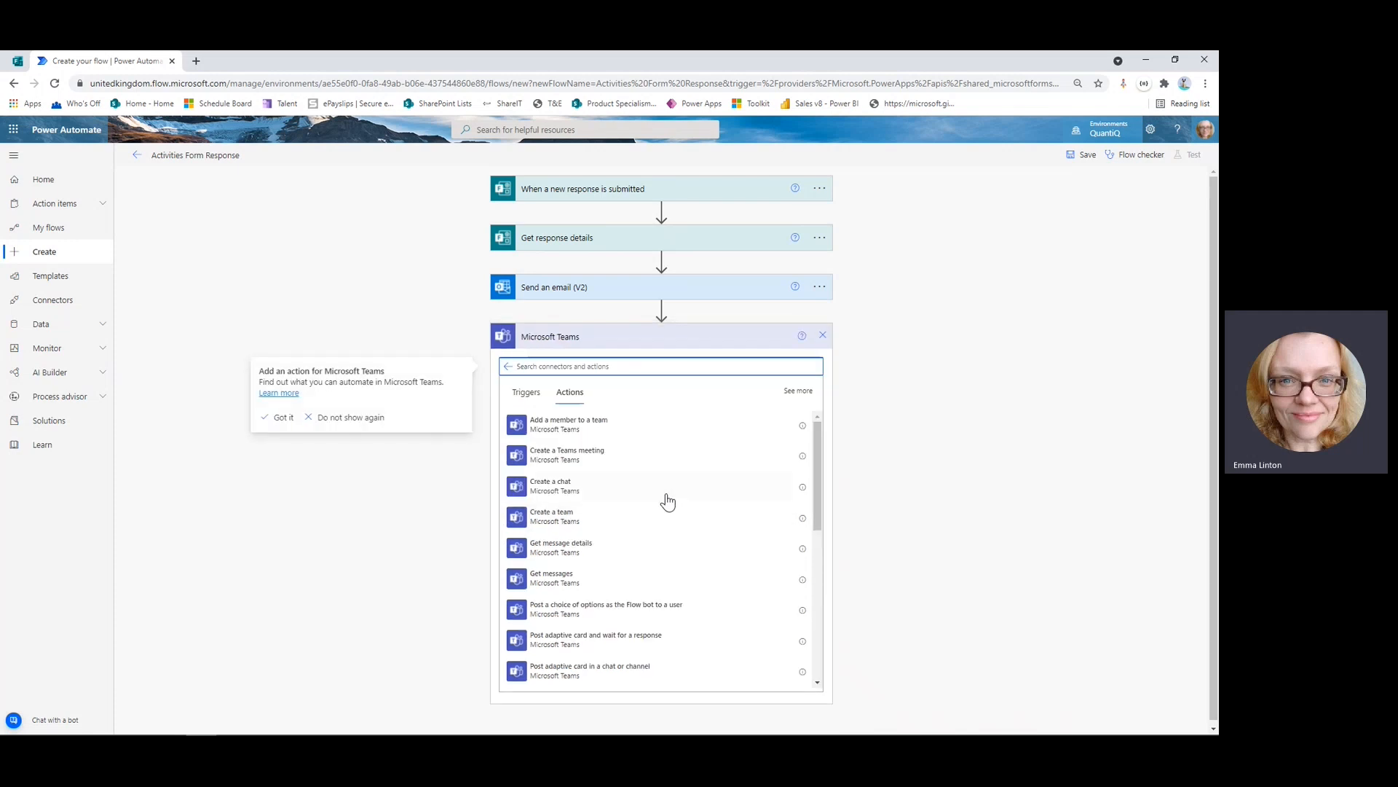
scroll(703, 559, "down", 1)
scroll(704, 559, "down", 3)
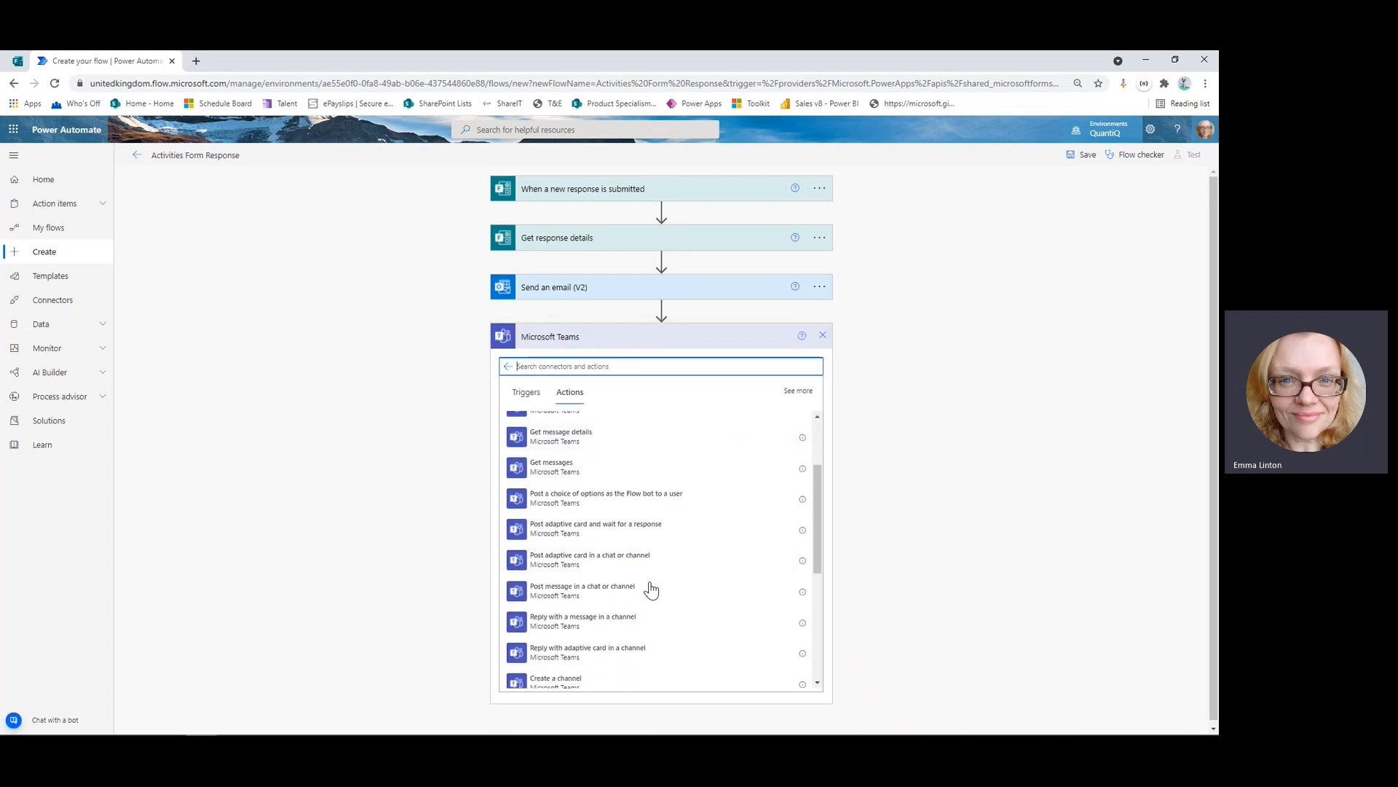
left_click(630, 594)
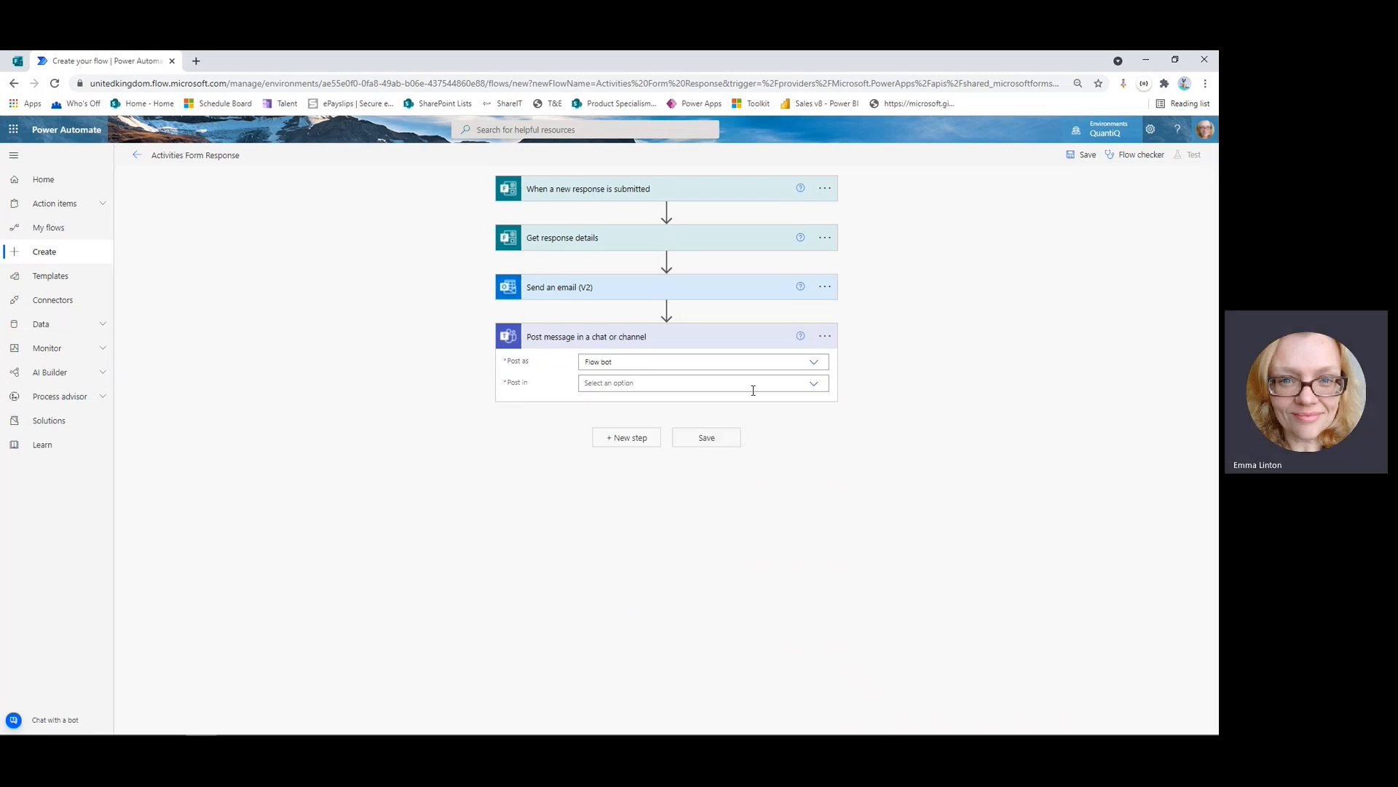
Post via Flow bot to the recipient: 'You had a response to the Activities Form from' plus Responders' Email.
left_click(814, 388)
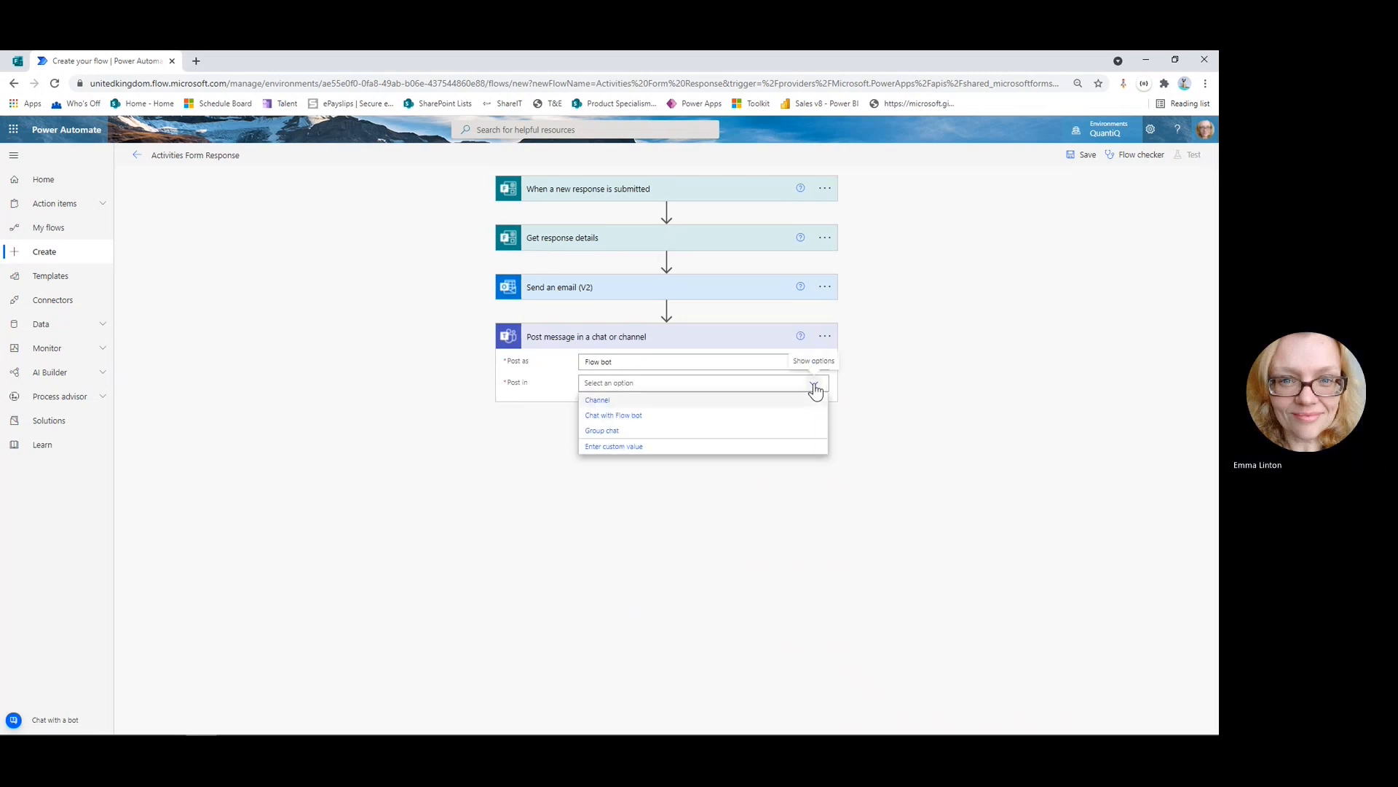
left_click(637, 415)
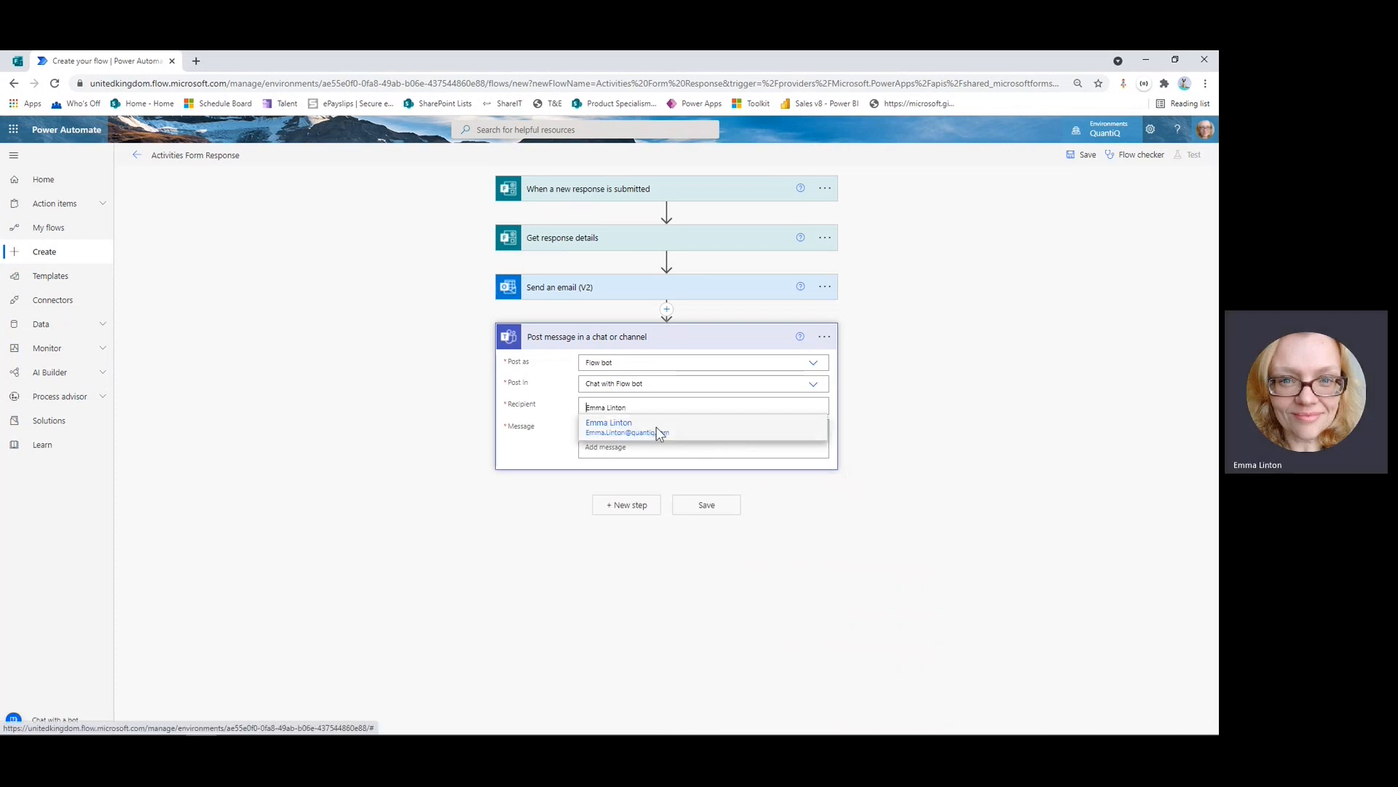
left_click(659, 433)
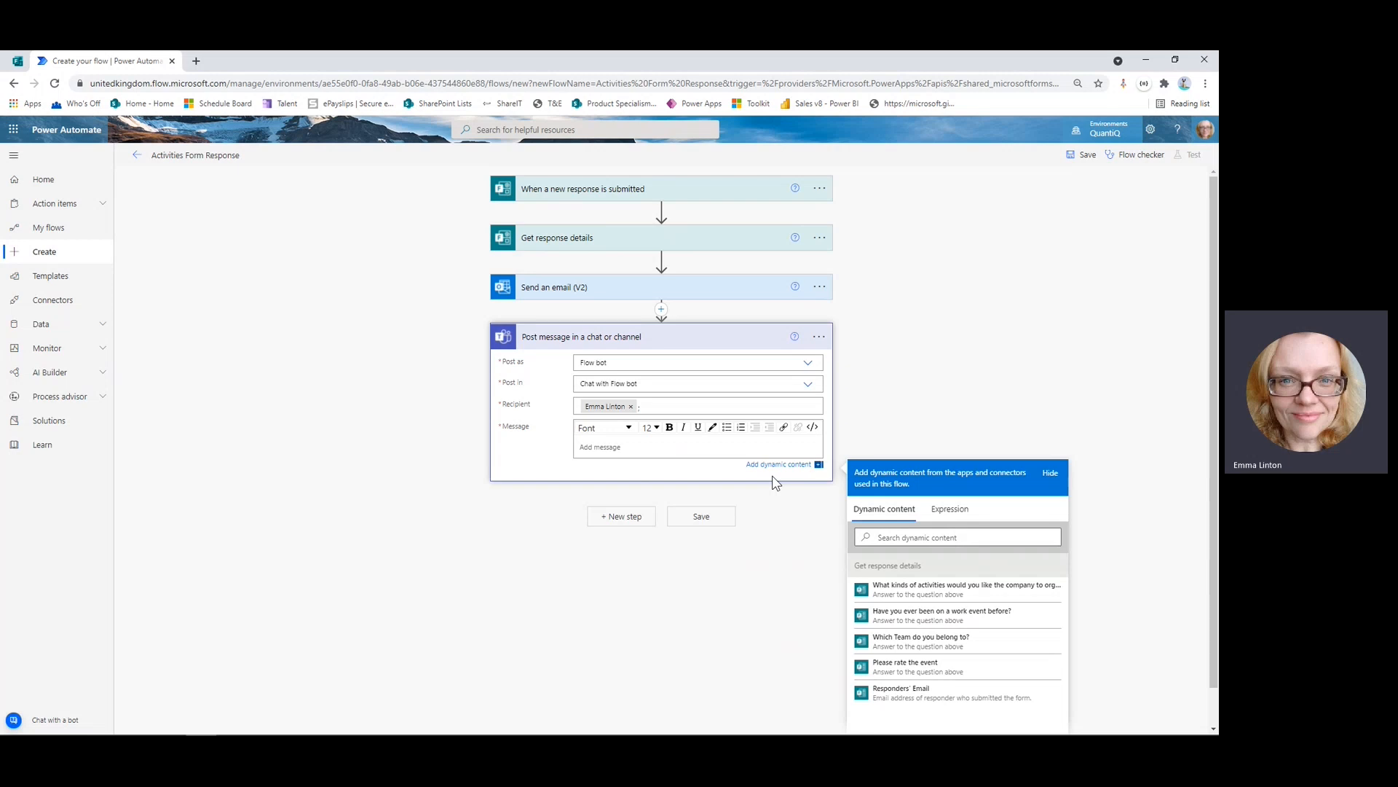
type("You had a respon")
key("BackSpace")
key("BackSpace")
key("BackSpace")
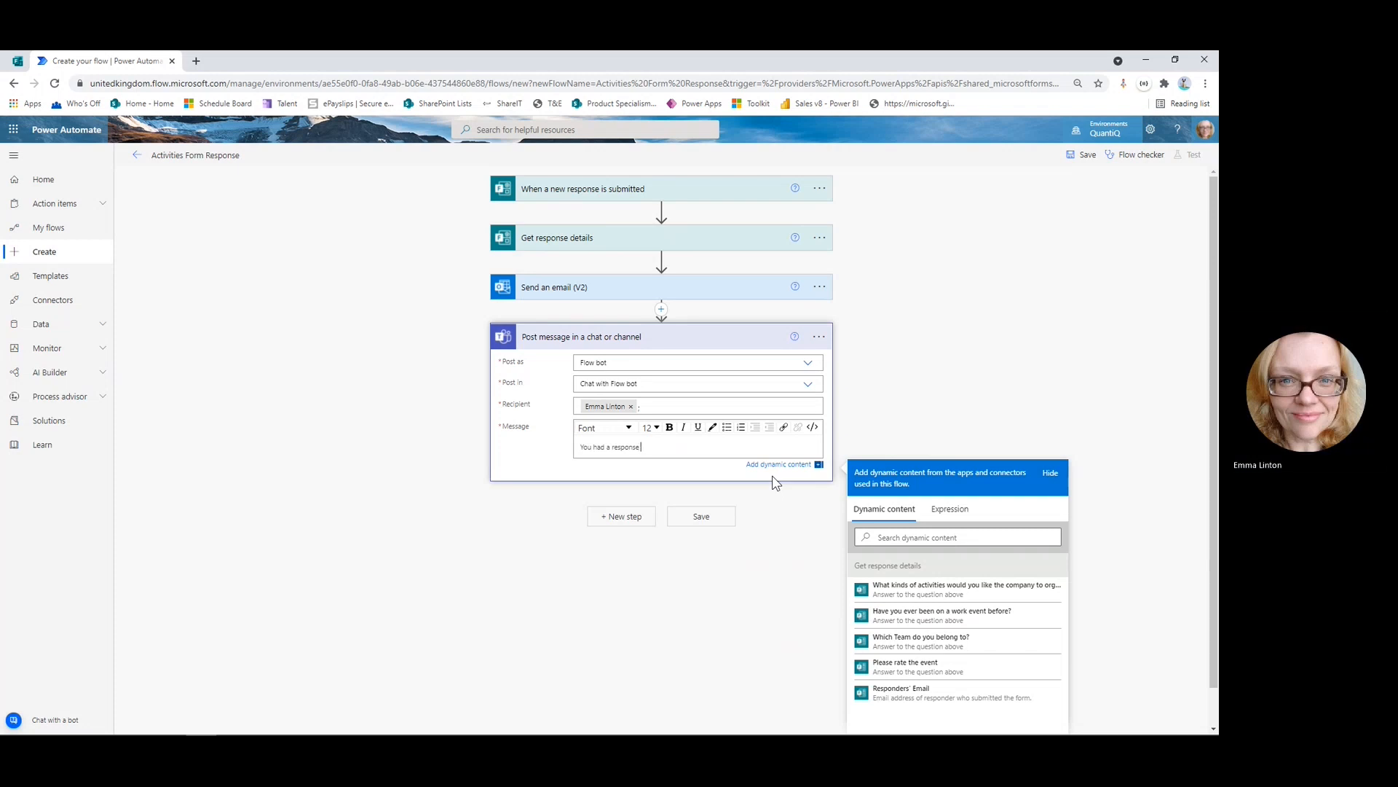
type("se to the Activities Form from")
left_click(983, 693)
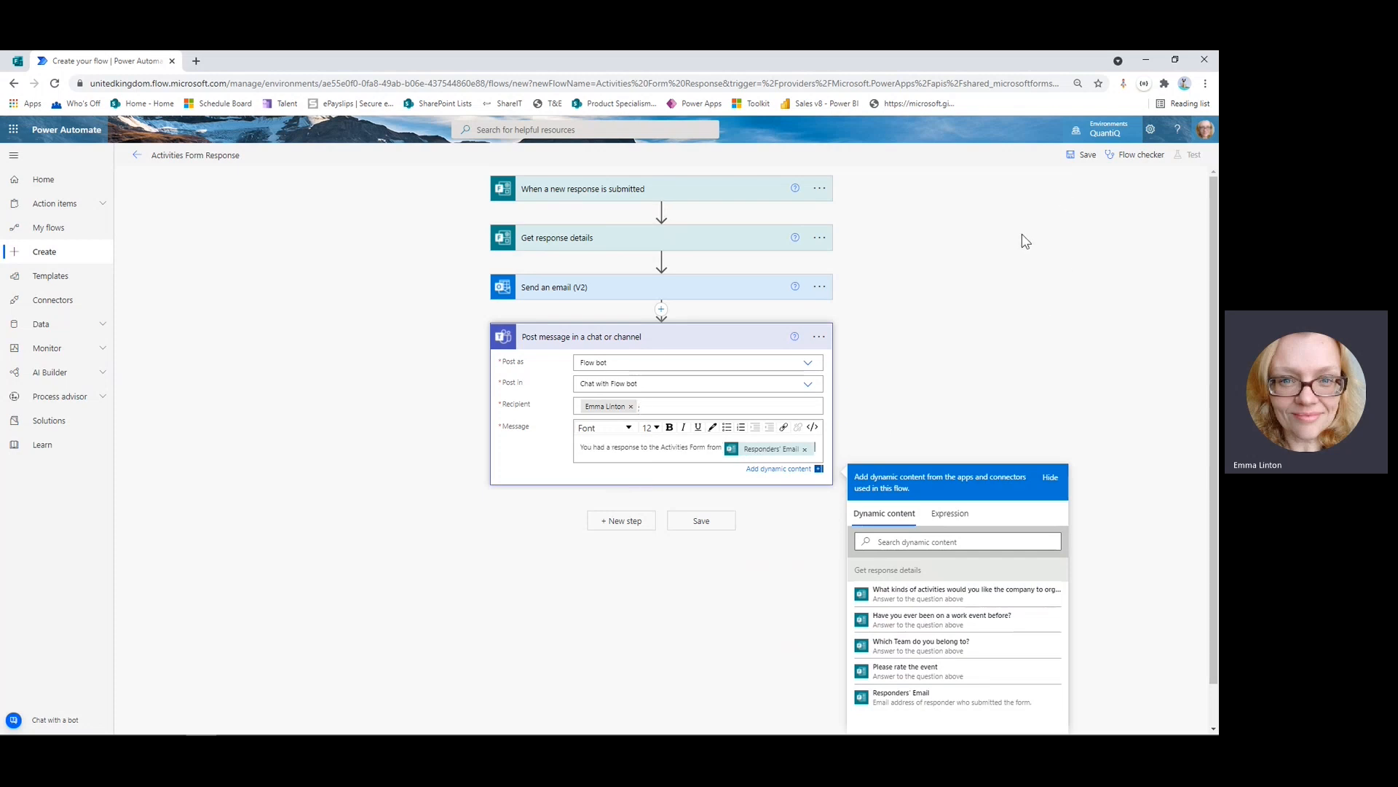
left_click(968, 270)
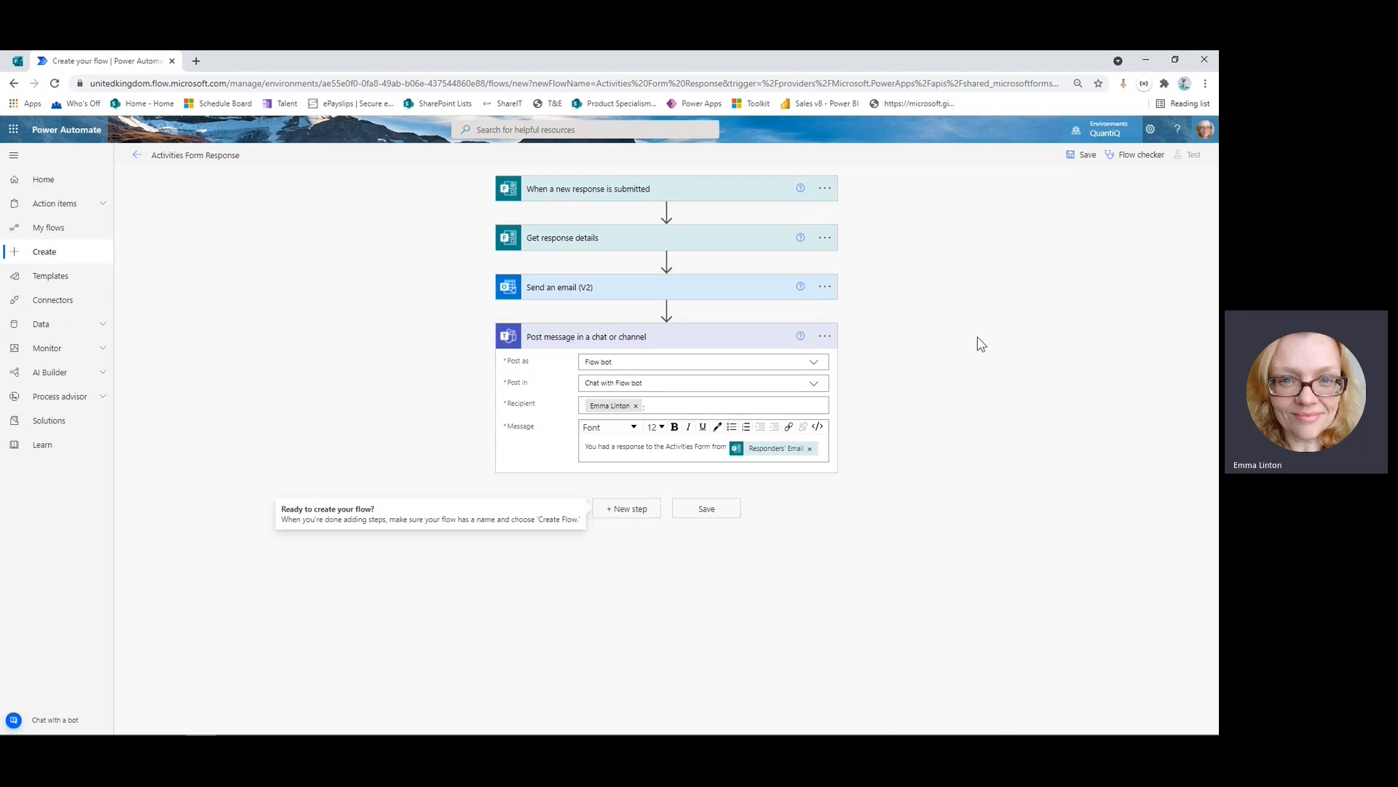
Save the flow, confirm Flow checker shows 0 errors and 0 warnings, and return to its details page.
left_click(1083, 154)
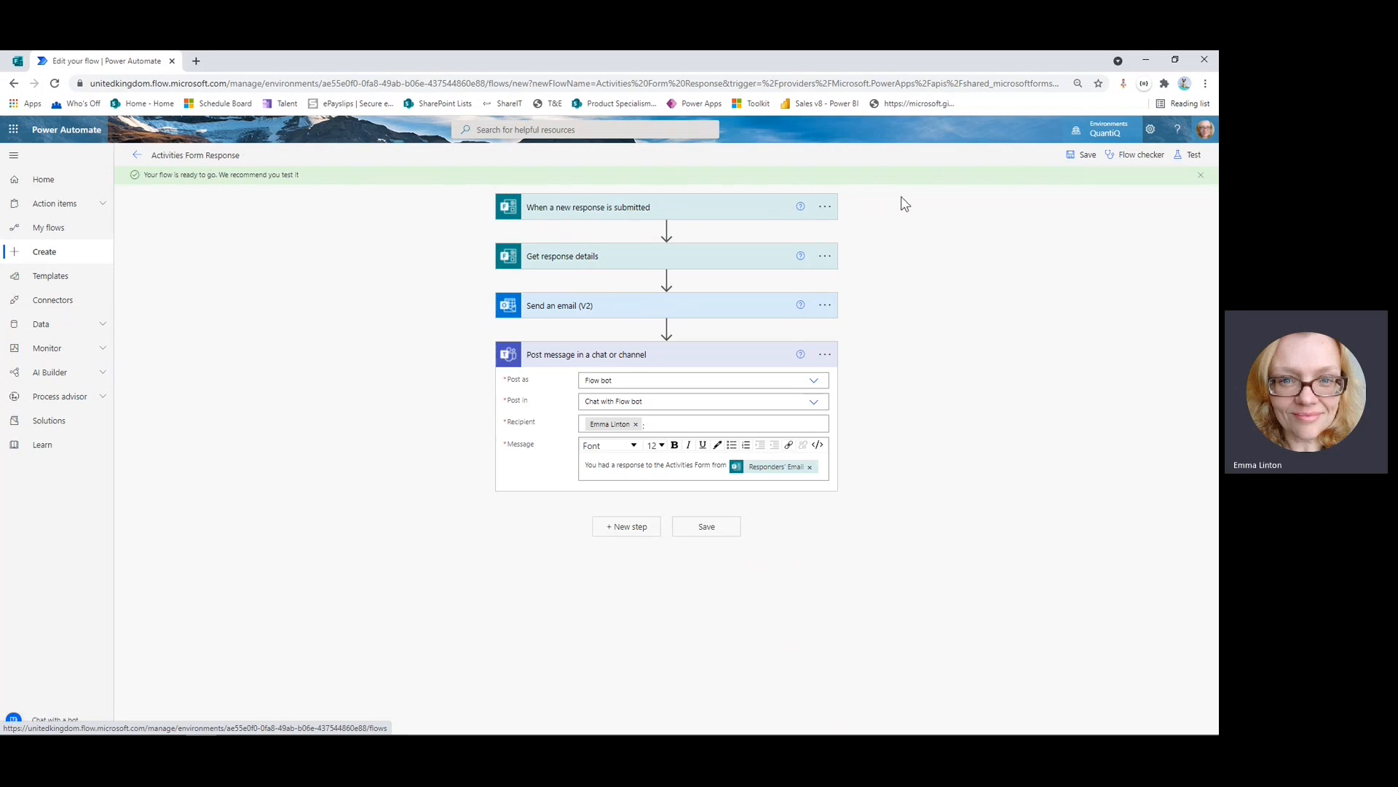
left_click(1140, 164)
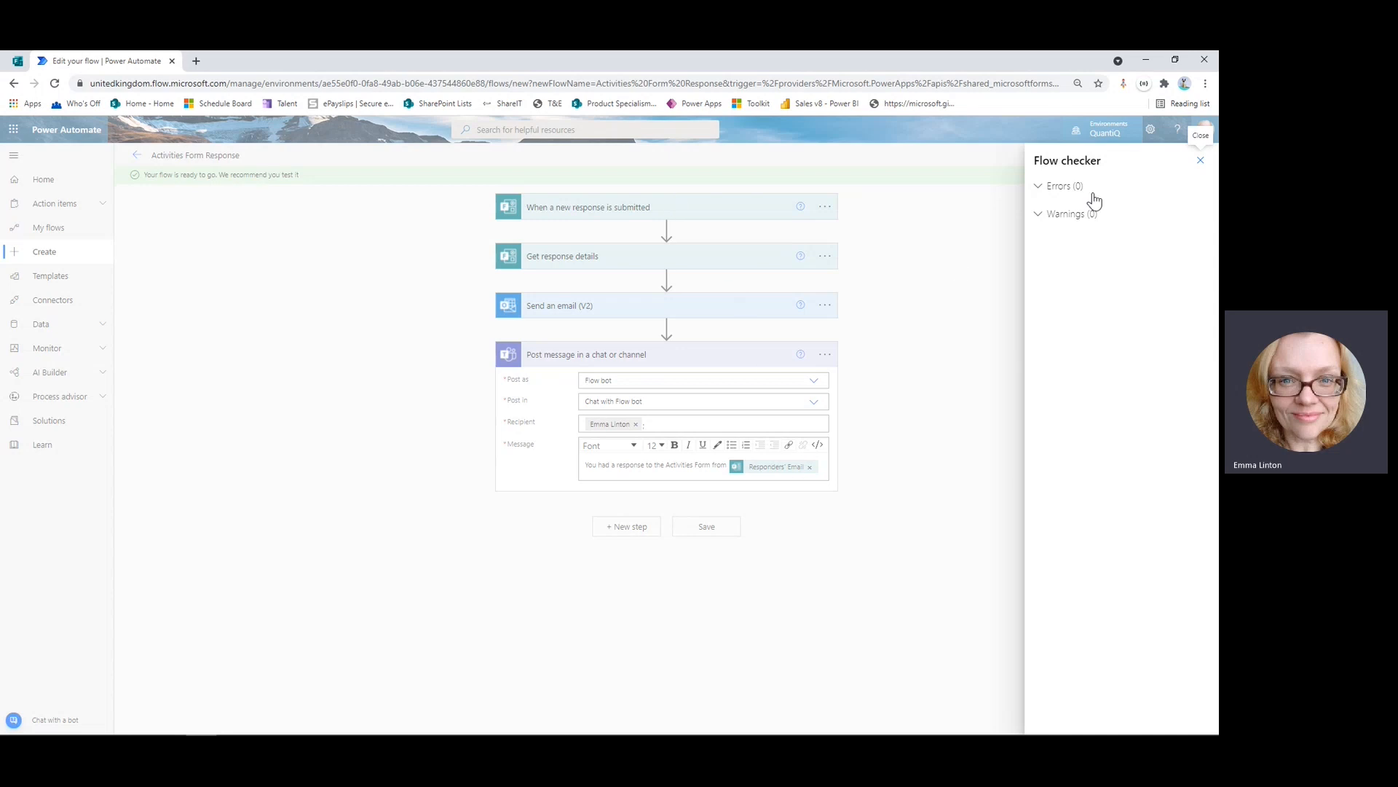
left_click(1201, 160)
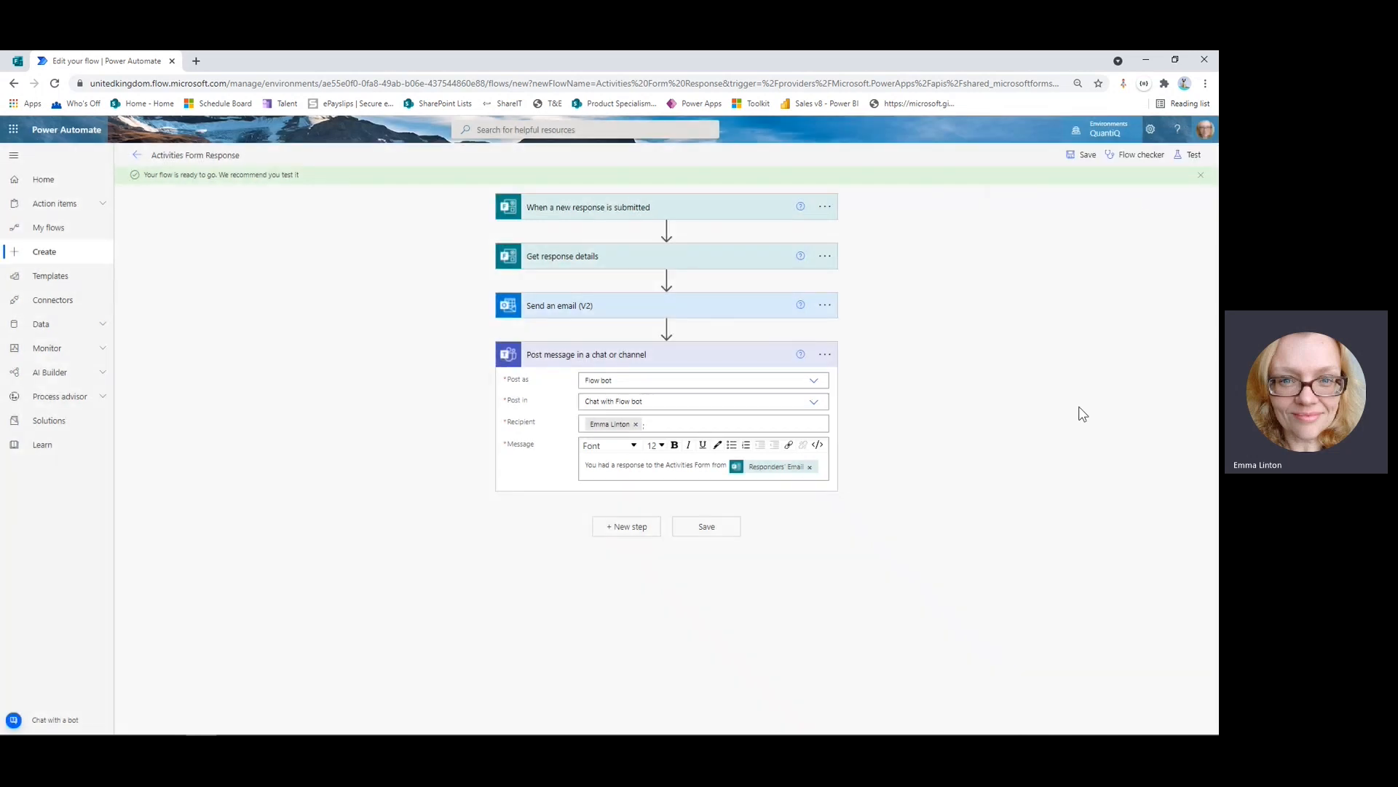
left_click(136, 160)
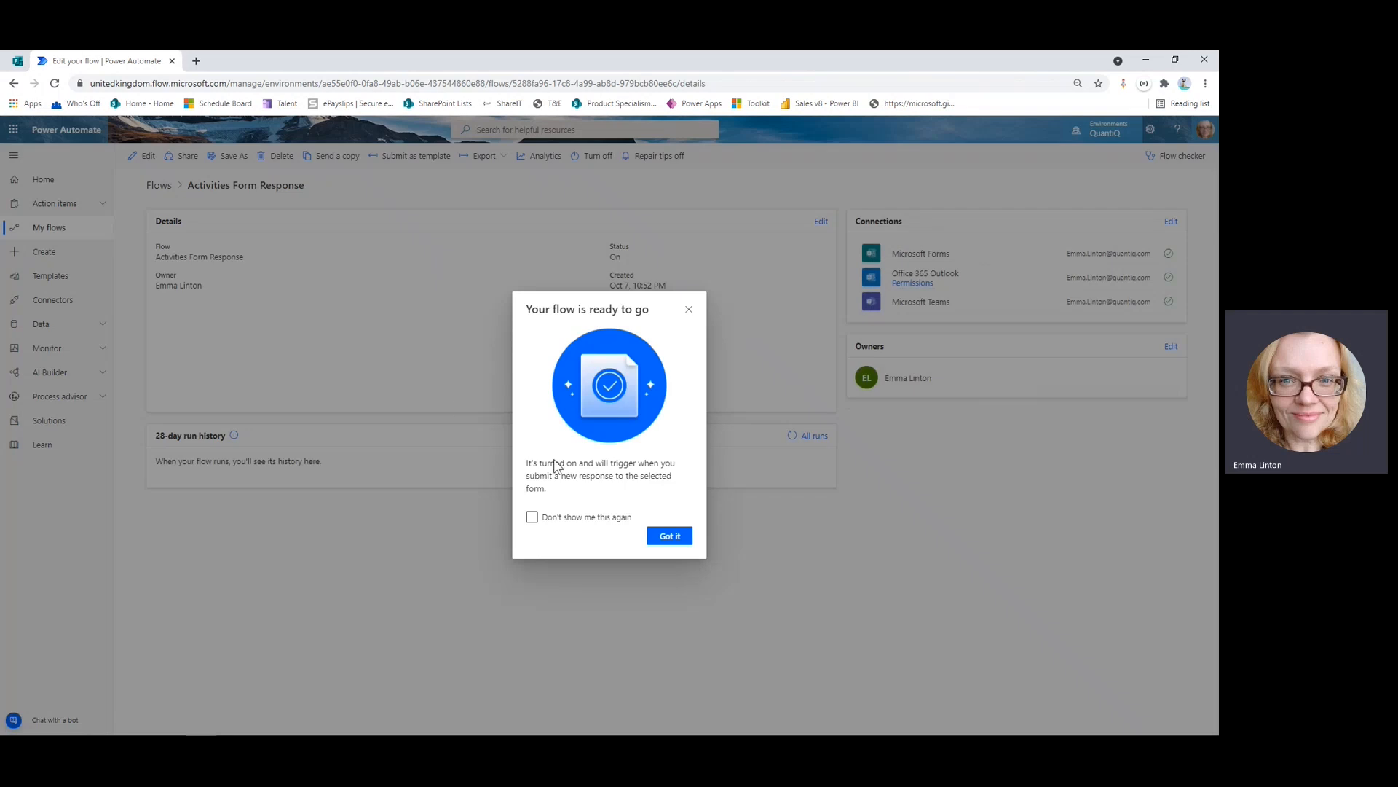
Dismiss the 'Your flow is ready to go' notice on the Activities Form Response flow page.
left_click(670, 538)
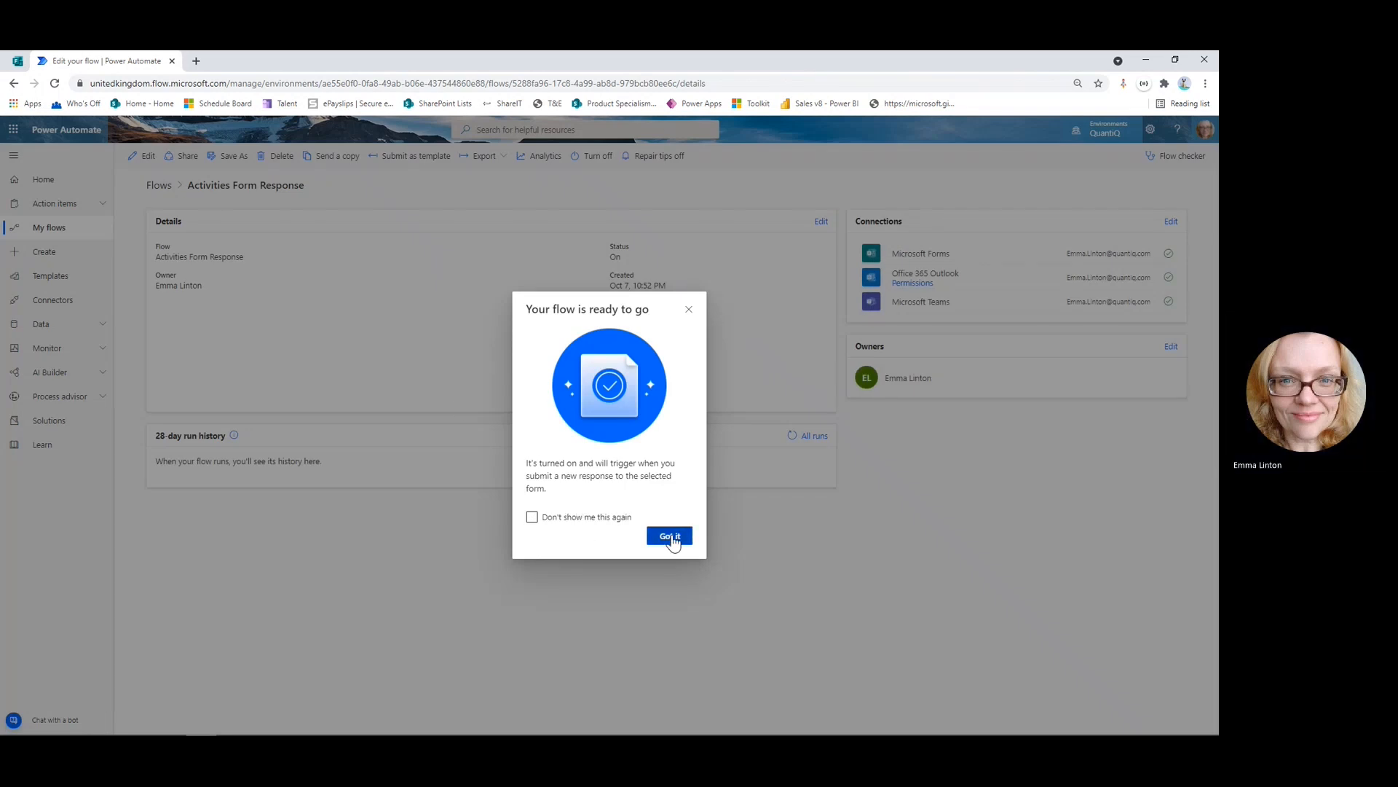
left_click(670, 537)
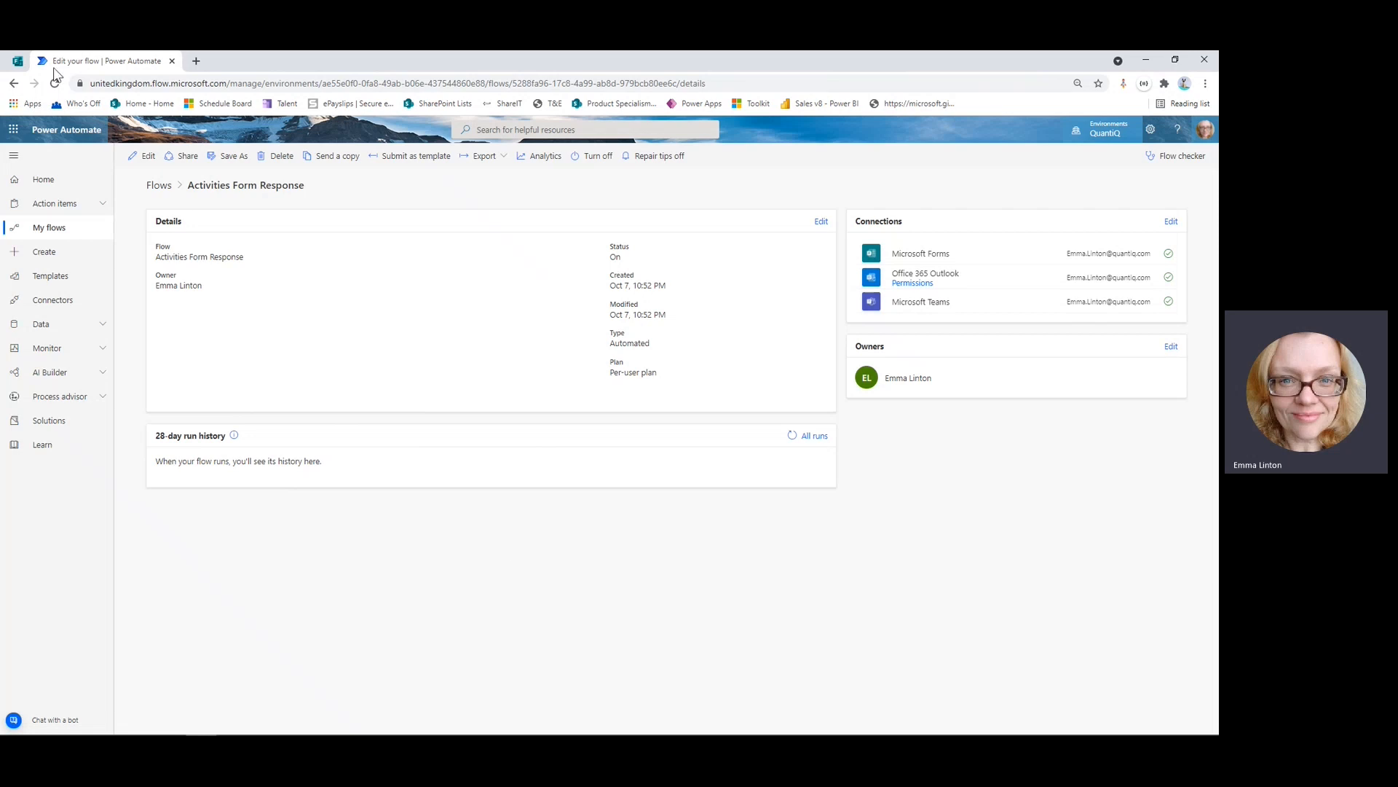
Preview the Activities Club Form and answer Marketing and 'Rock Climbing'.
left_click(18, 64)
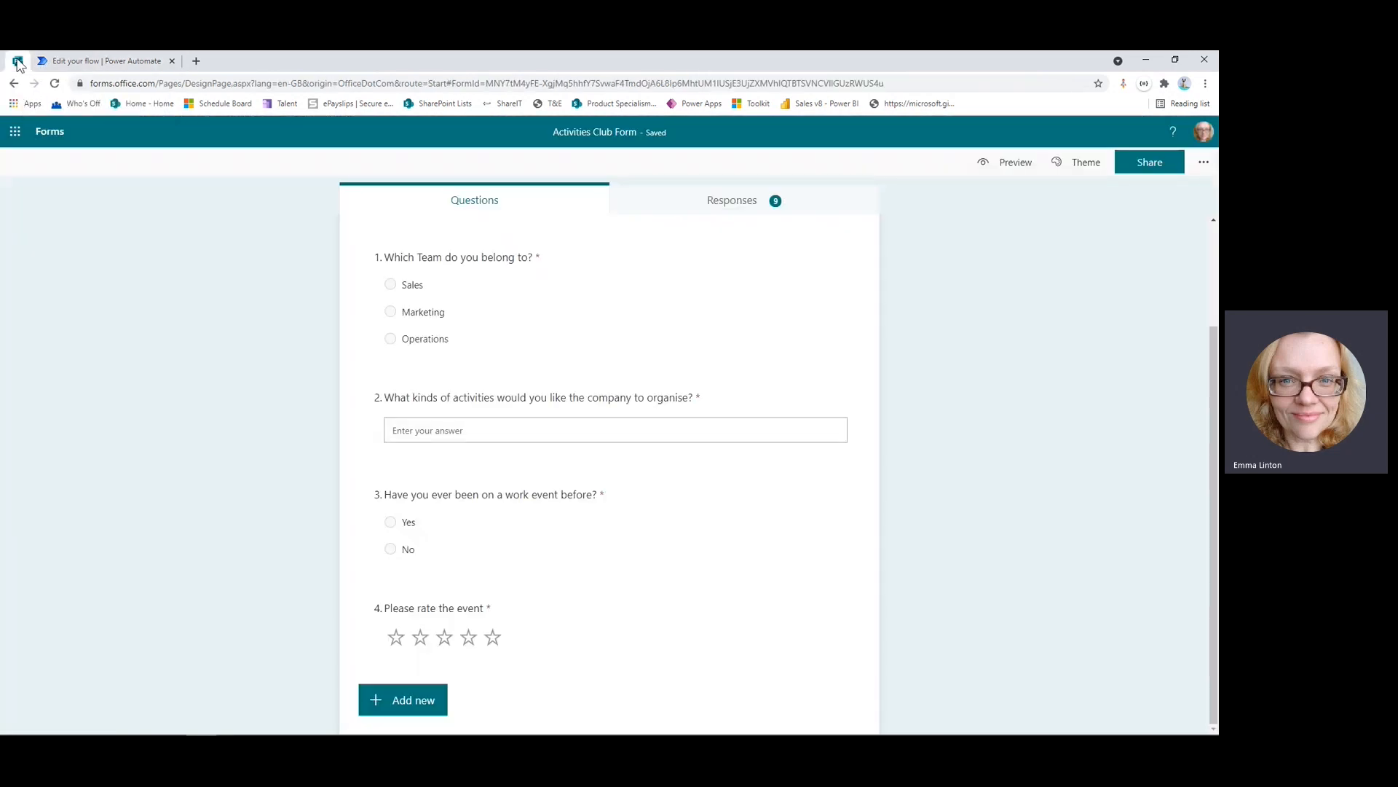
left_click(994, 162)
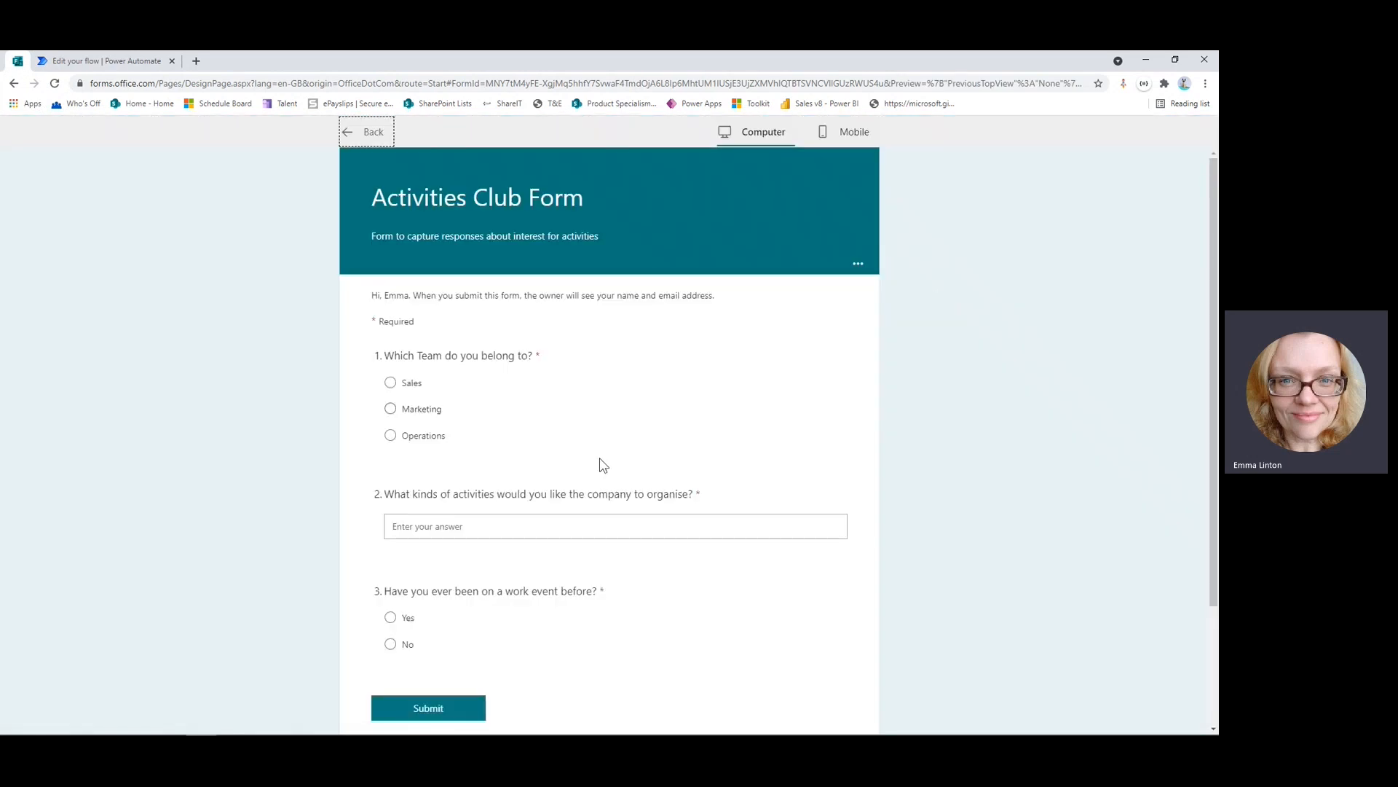
left_click(391, 410)
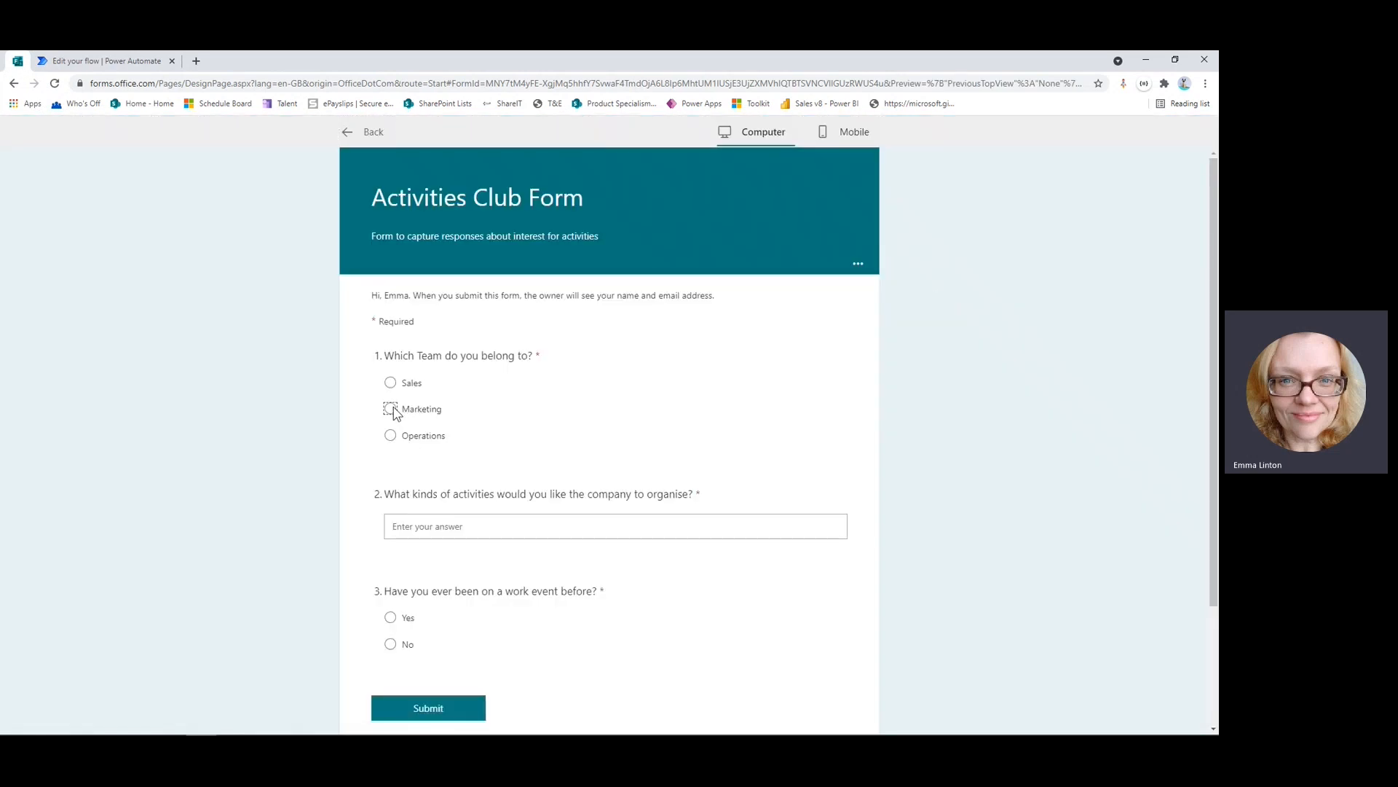
left_click(713, 521)
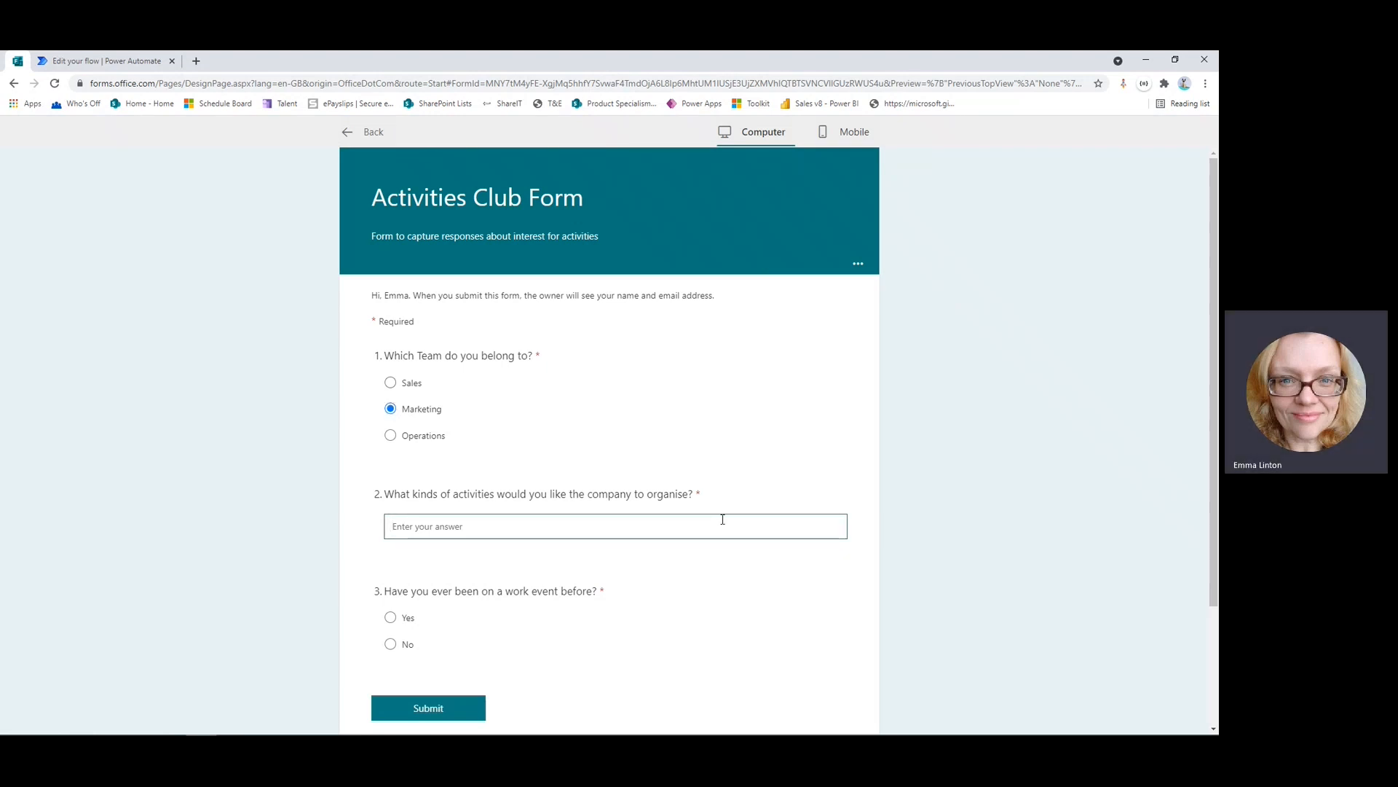
type("Rock")
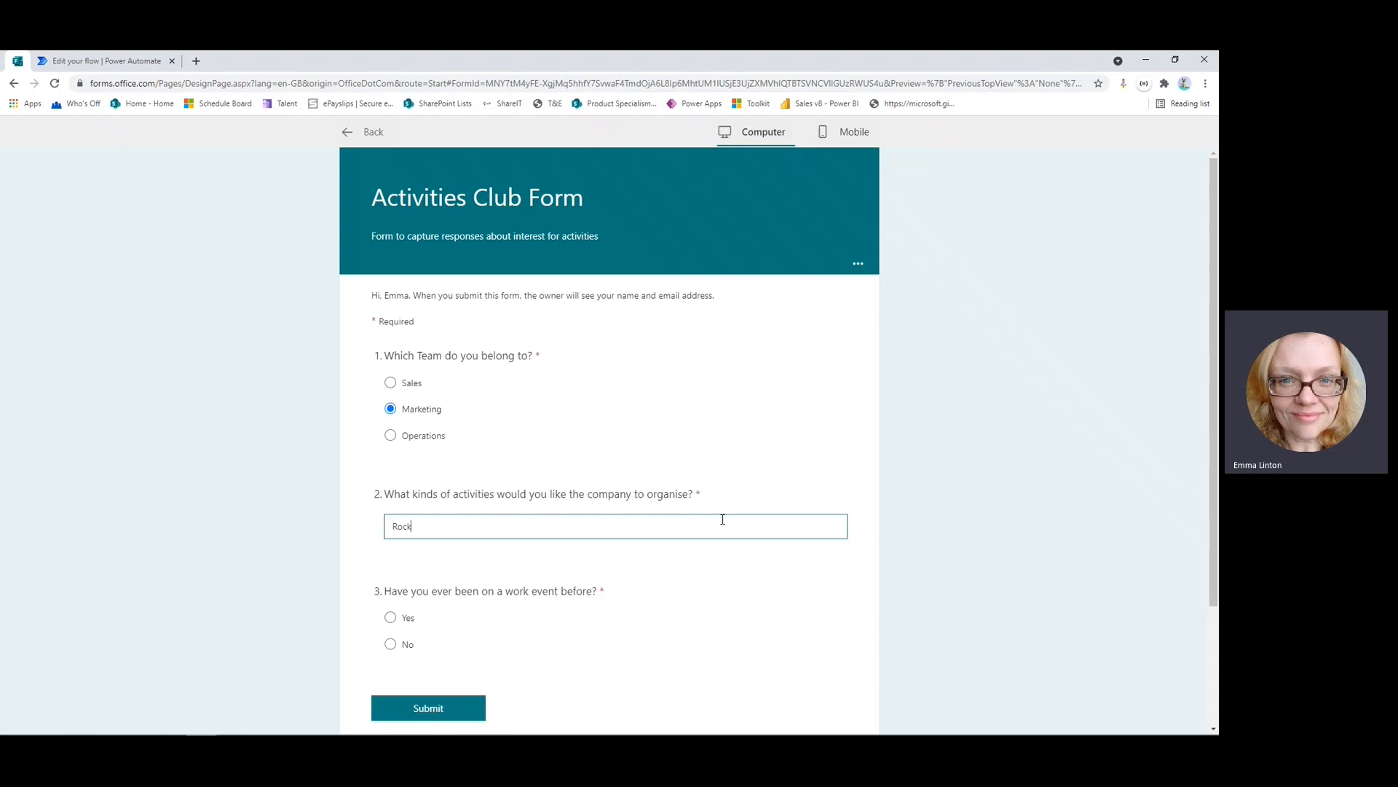
type(" Climbing")
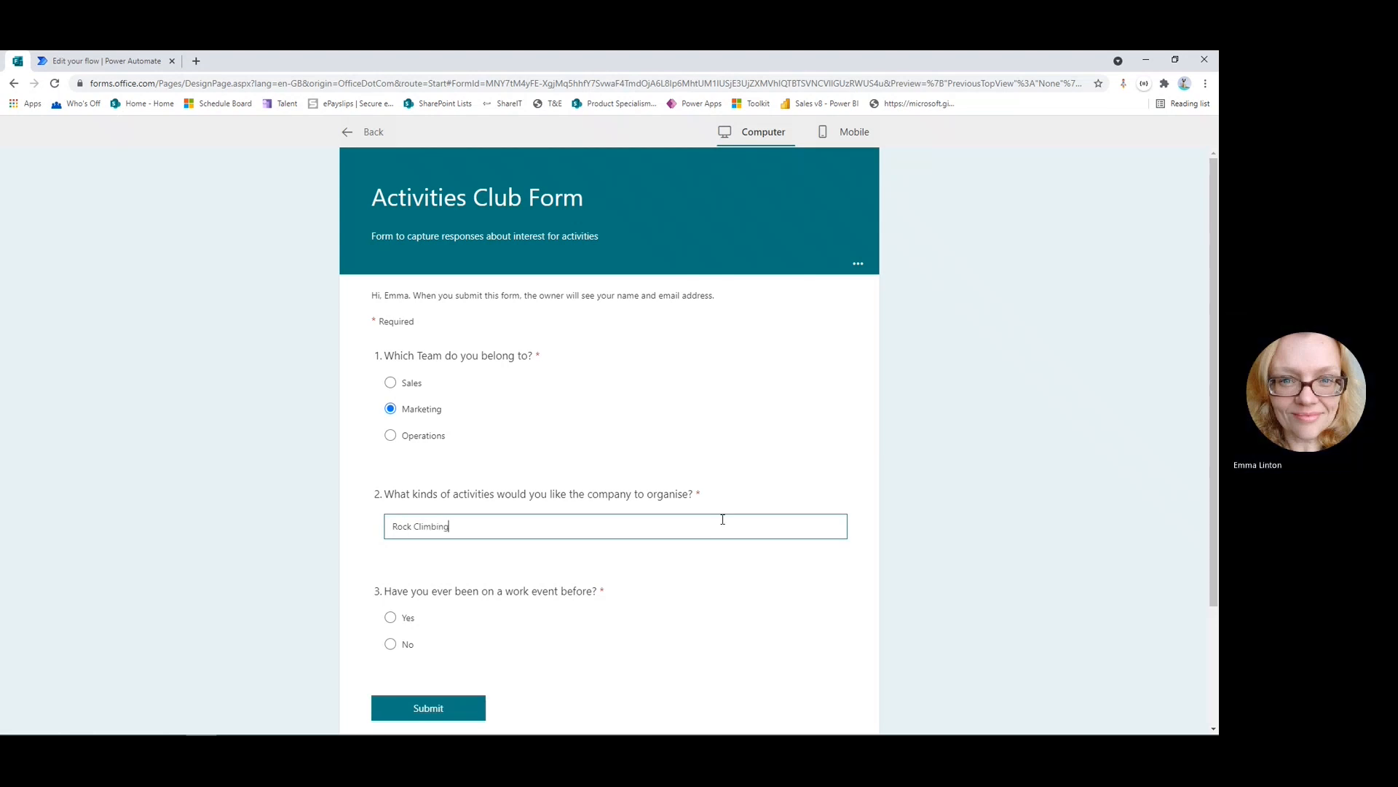
Answer Yes, give five stars, submit the response and return to Power Automate.
left_click(390, 618)
scroll(680, 590, "down", 2)
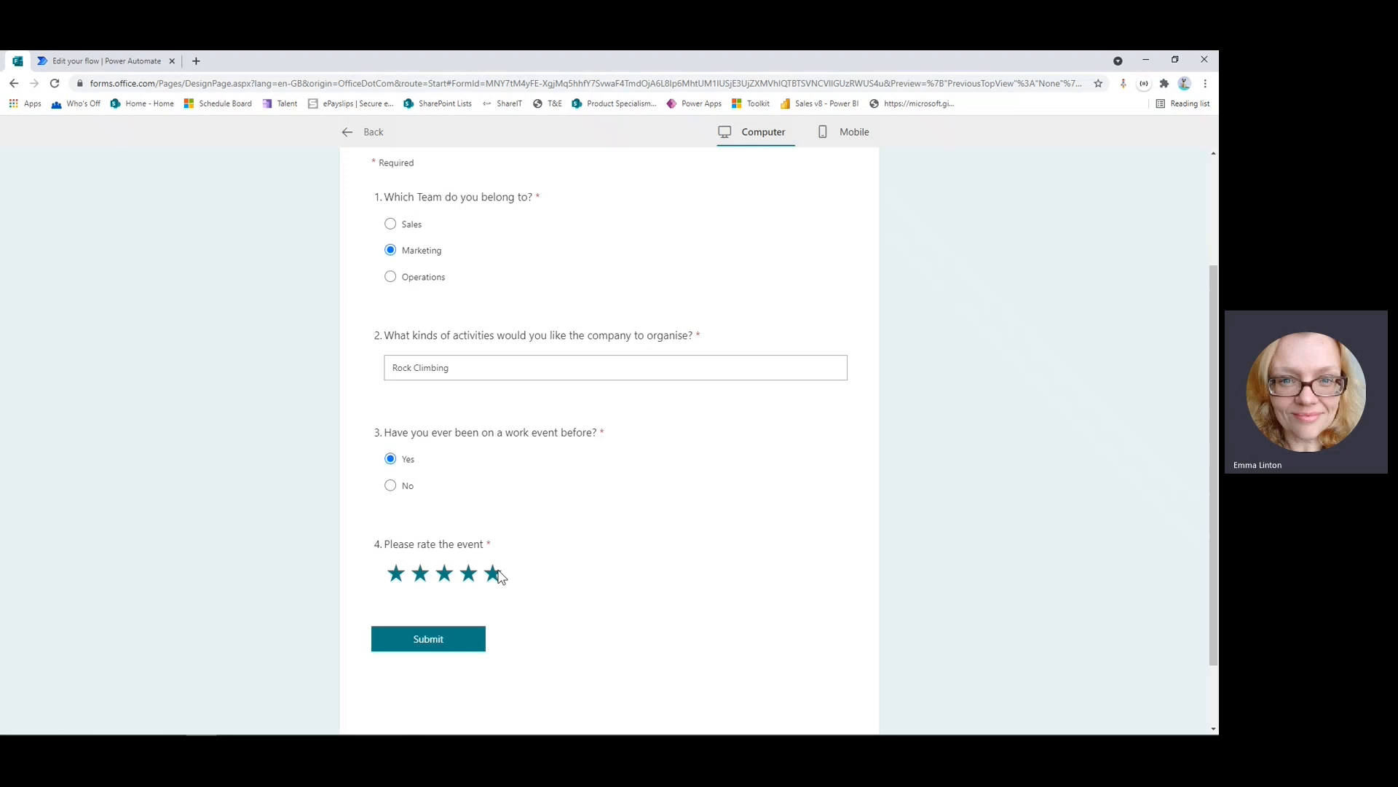
left_click(493, 574)
left_click(431, 640)
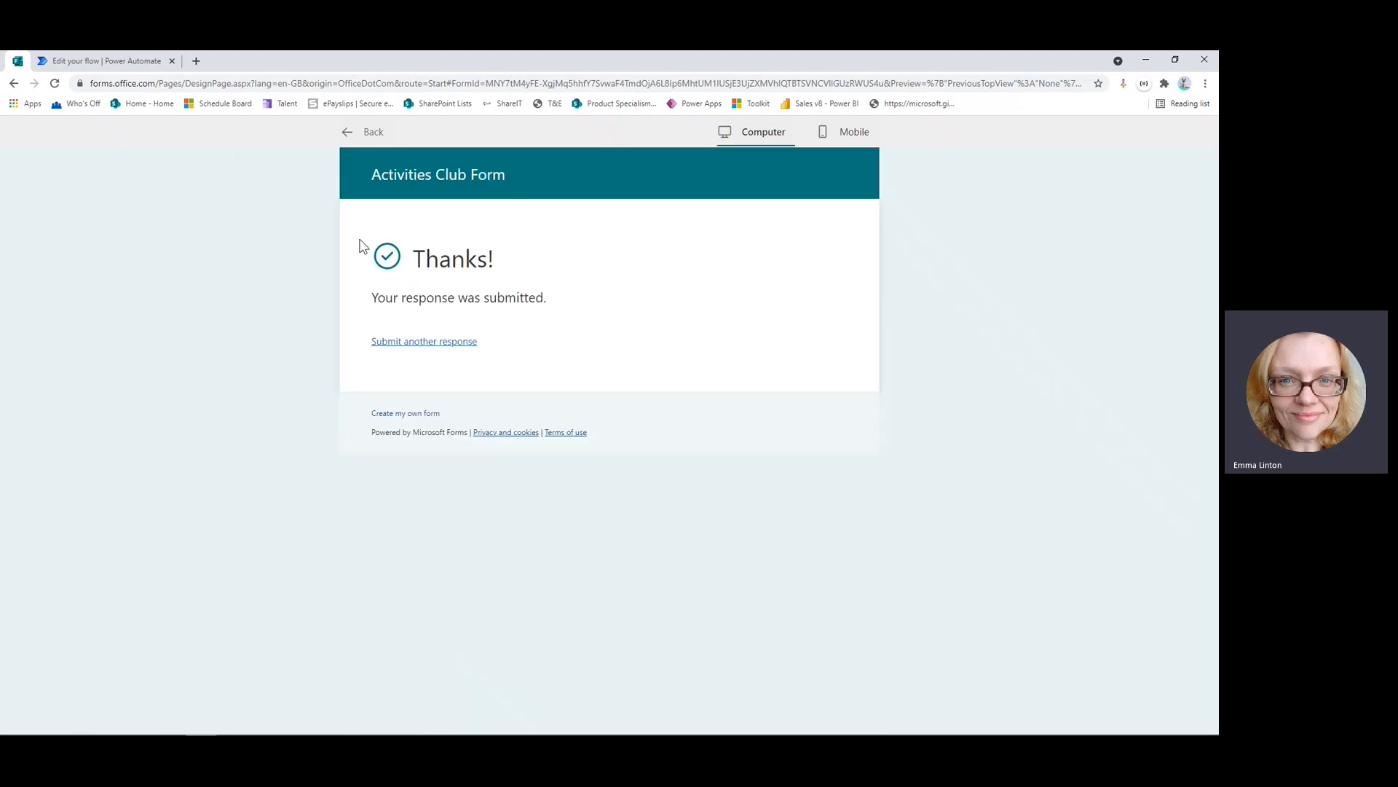
left_click(95, 63)
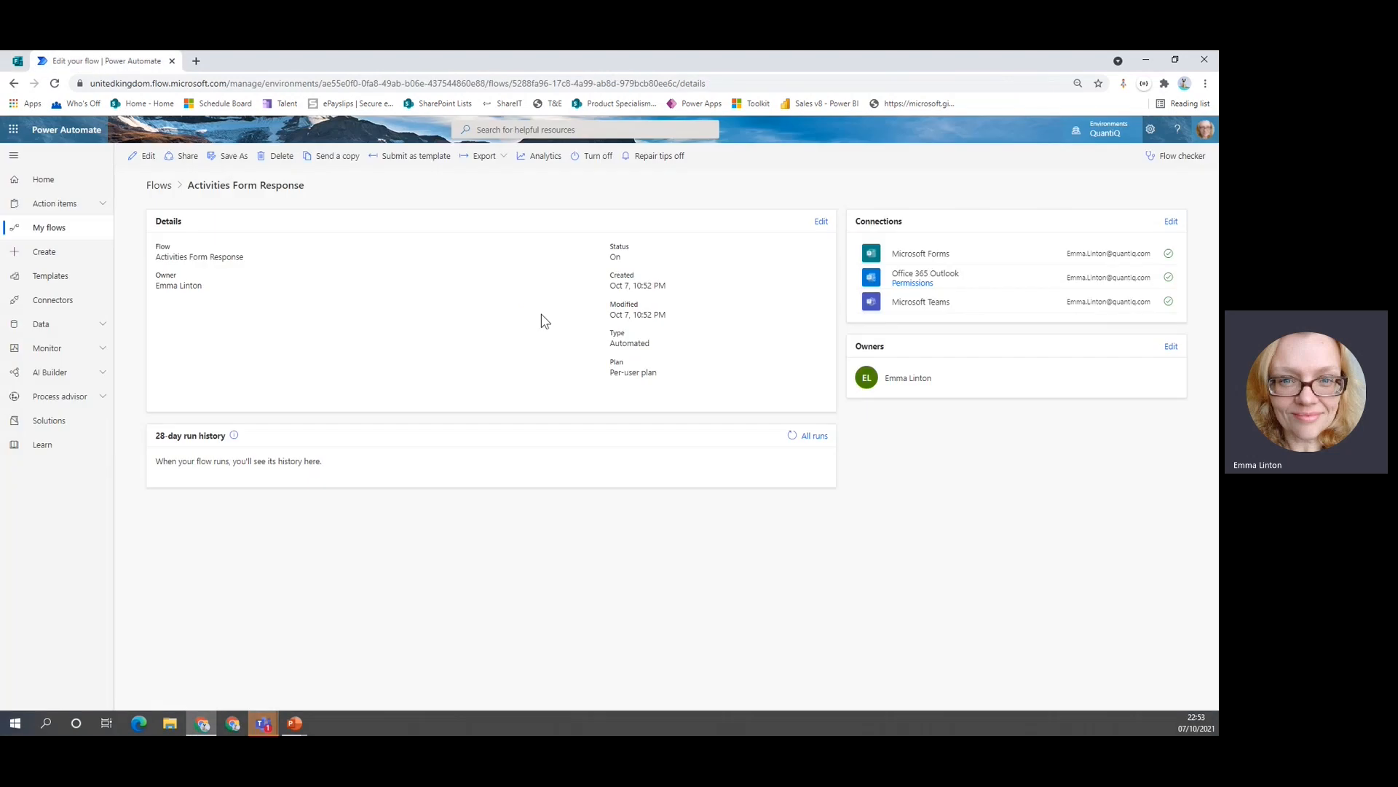
Refresh the 28-day run history and open the latest run's details.
left_click(793, 437)
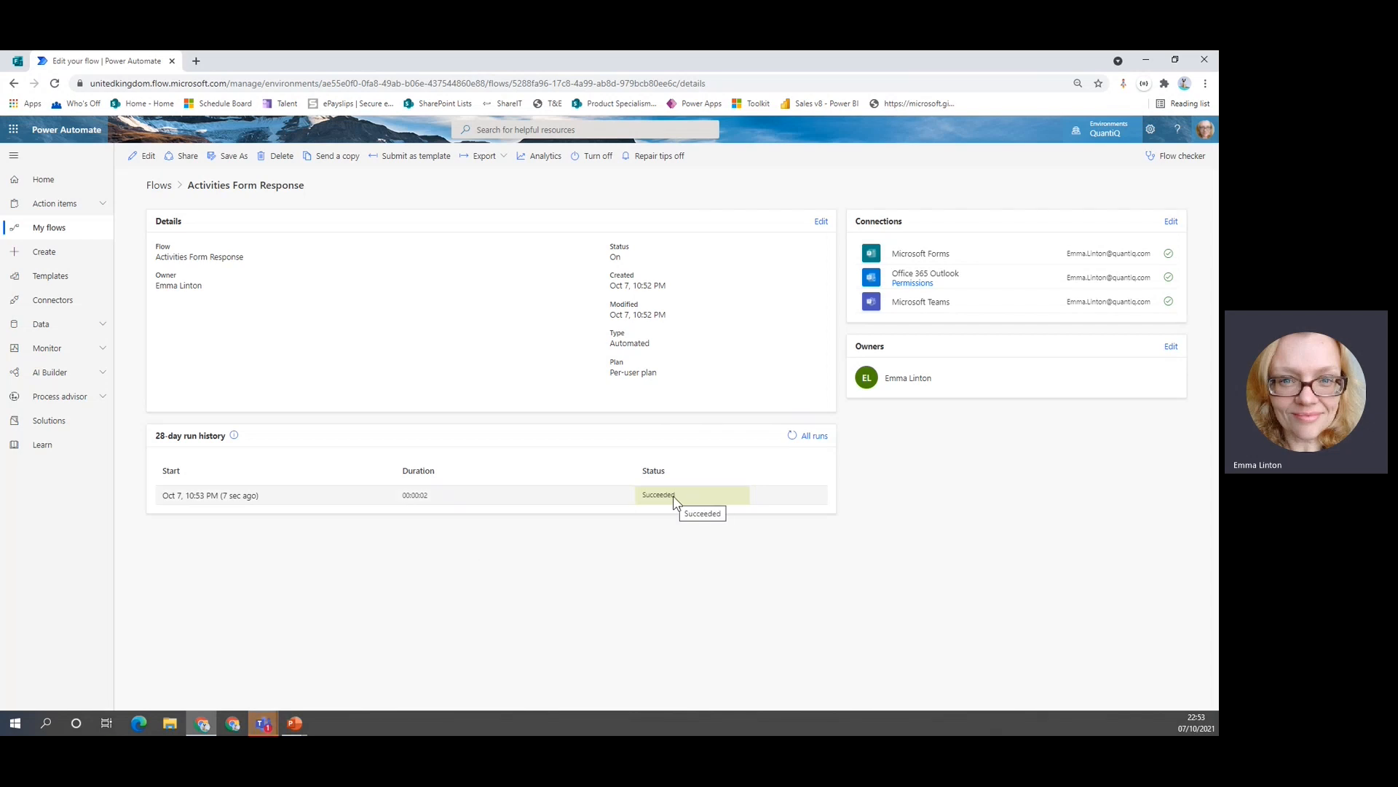
left_click(210, 499)
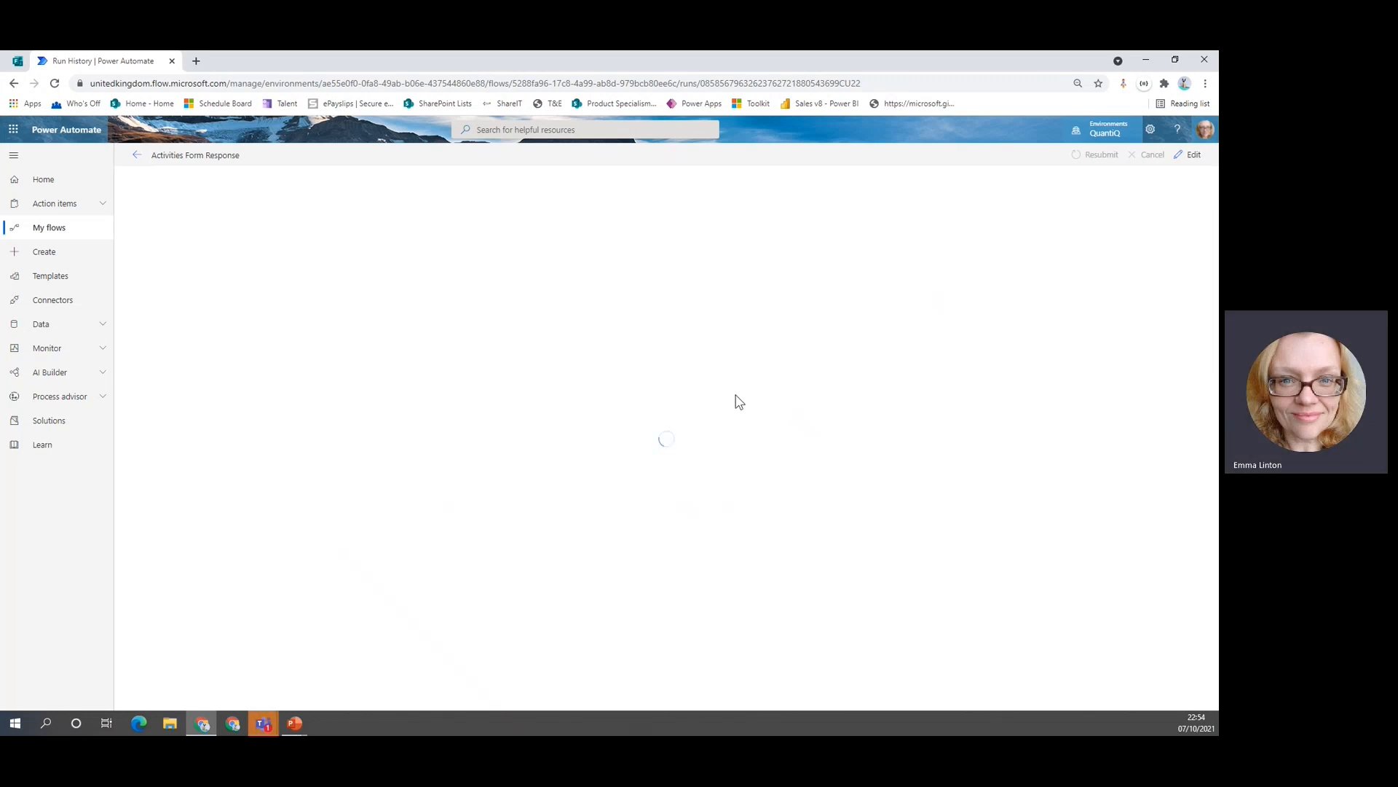
left_click(135, 160)
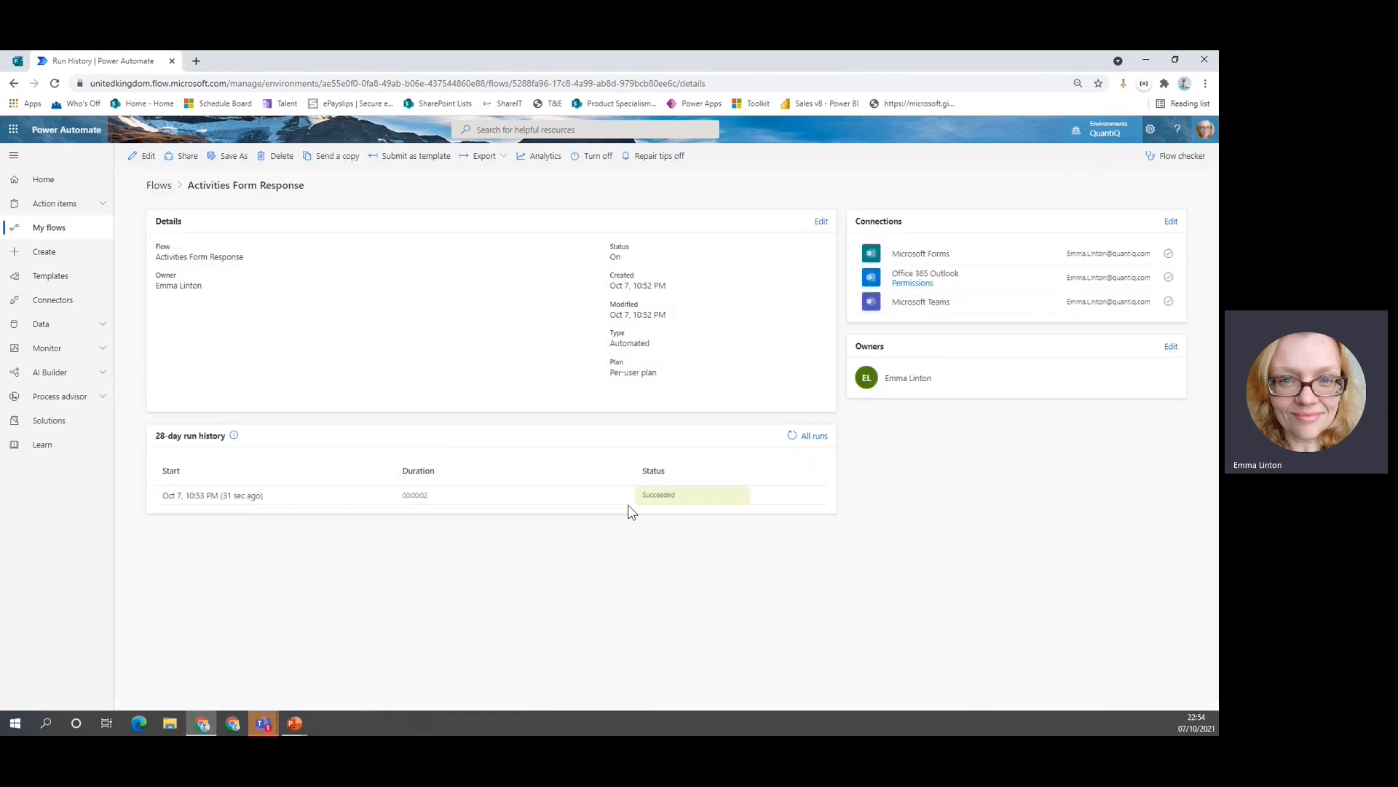
left_click(240, 496)
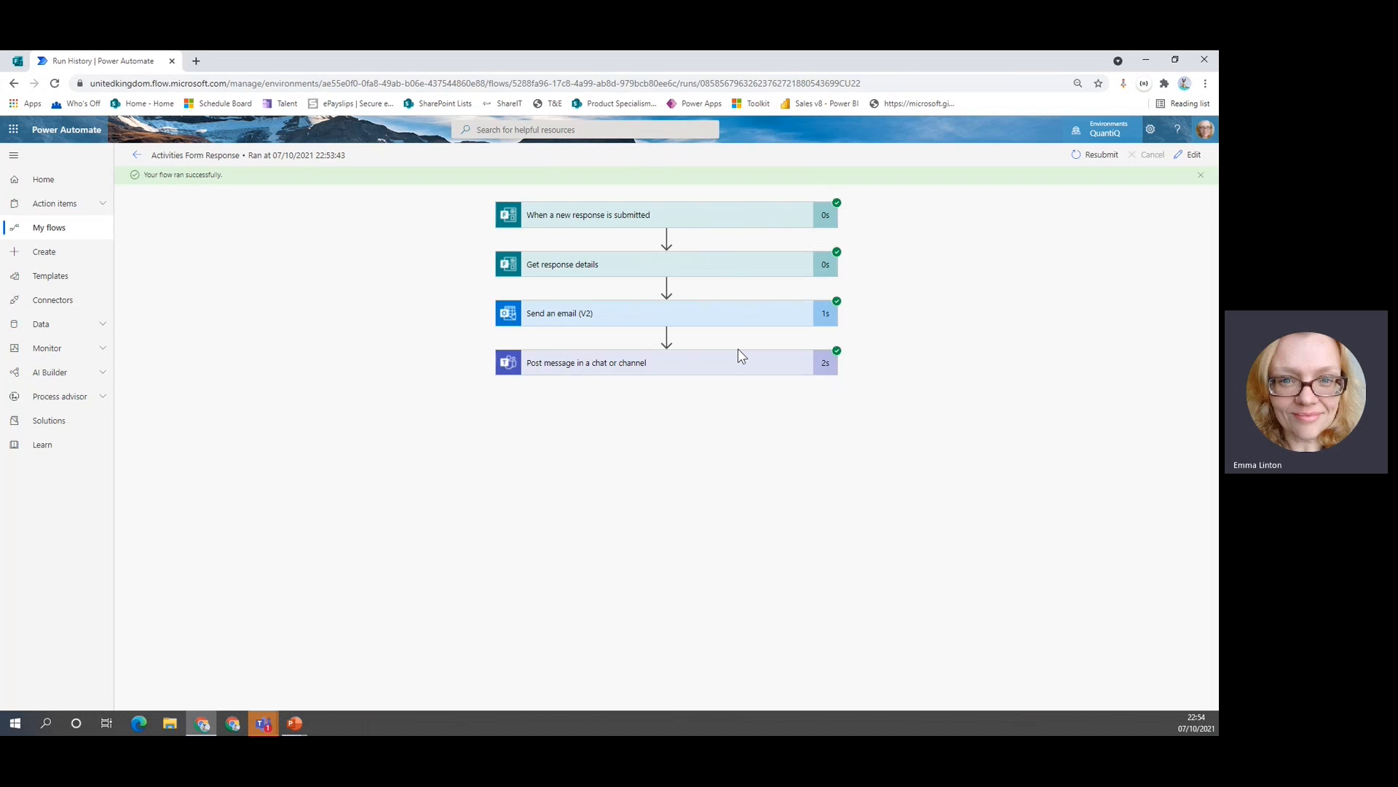
Expand the trigger and Get response details steps to review the submission time and form answers.
left_click(633, 221)
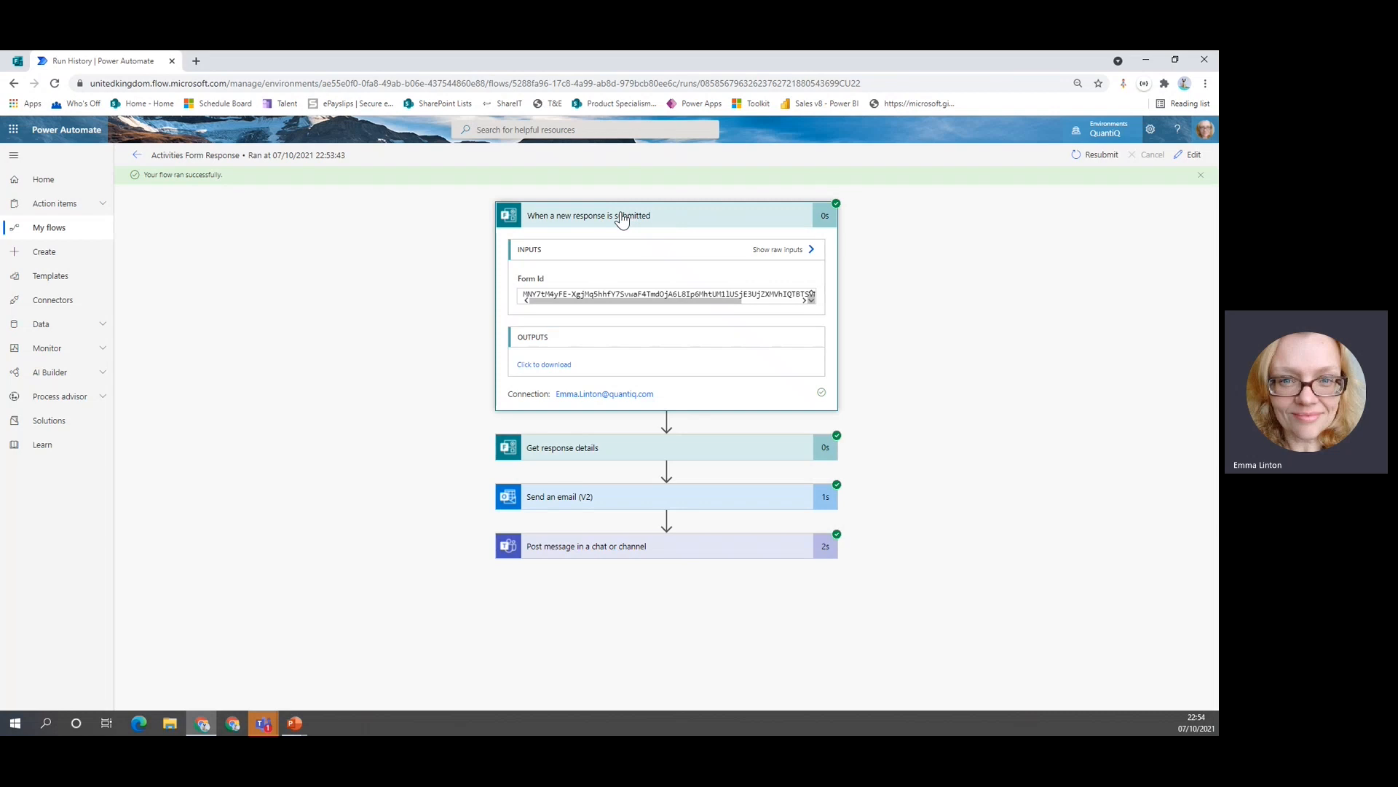
left_click(611, 446)
scroll(400, 400, "down", 3)
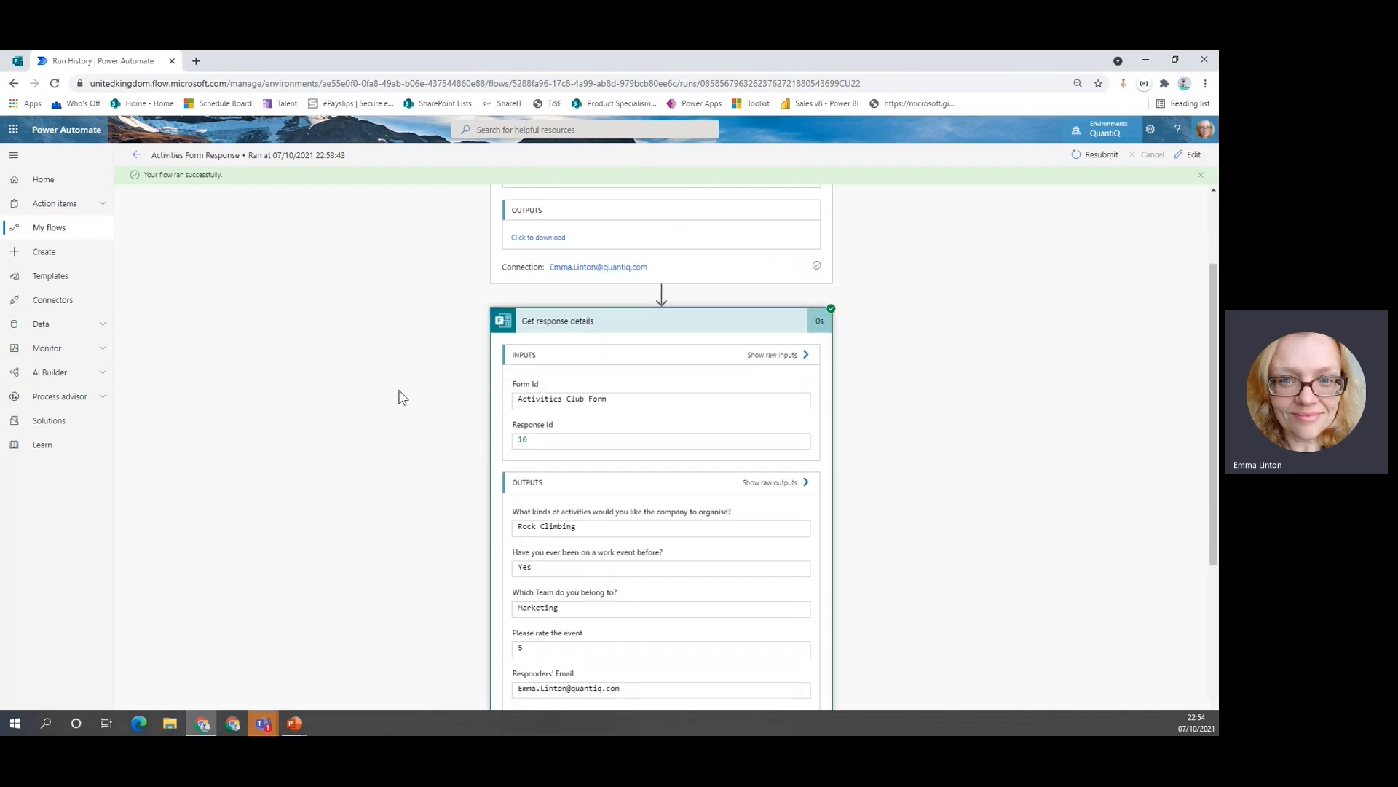
scroll(402, 396, "down", 1)
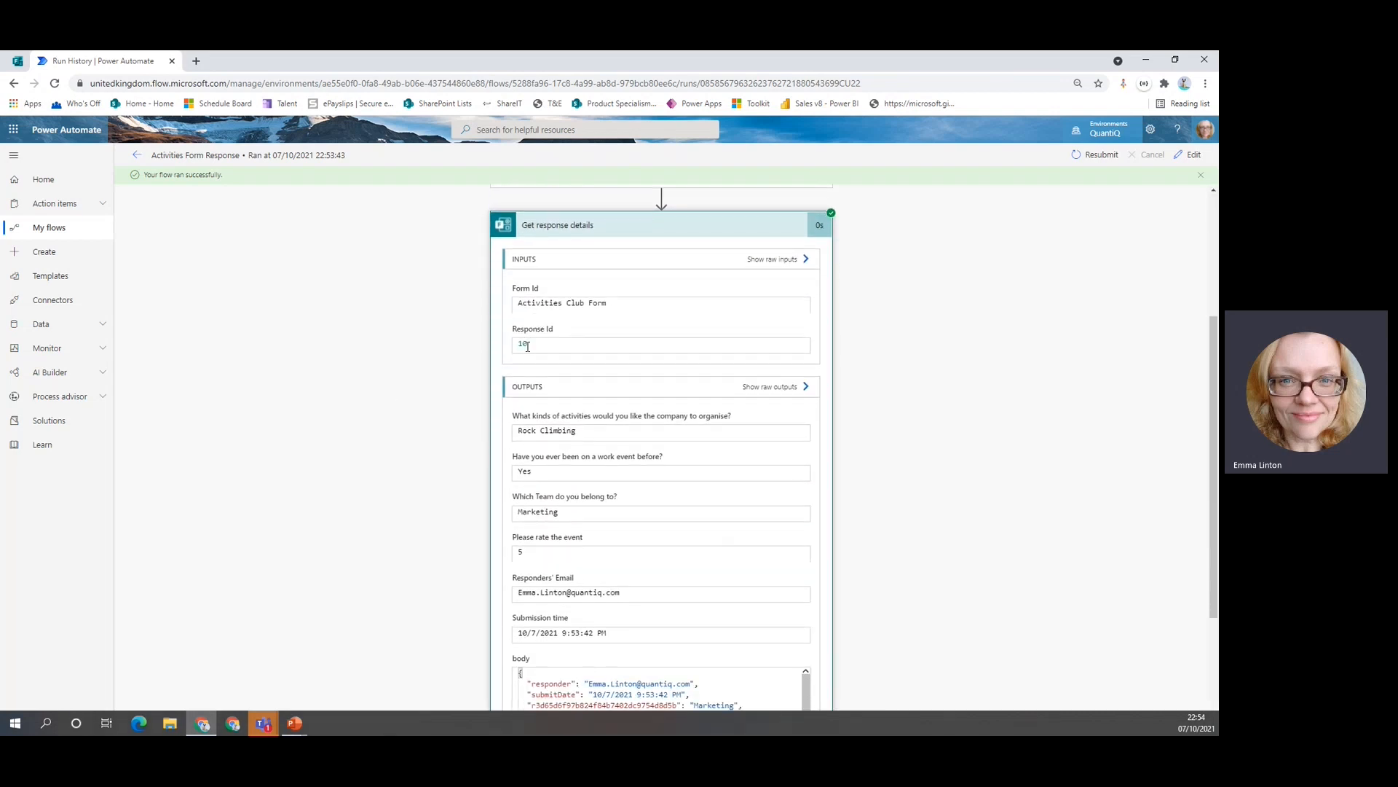
scroll(728, 433, "down", 1)
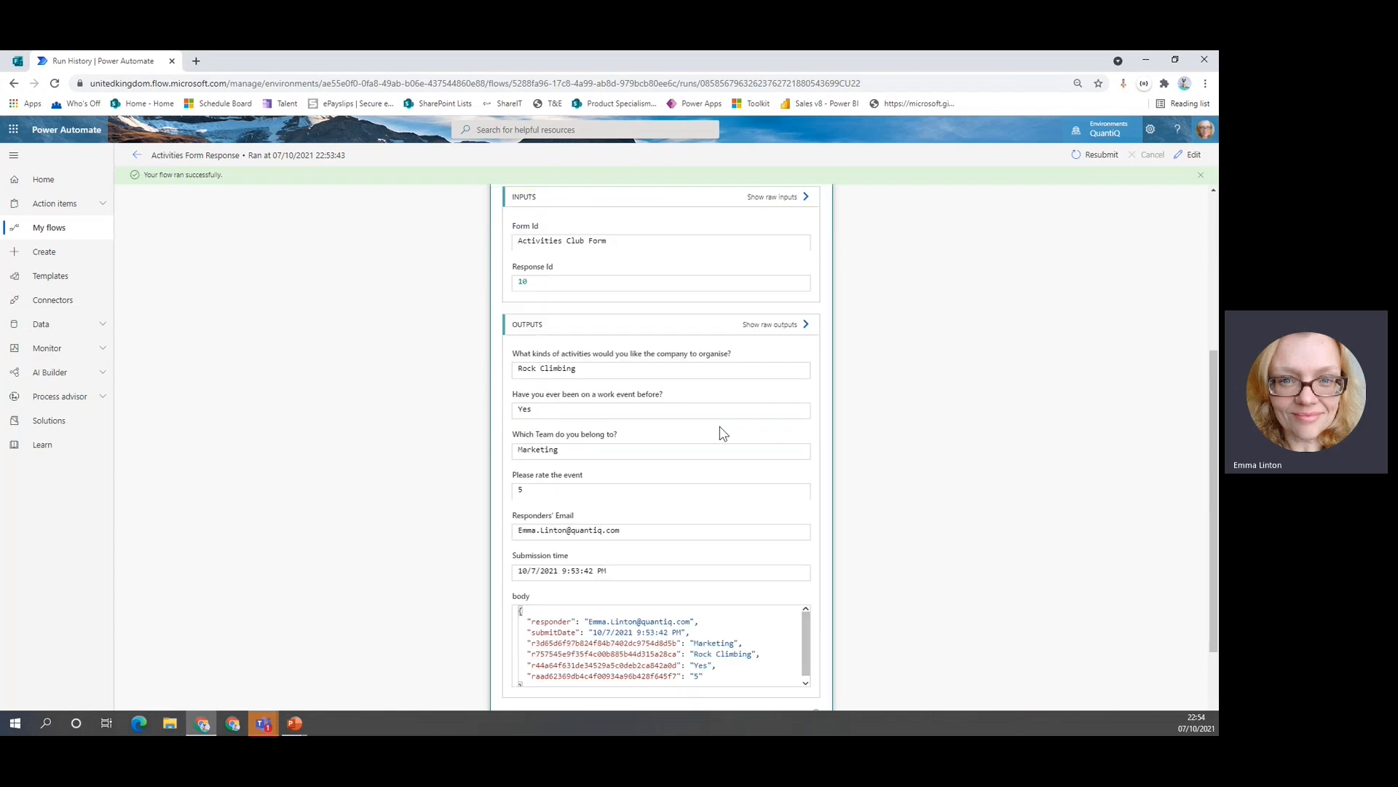
scroll(723, 433, "down", 1)
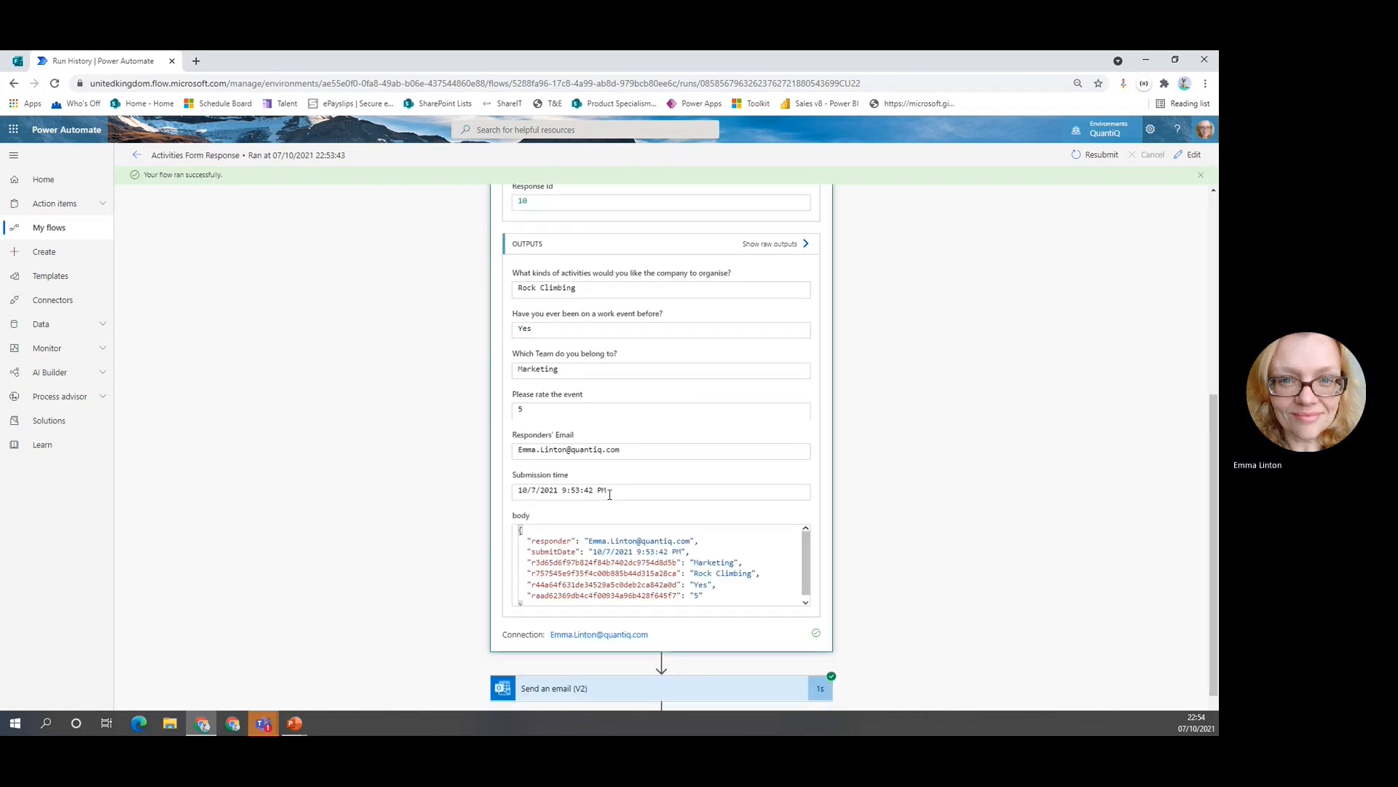
left_click_drag(610, 494, 499, 497)
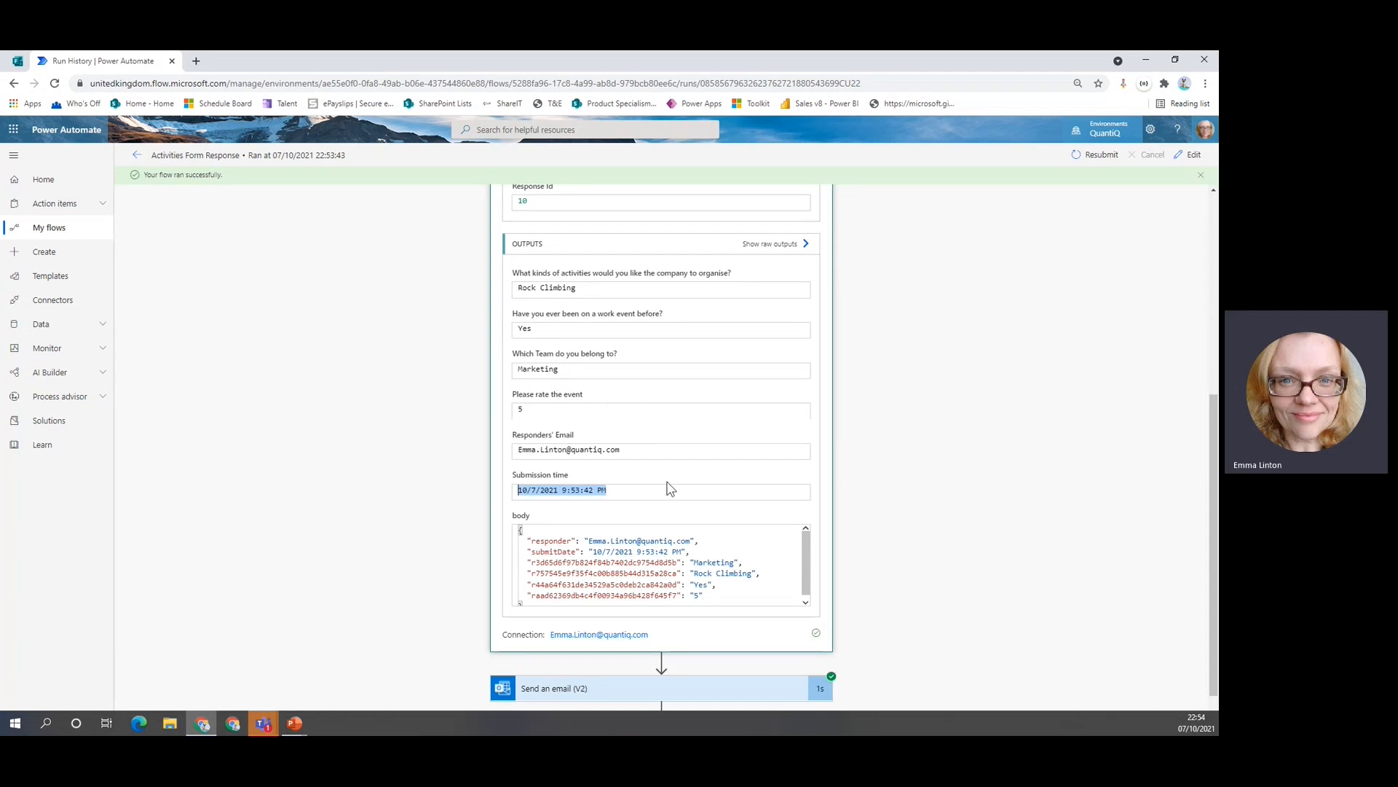
scroll(660, 566, "down", 1)
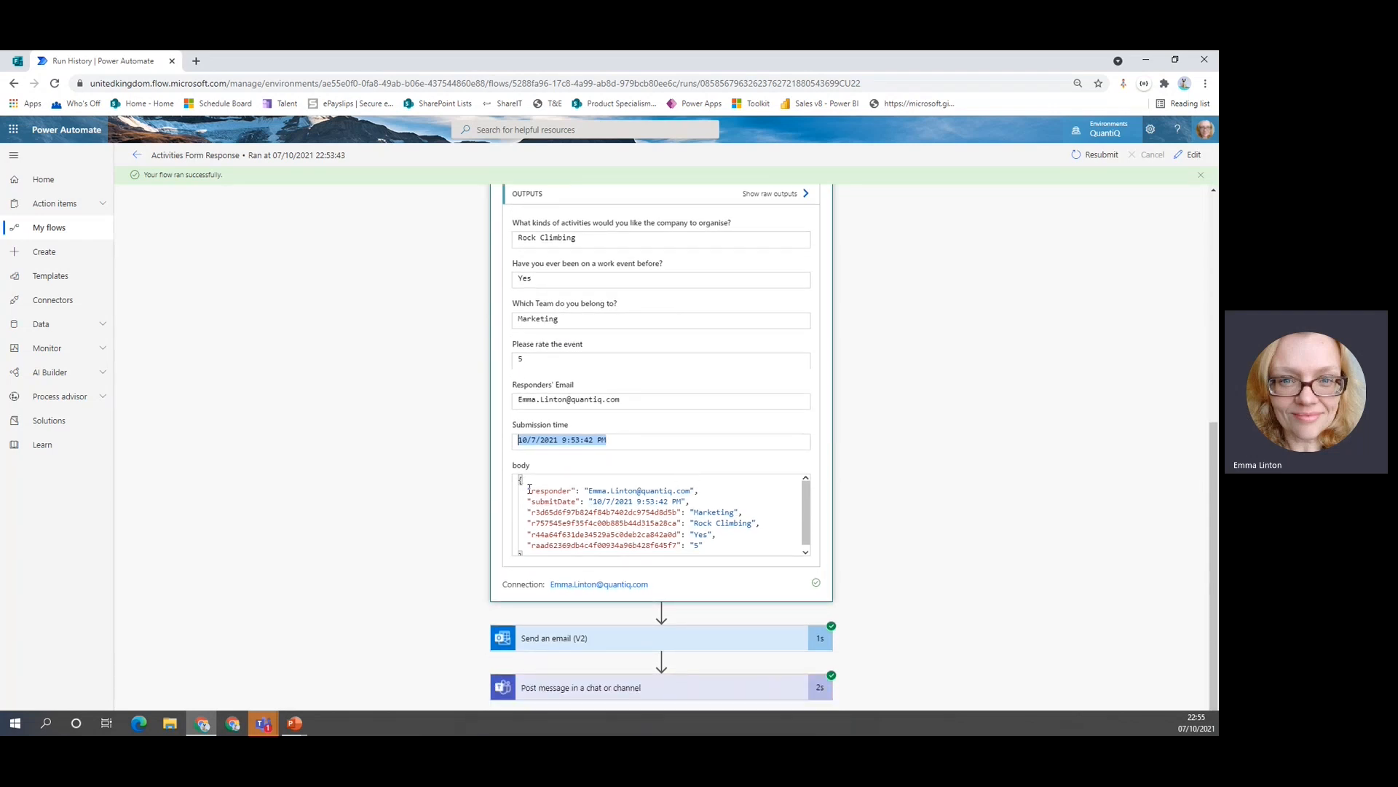
left_click_drag(530, 489, 740, 540)
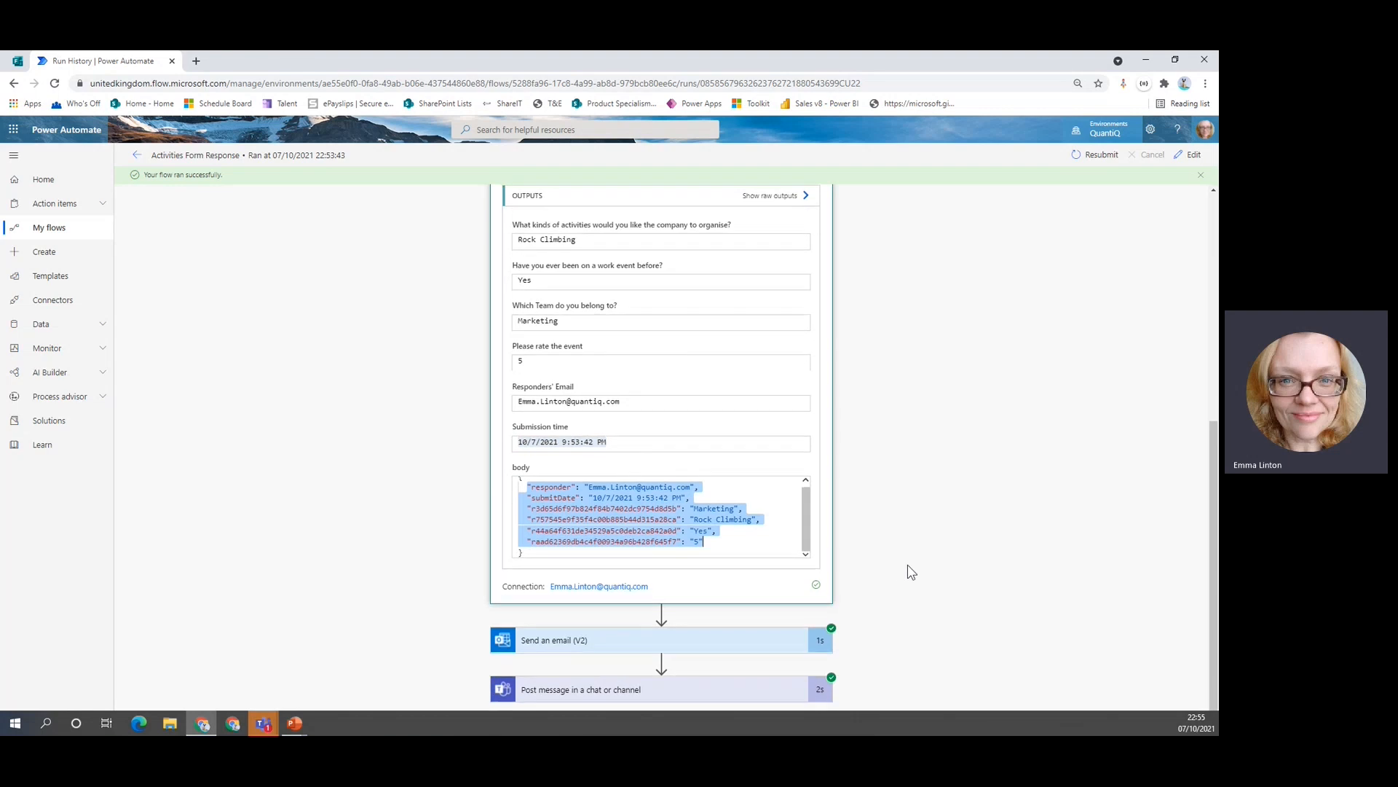
Expand the Send an email (V2) and Post message steps to check the email and Teams message.
left_click(703, 645)
scroll(915, 478, "down", 3)
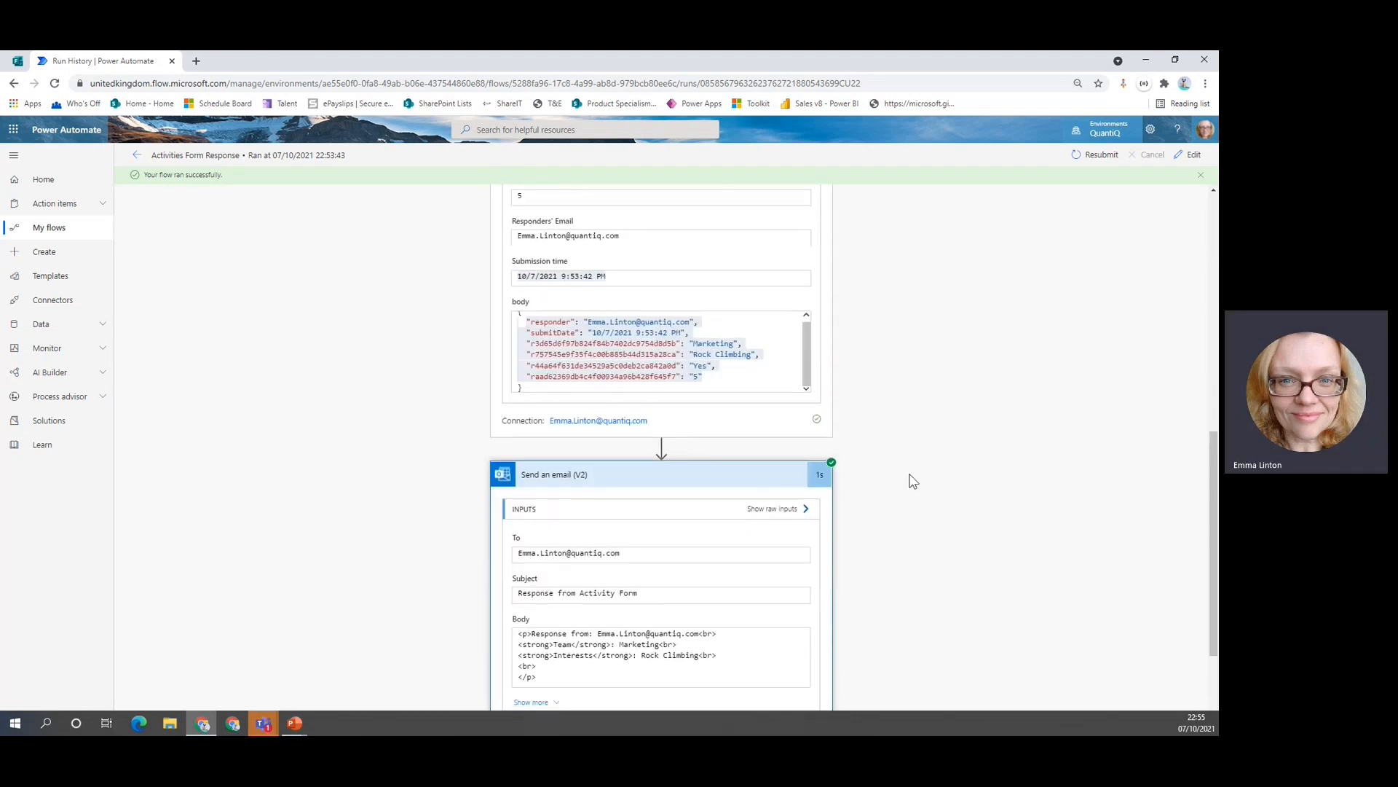
scroll(911, 479, "down", 3)
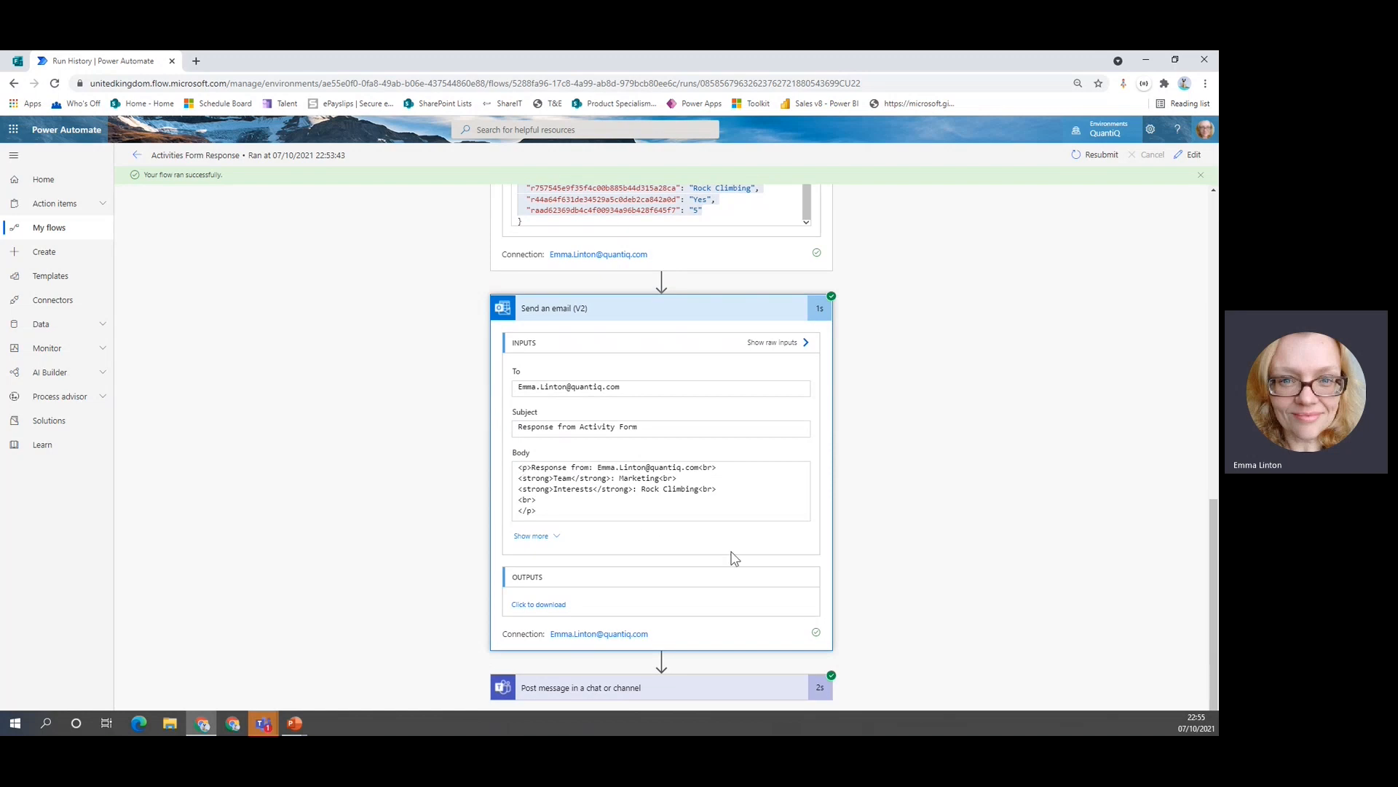
left_click(704, 689)
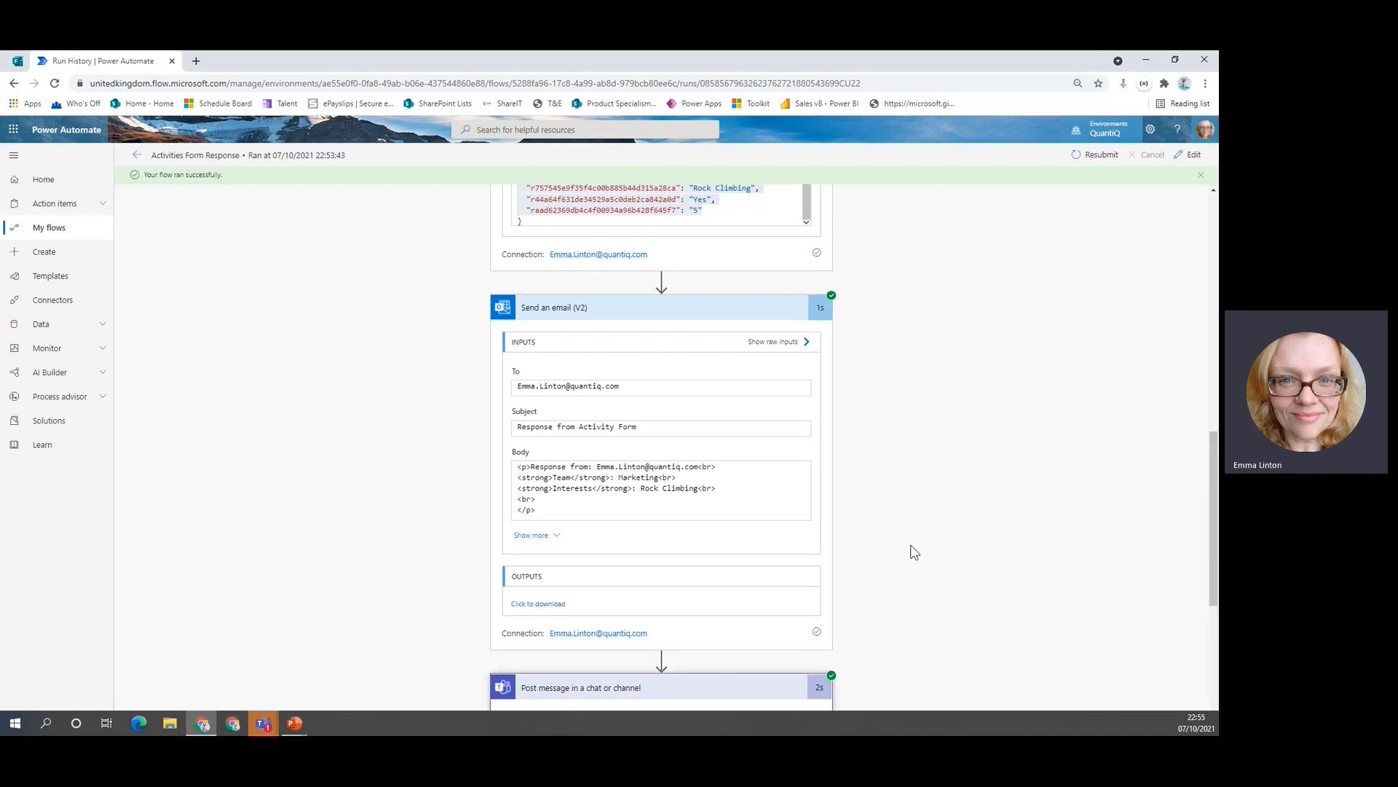
scroll(911, 539, "down", 4)
scroll(919, 524, "down", 2)
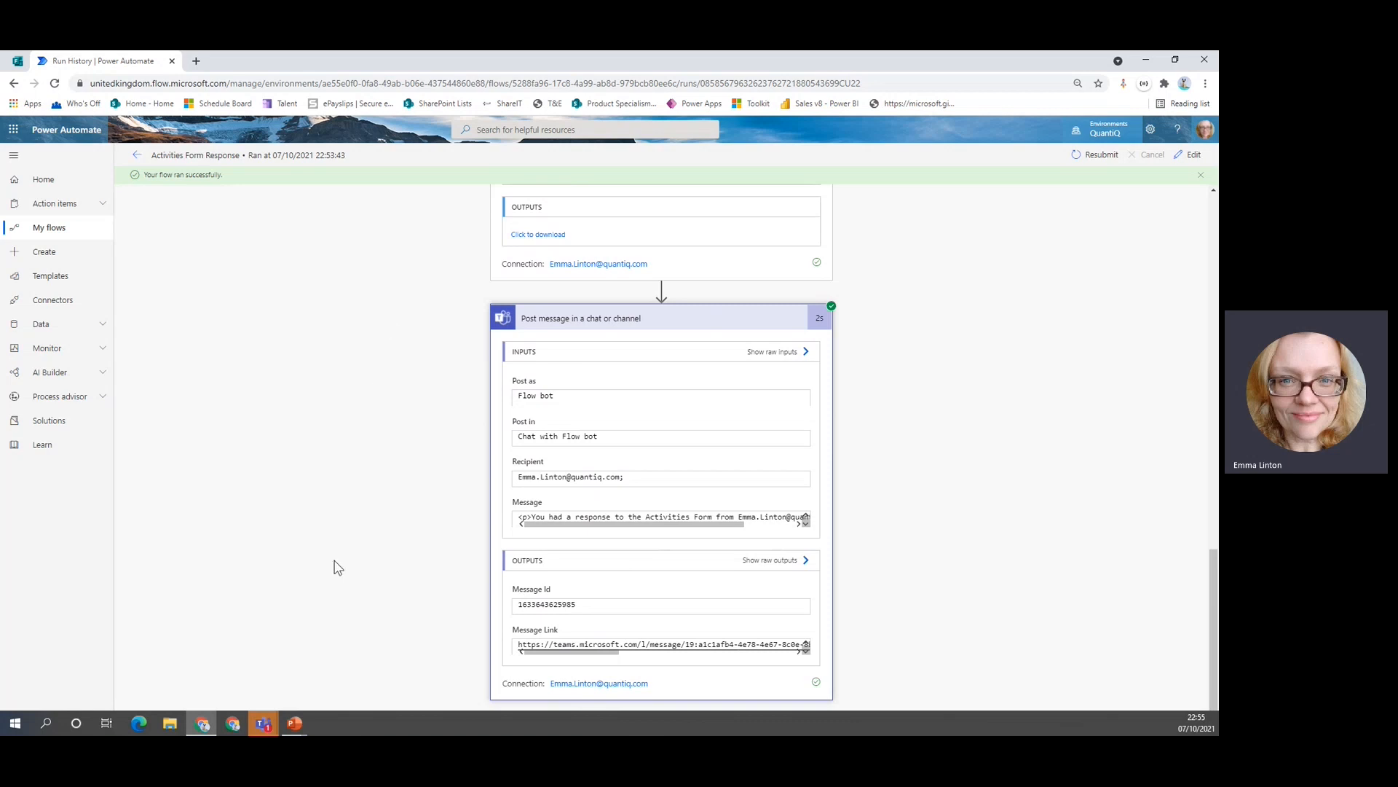
mouse_move(260, 719)
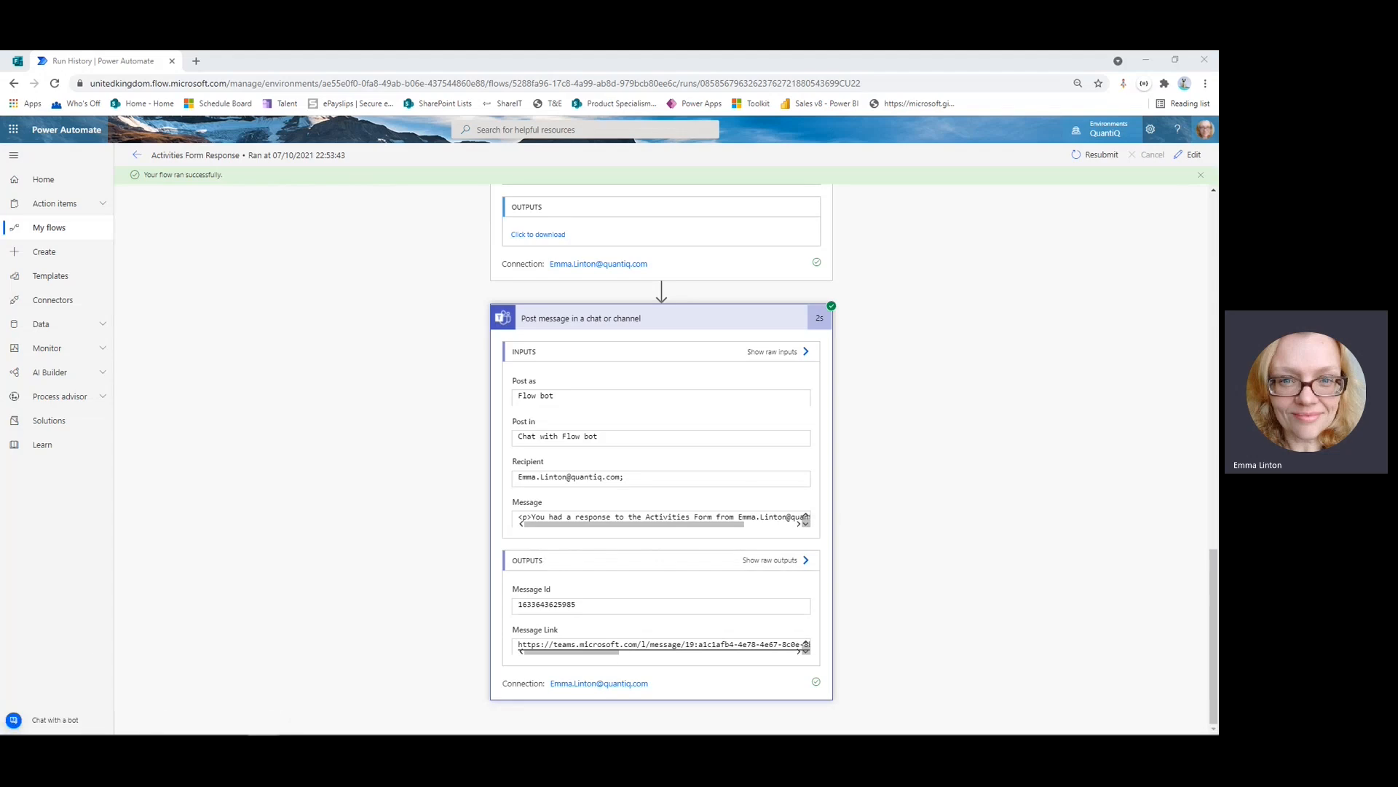
left_click_drag(0, 111, 483, 124)
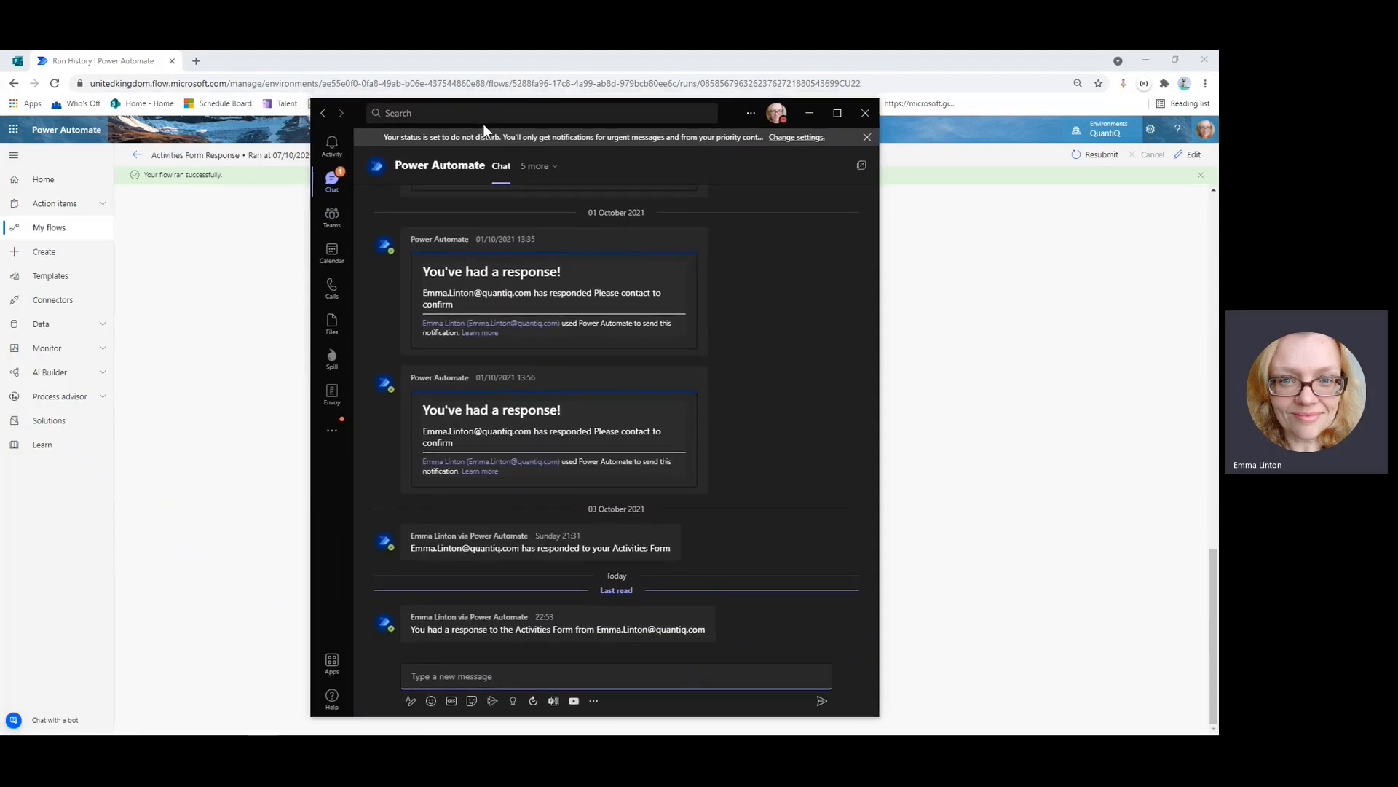
left_click(837, 113)
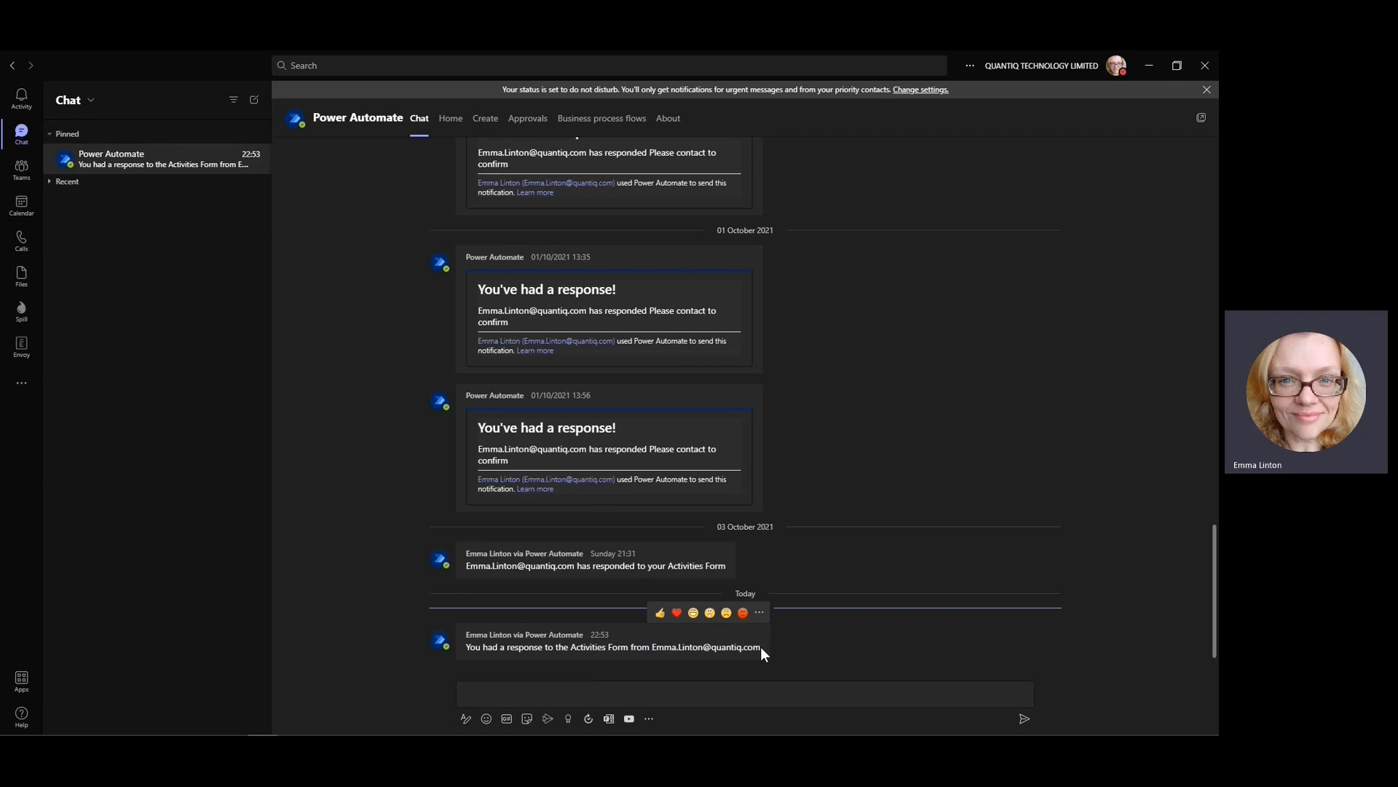
left_click_drag(762, 648, 651, 647)
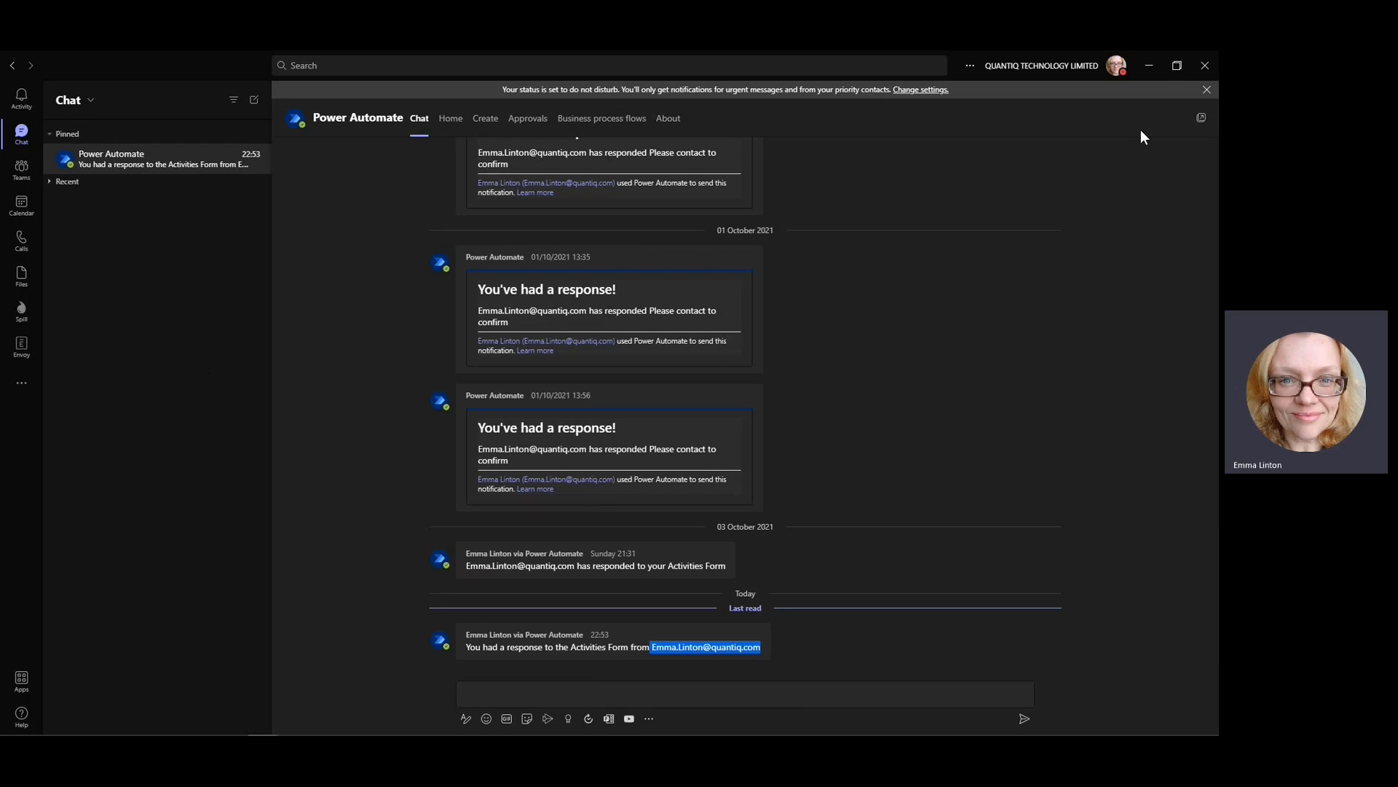
left_click(1148, 65)
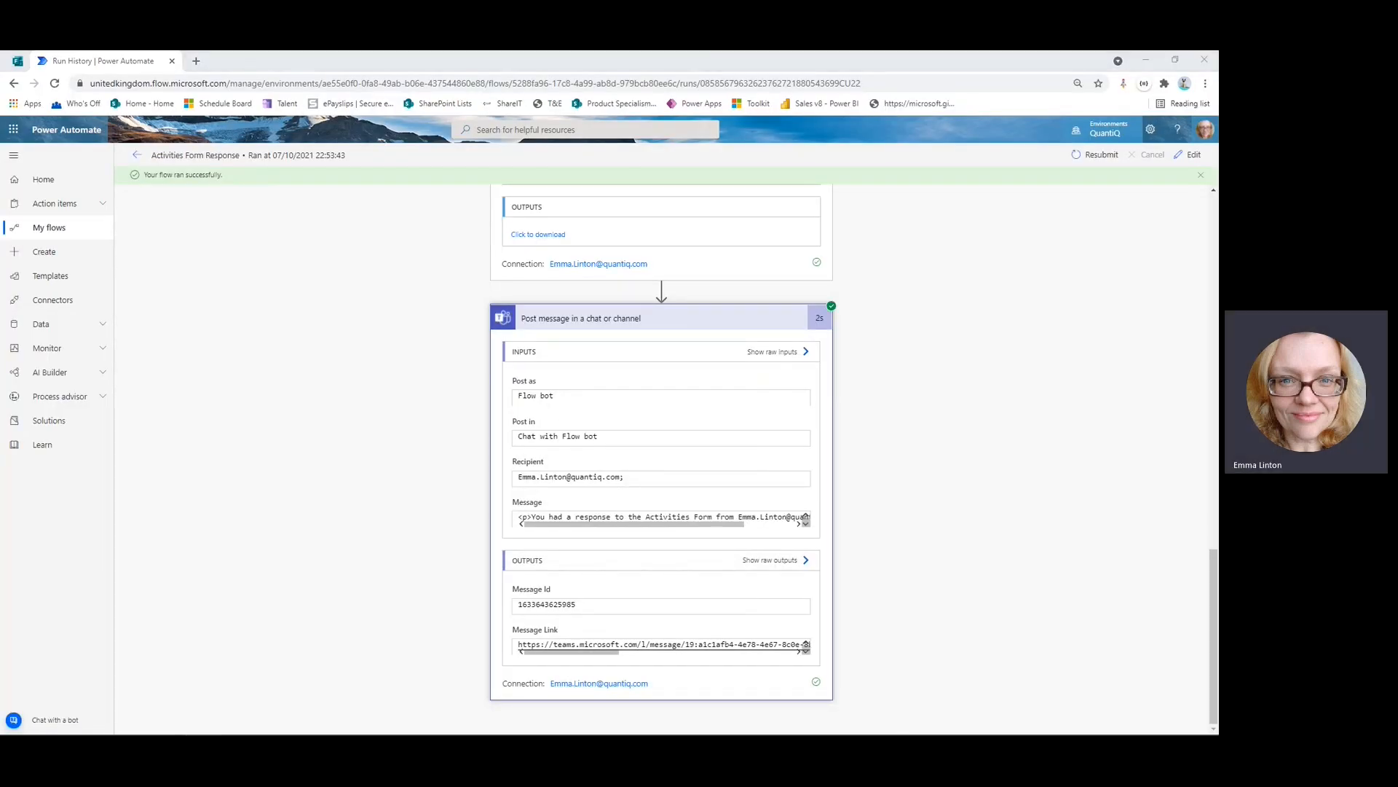
key("alt+Tab")
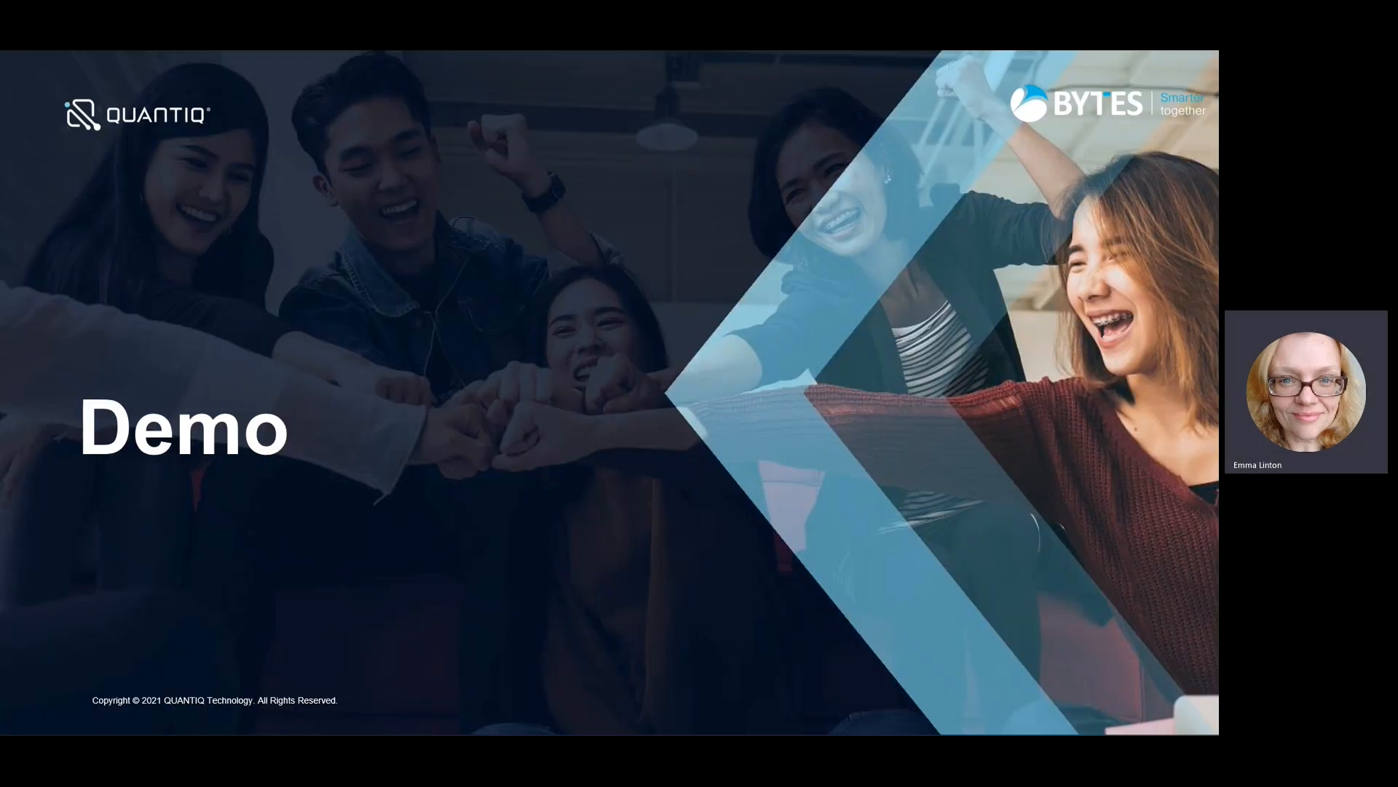
key("alt+Tab")
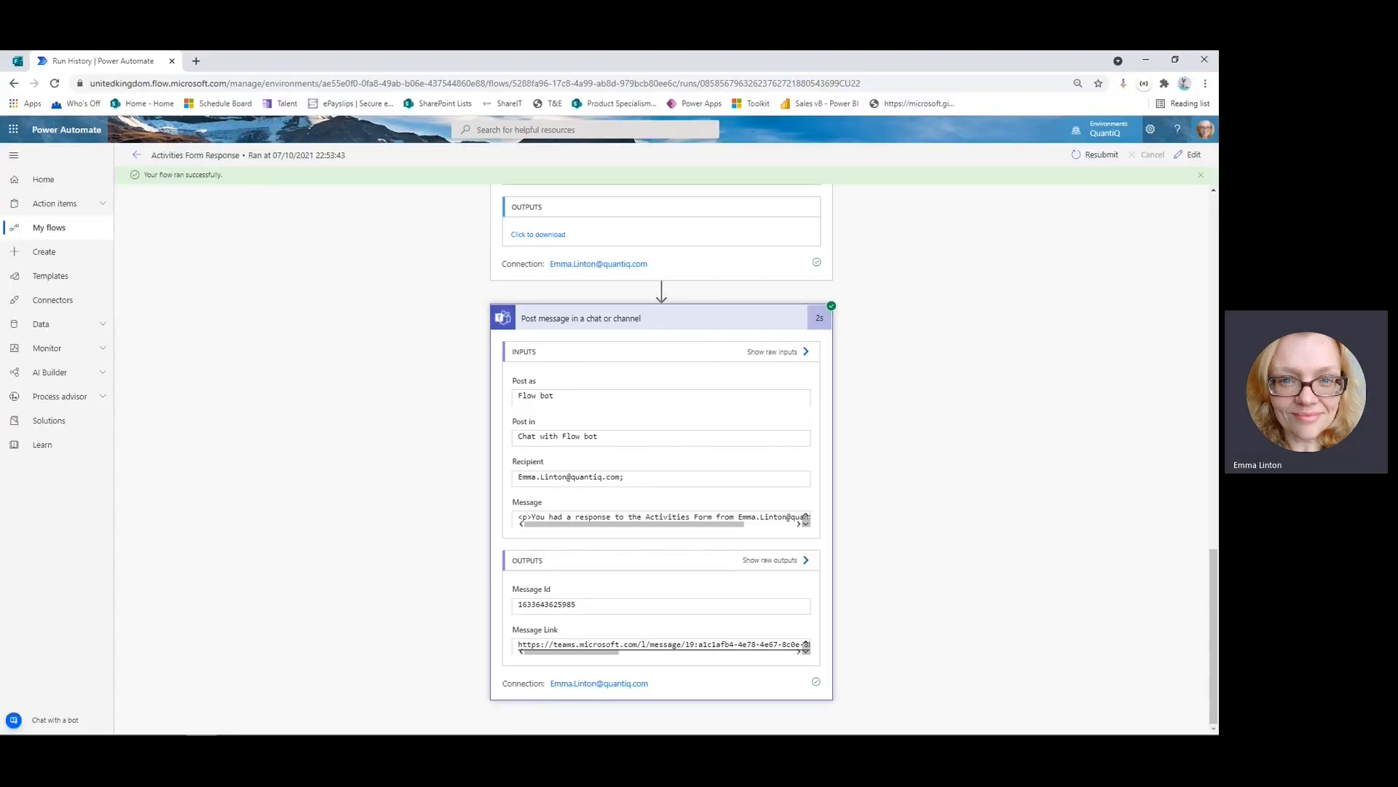
key("alt+Tab")
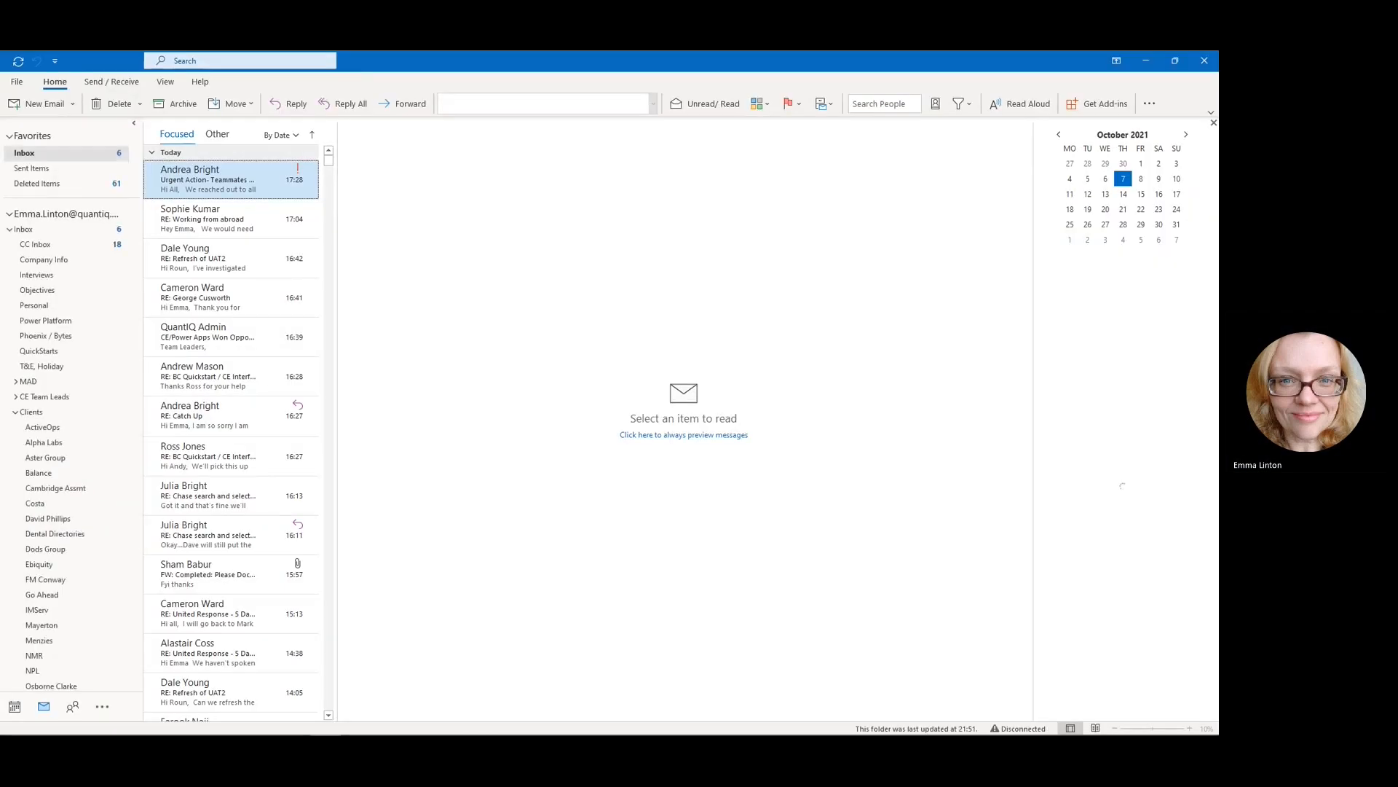
left_click_drag(417, 55, 2, 61)
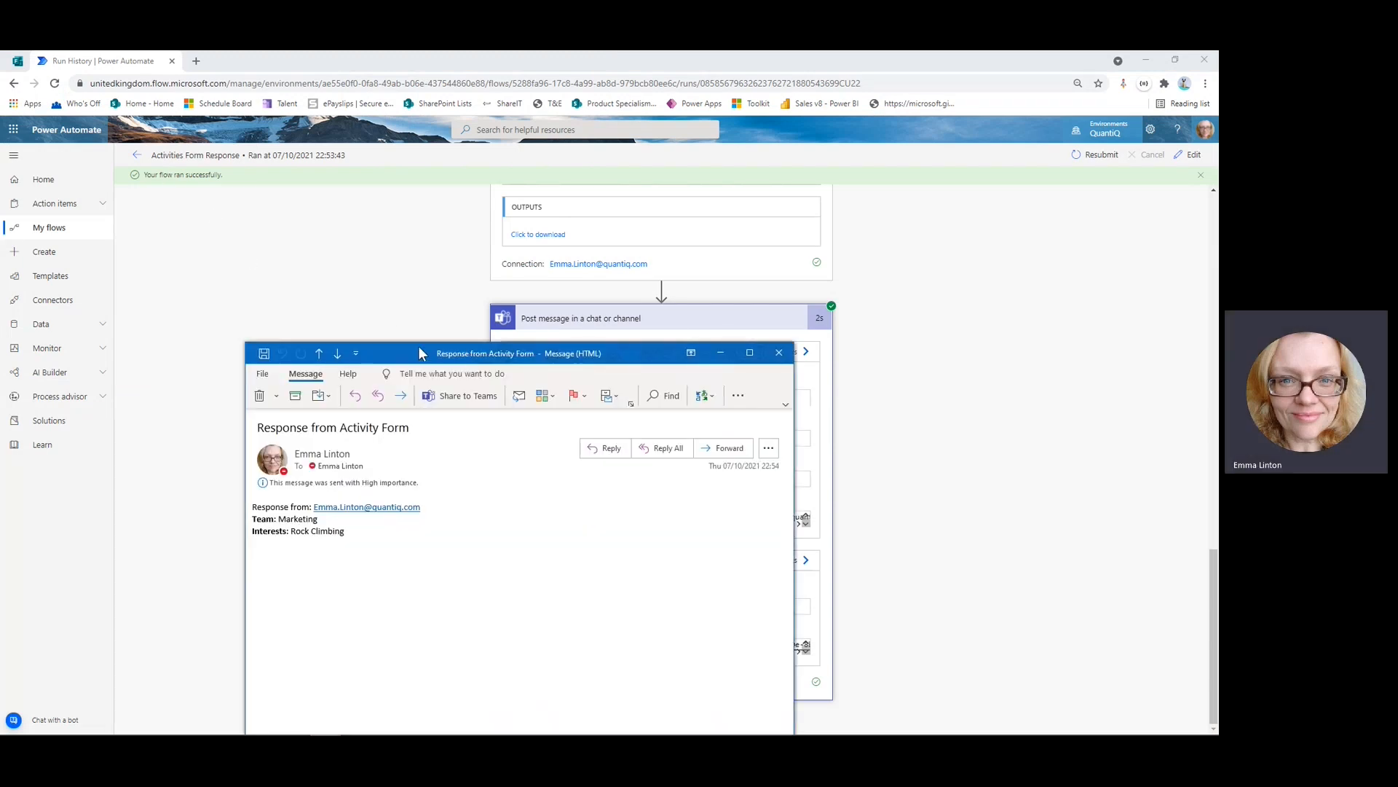
left_click_drag(418, 346, 549, 226)
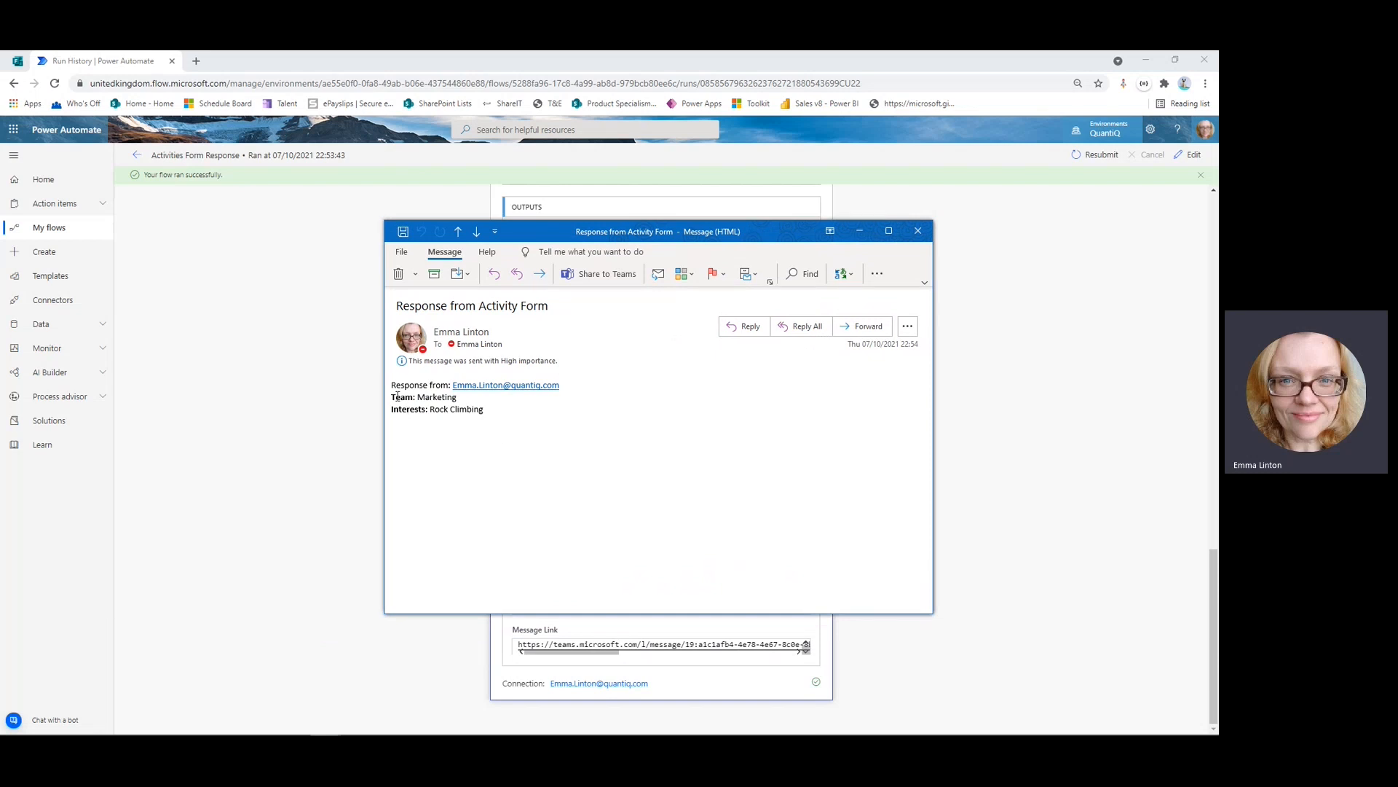
left_click_drag(391, 382, 499, 412)
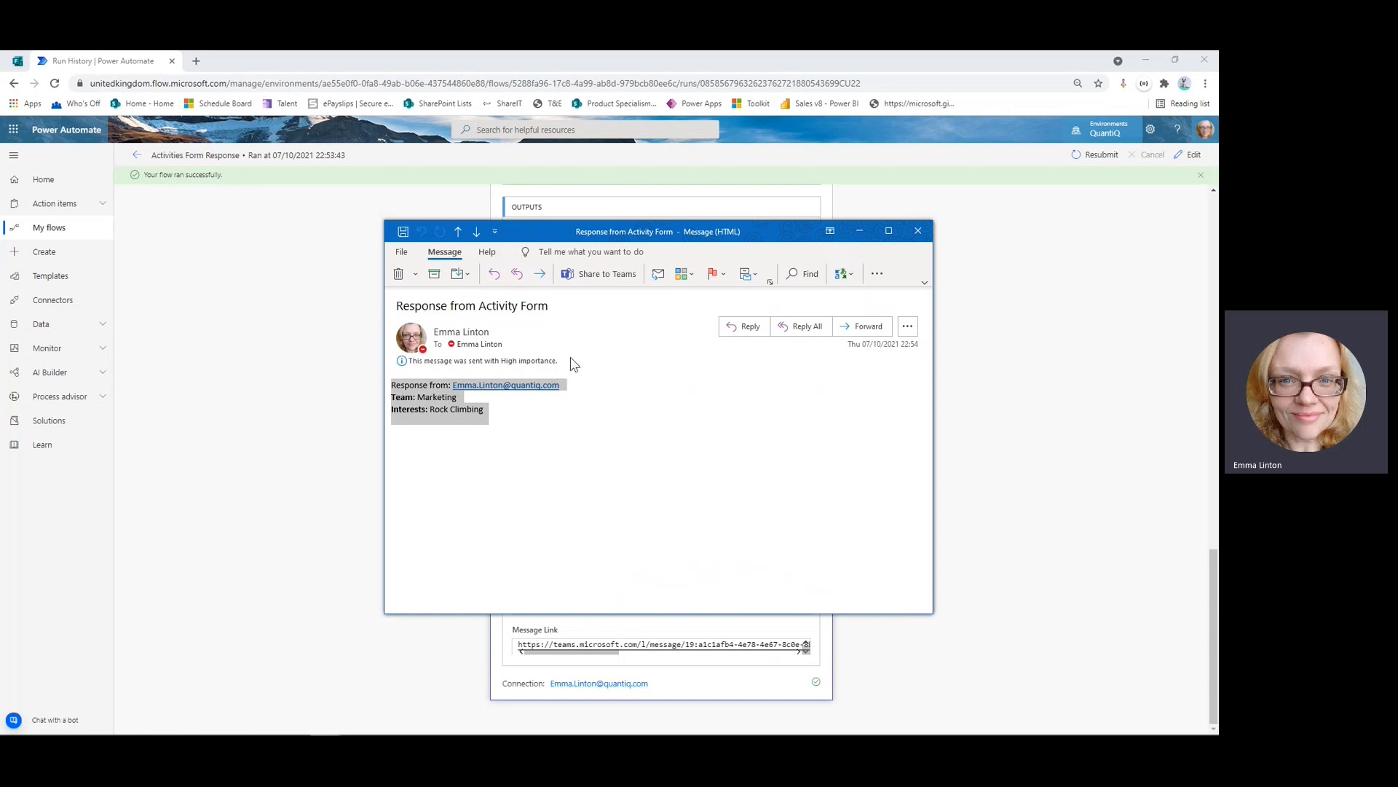
left_click(917, 232)
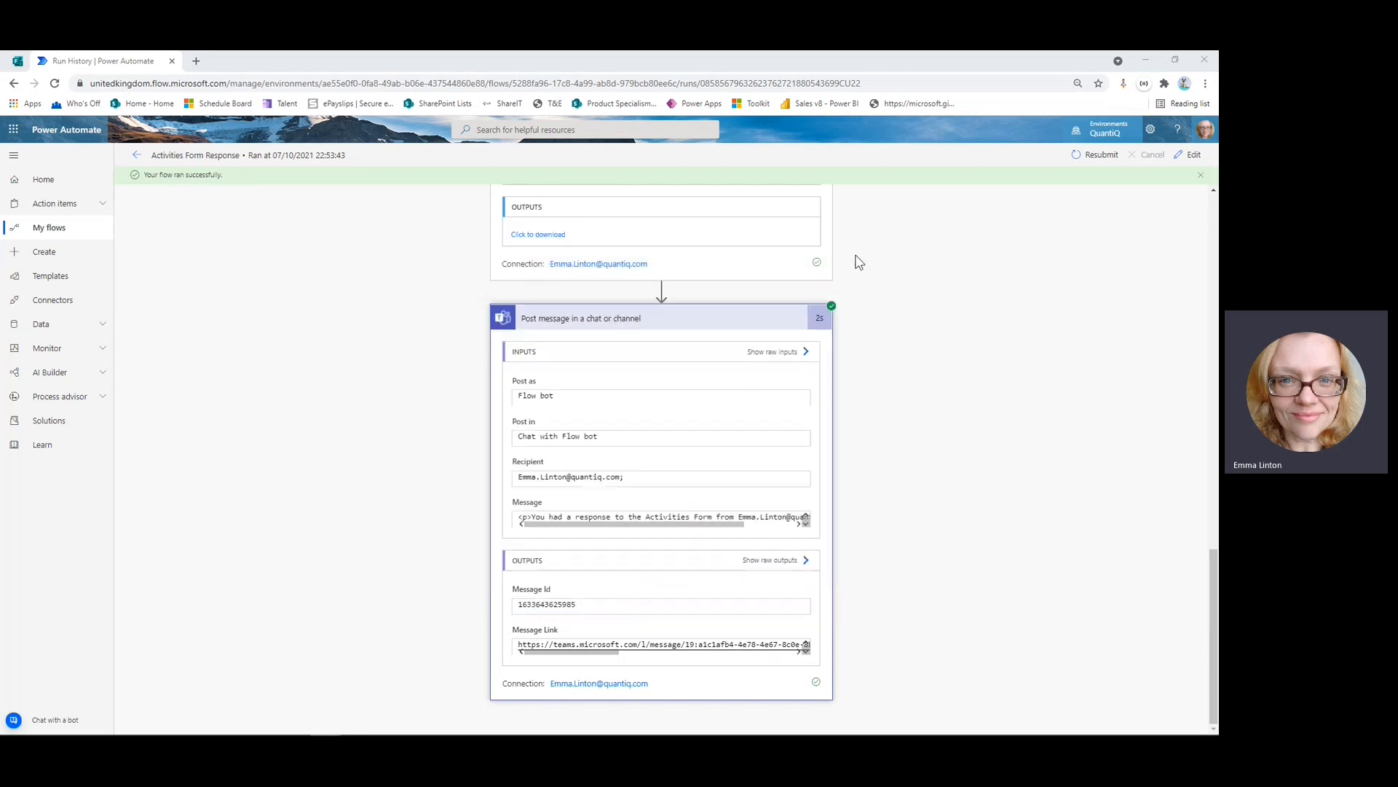
Collapse the Post message step, return to the flow page, then advance the slideshow to HR Return To Work Flow.
left_click(615, 321)
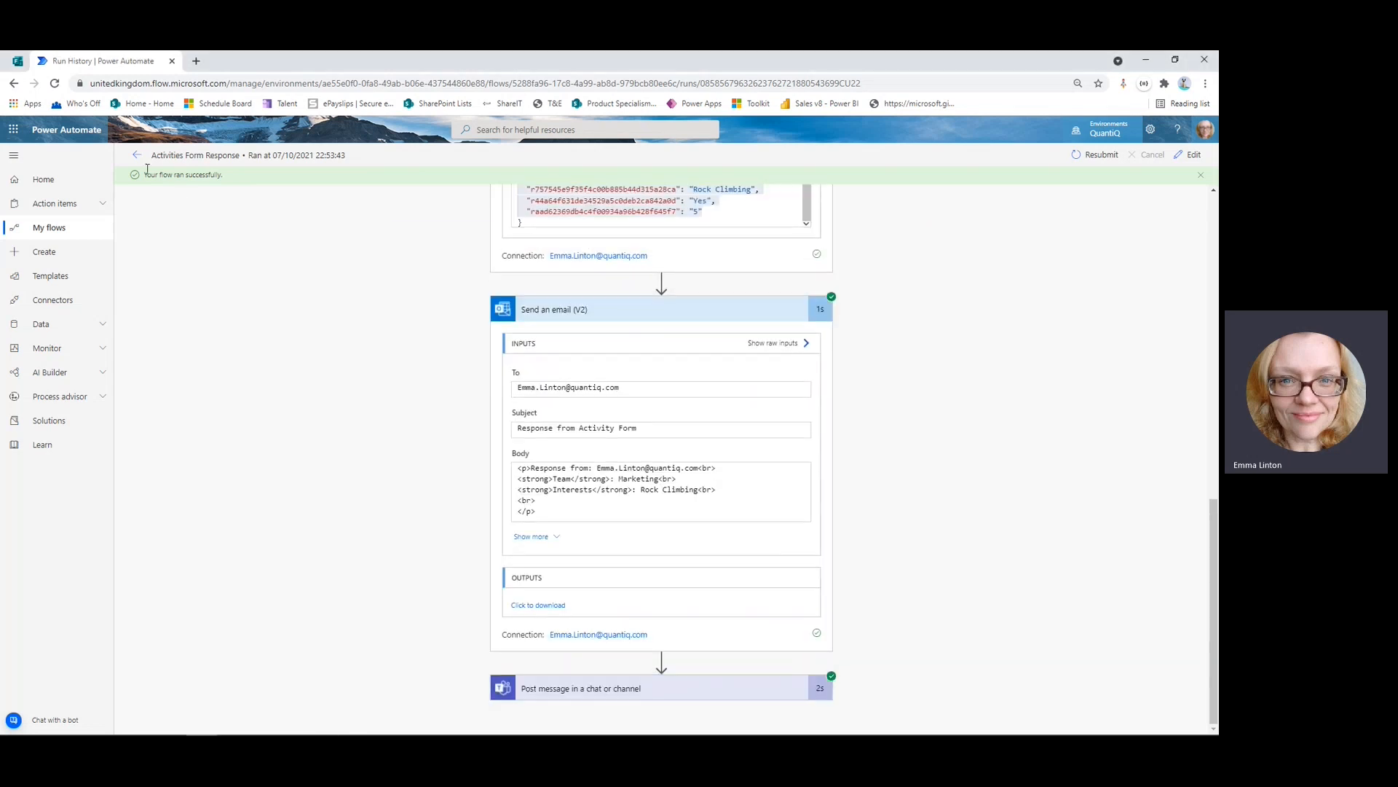
left_click(136, 155)
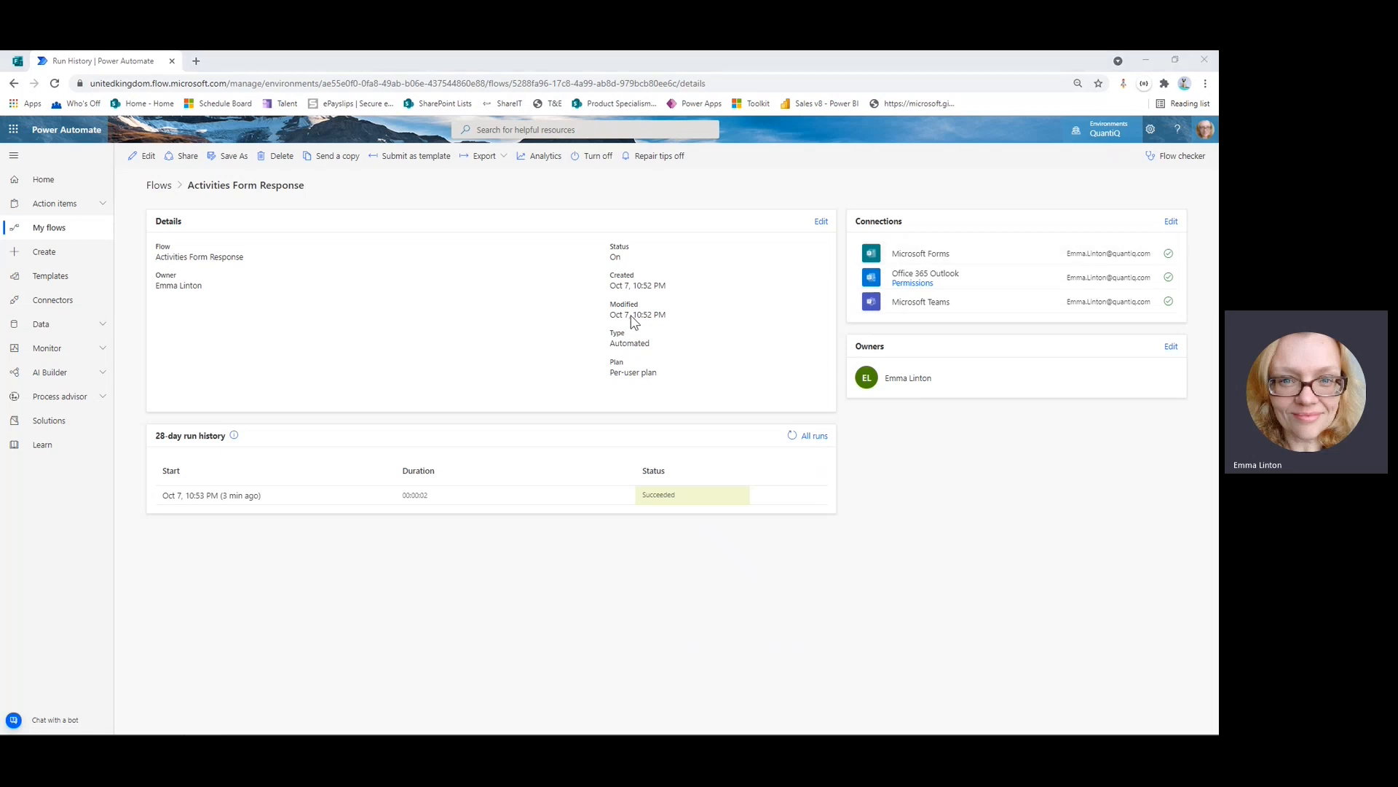
key("alt+Tab")
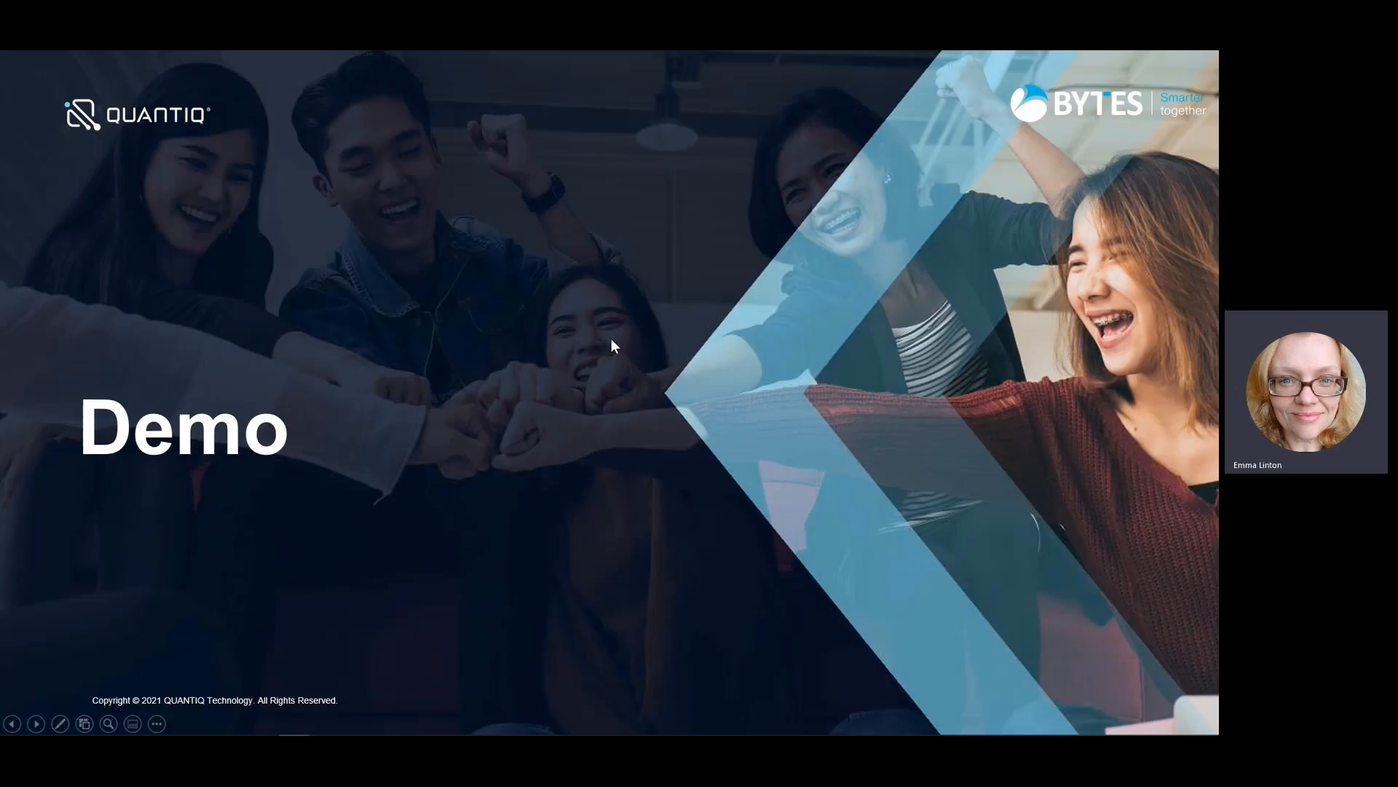
key("Right")
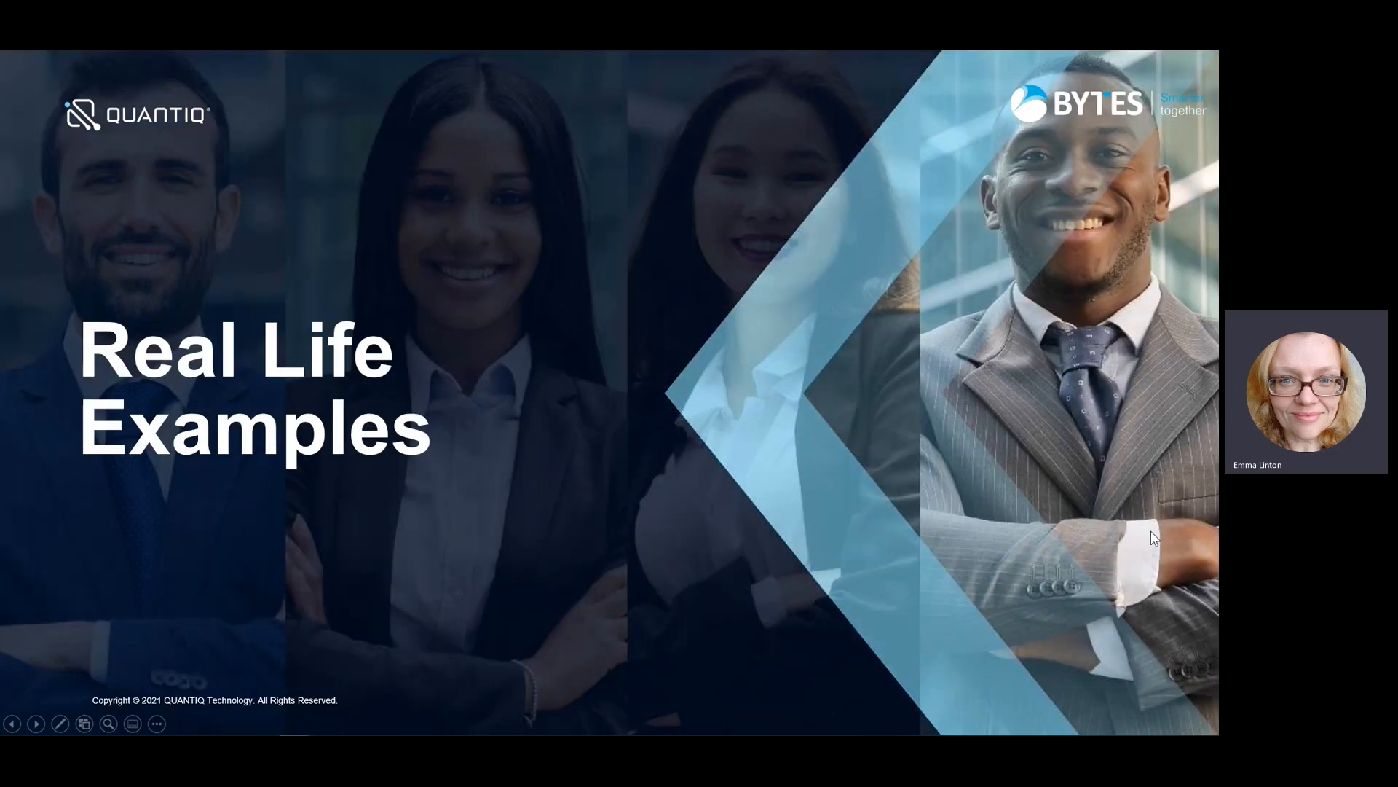
key("Right")
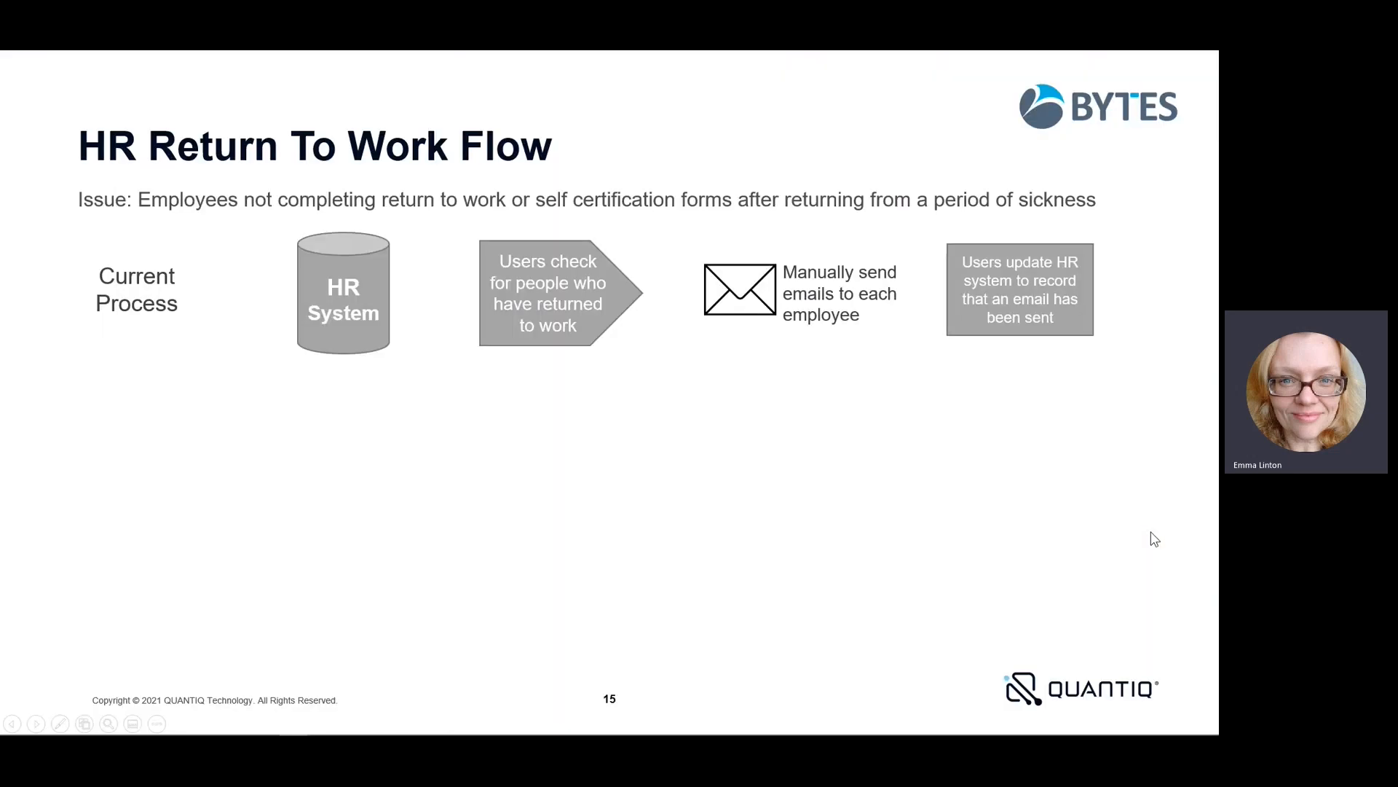